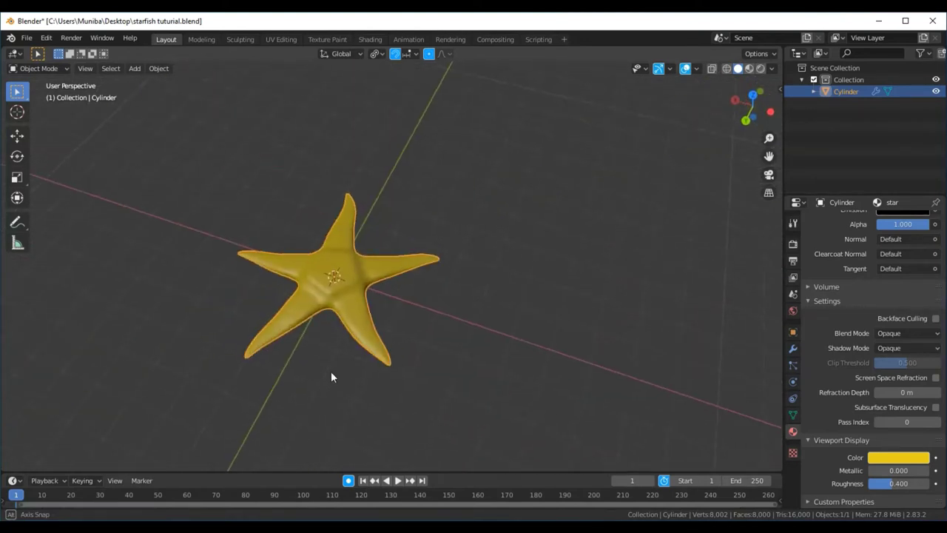
Step: Orbit and zoom the view to inspect the finished red starfish
{"action": "mouse_move", "coordinate": [488, 372]}
{"action": "middle_mouse_down"}
{"action": "mouse_move", "coordinate": [474, 317]}
{"action": "mouse_move", "coordinate": [483, 267]}
{"action": "mouse_move", "coordinate": [521, 279]}
{"action": "mouse_move", "coordinate": [530, 320]}
{"action": "mouse_move", "coordinate": [503, 360]}
{"action": "middle_mouse_up"}
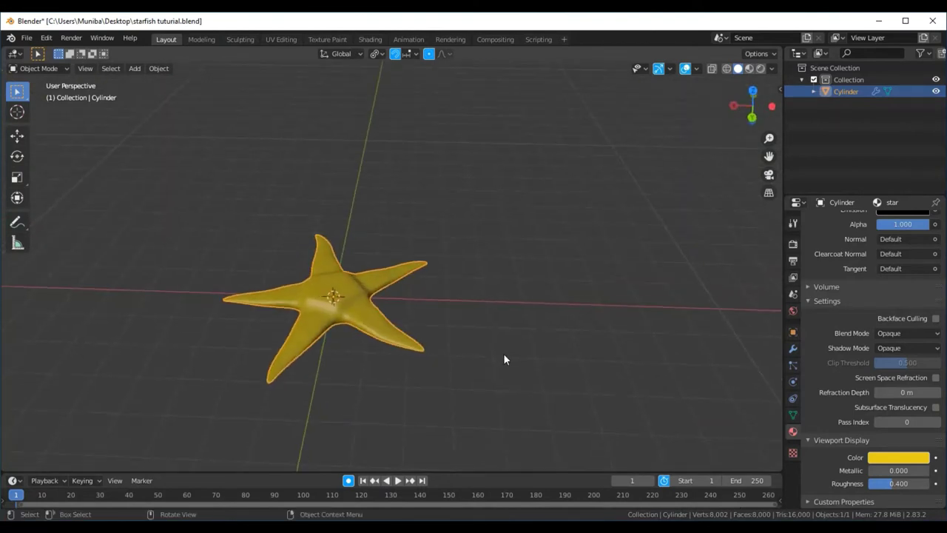
{"action": "scroll", "coordinate": [503, 360], "scroll_direction": "down", "scroll_amount": 2}
{"action": "scroll", "coordinate": [503, 360], "scroll_direction": "down", "scroll_amount": 2}
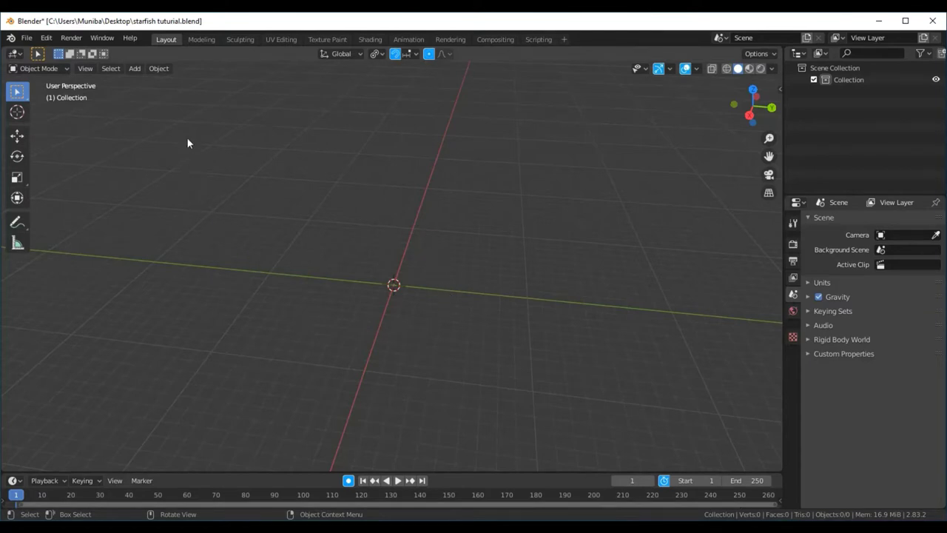
Step: Add a mesh cylinder at the scene origin with 10 vertices, 1 m radius and 2 m depth
{"action": "left_click", "coordinate": [136, 69]}
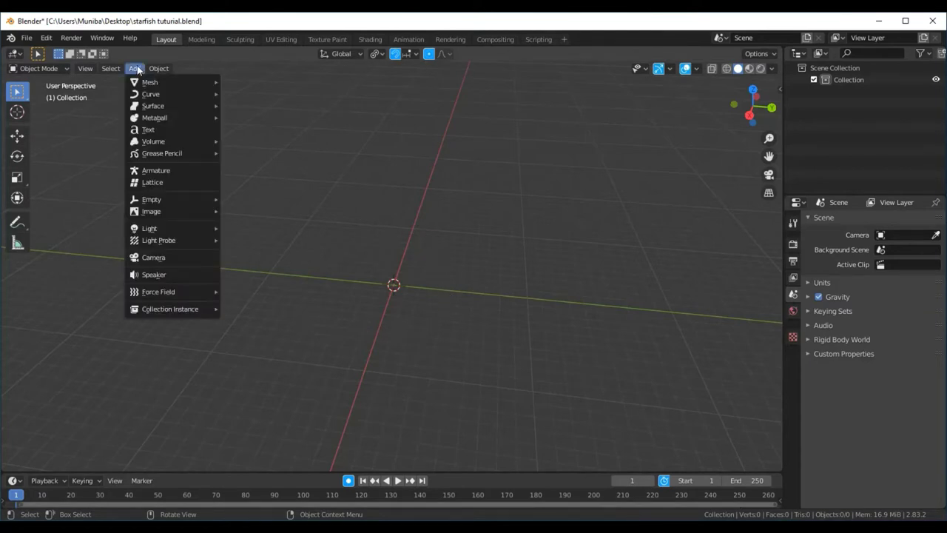
{"action": "mouse_move", "coordinate": [150, 82]}
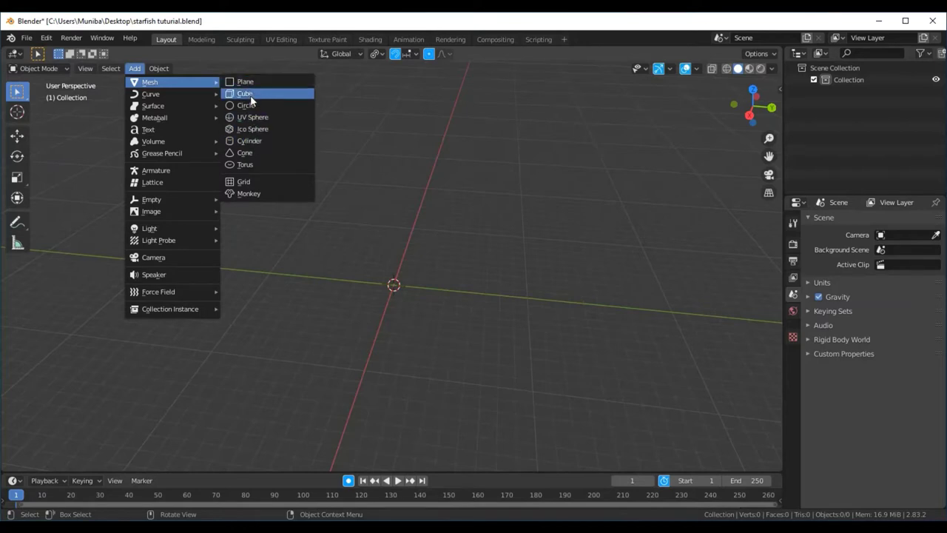
{"action": "left_click", "coordinate": [247, 145]}
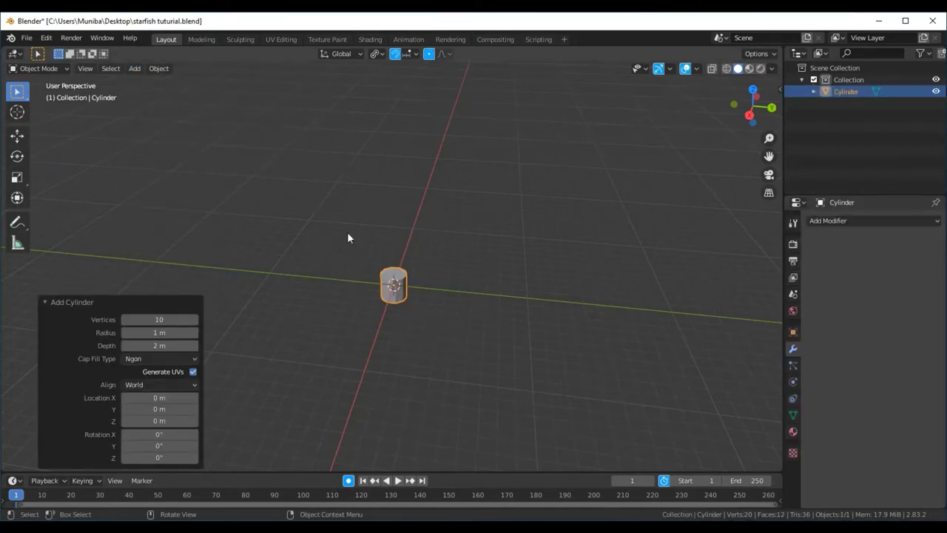
Step: View the cylinder side-on and try other side counts, from 9 up to 26
{"action": "scroll", "coordinate": [490, 292], "scroll_direction": "up", "scroll_amount": 1}
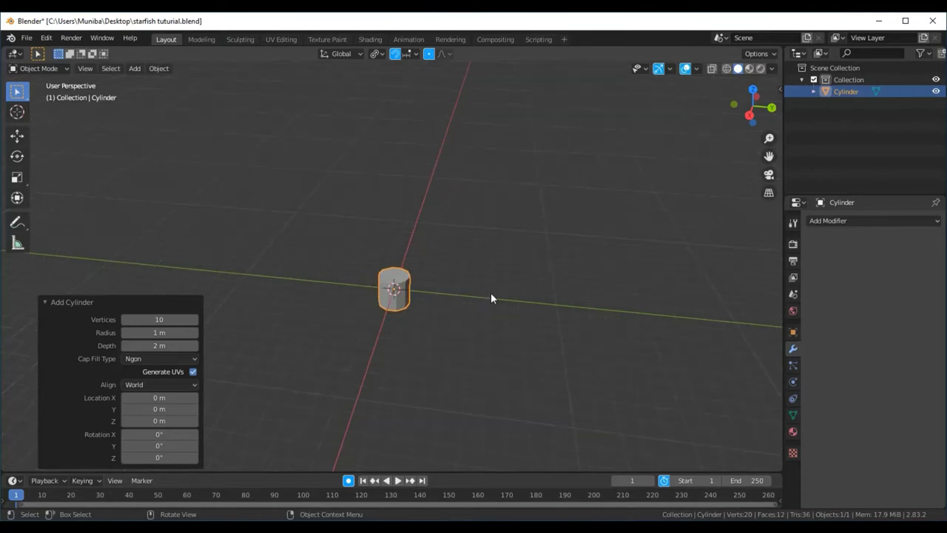
{"action": "scroll", "coordinate": [490, 293], "scroll_direction": "up", "scroll_amount": 2}
{"action": "scroll", "coordinate": [491, 292], "scroll_direction": "up", "scroll_amount": 2}
{"action": "scroll", "coordinate": [491, 292], "scroll_direction": "up", "scroll_amount": 3}
{"action": "scroll", "coordinate": [490, 292], "scroll_direction": "up", "scroll_amount": 3}
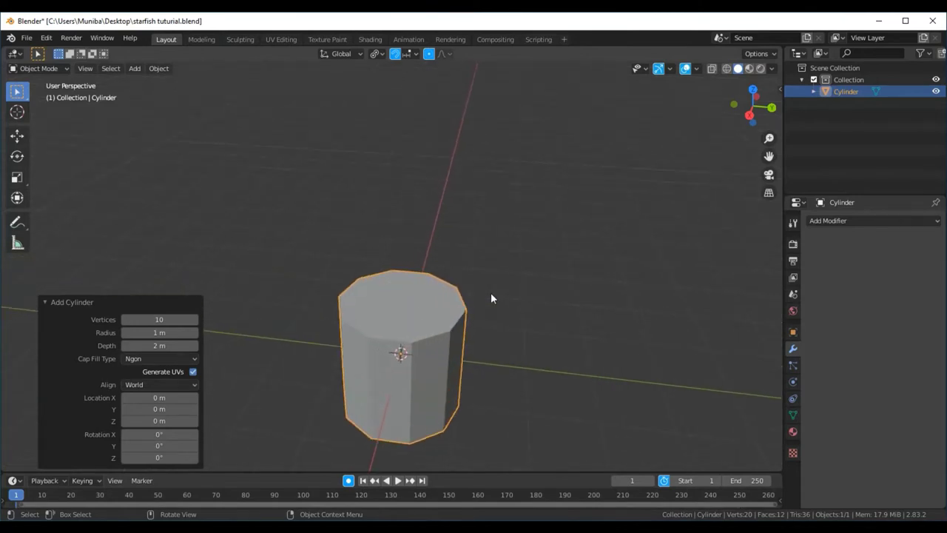
{"action": "mouse_move", "coordinate": [480, 363]}
{"action": "middle_mouse_down", "text": "alt"}
{"action": "mouse_move", "coordinate": [492, 302]}
{"action": "mouse_move", "coordinate": [292, 329]}
{"action": "middle_mouse_up", "text": "alt"}
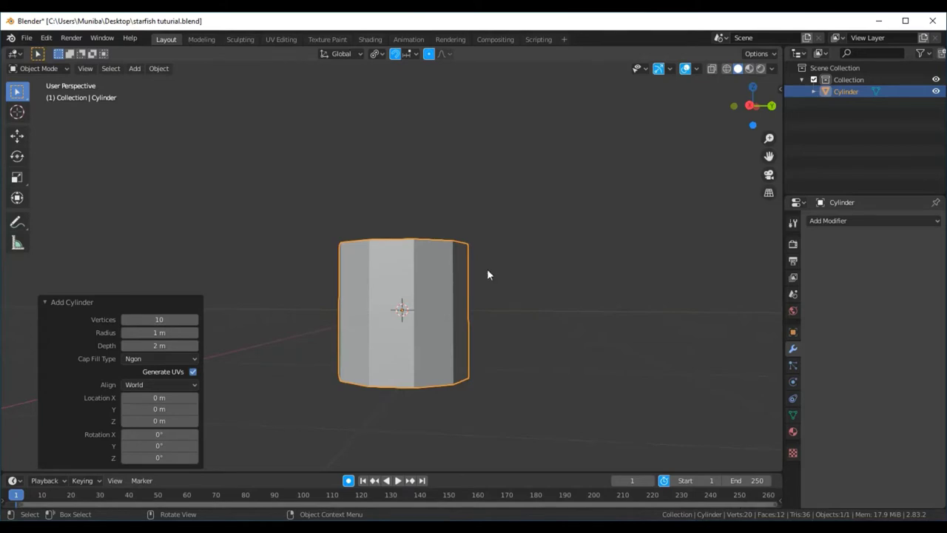
{"action": "left_click", "coordinate": [126, 320]}
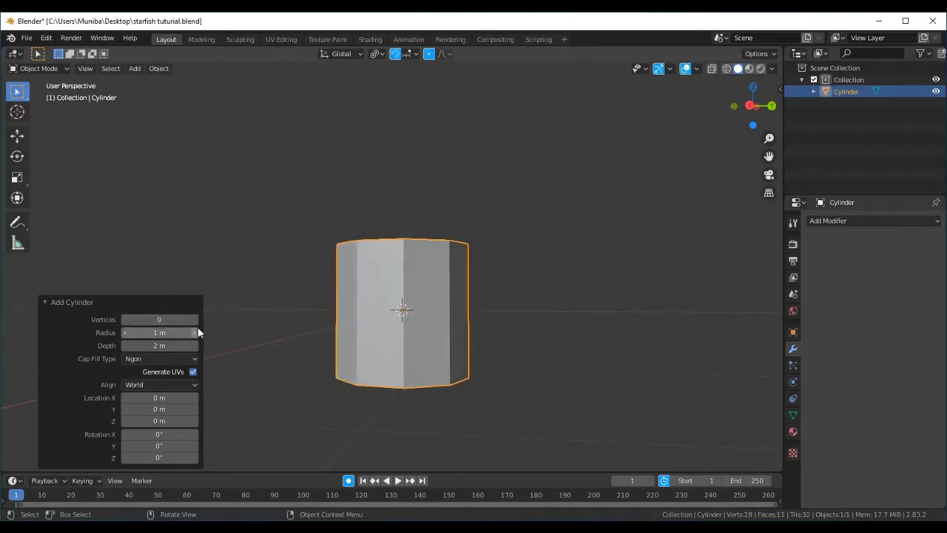
{"action": "left_click", "coordinate": [194, 319]}
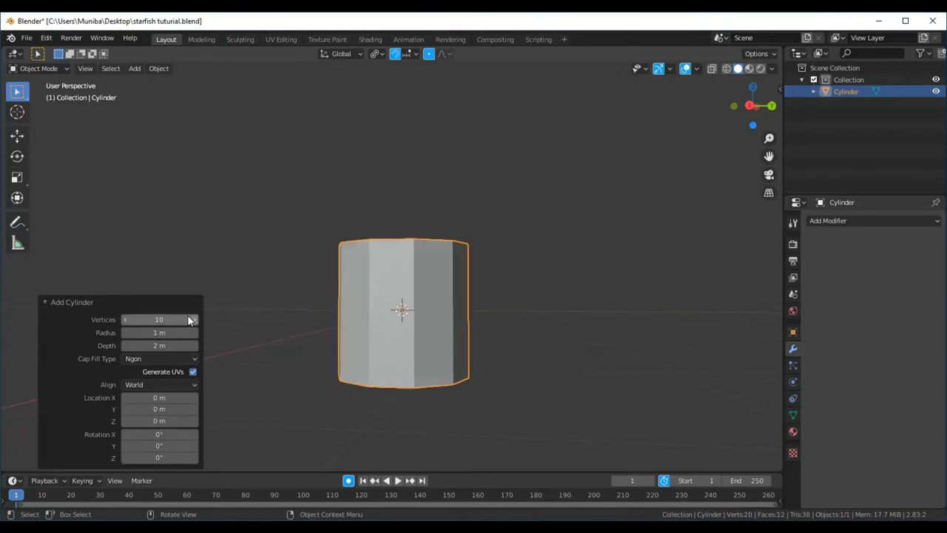
{"action": "left_click", "coordinate": [195, 320]}
{"action": "left_click", "coordinate": [195, 319]}
{"action": "left_click", "coordinate": [195, 319]}
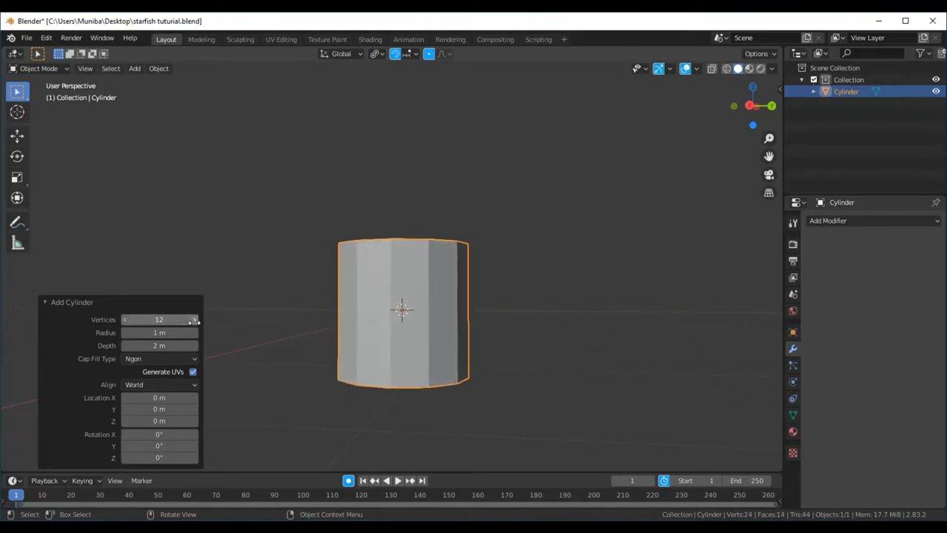
{"action": "left_click", "coordinate": [195, 320]}
{"action": "left_click", "coordinate": [195, 320]}
{"action": "left_click", "coordinate": [195, 319]}
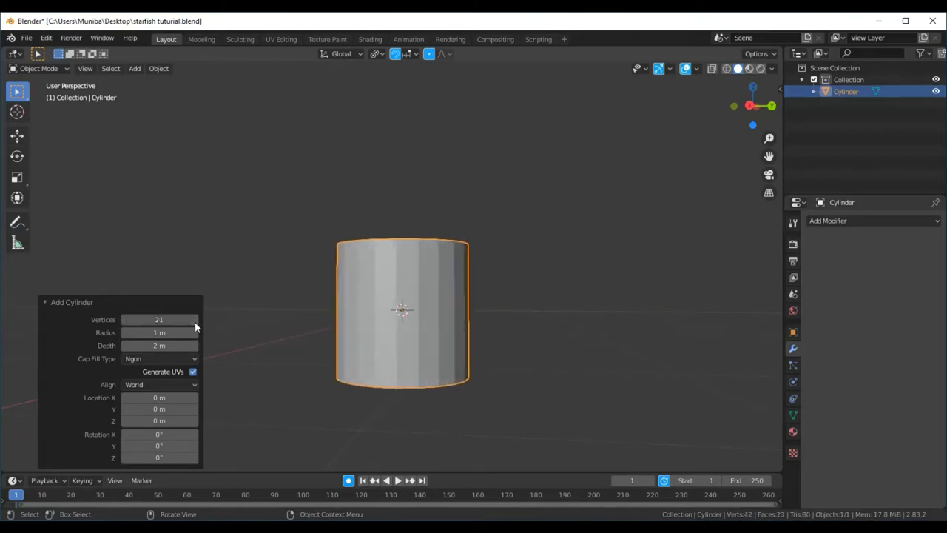
{"action": "left_click", "coordinate": [194, 319]}
{"action": "left_click", "coordinate": [195, 320]}
{"action": "left_click", "coordinate": [194, 319]}
{"action": "left_click", "coordinate": [195, 320]}
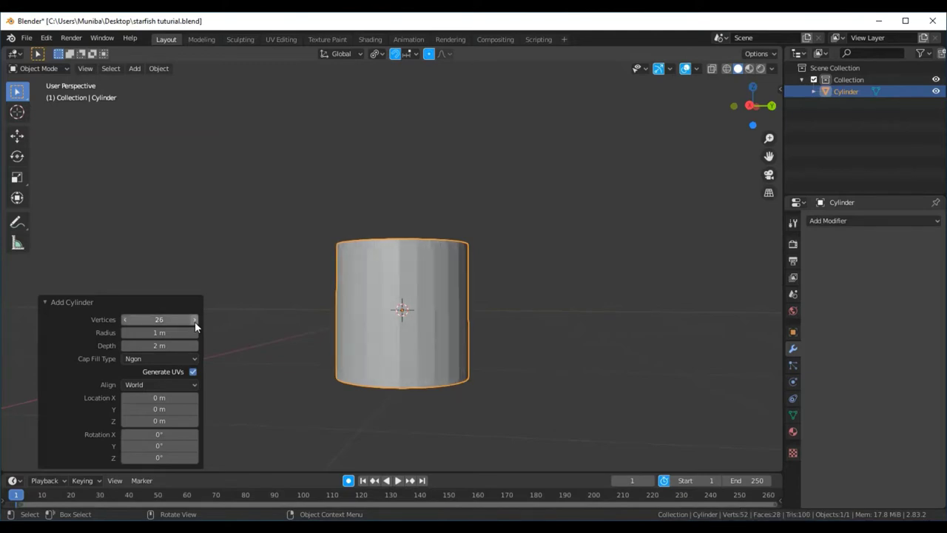
Step: Bring the cylinder back down to 10 sides and deselect it
{"action": "left_click", "coordinate": [125, 320]}
{"action": "left_click", "coordinate": [126, 319]}
{"action": "left_click", "coordinate": [126, 319]}
{"action": "left_click", "coordinate": [126, 320]}
{"action": "left_click", "coordinate": [125, 319]}
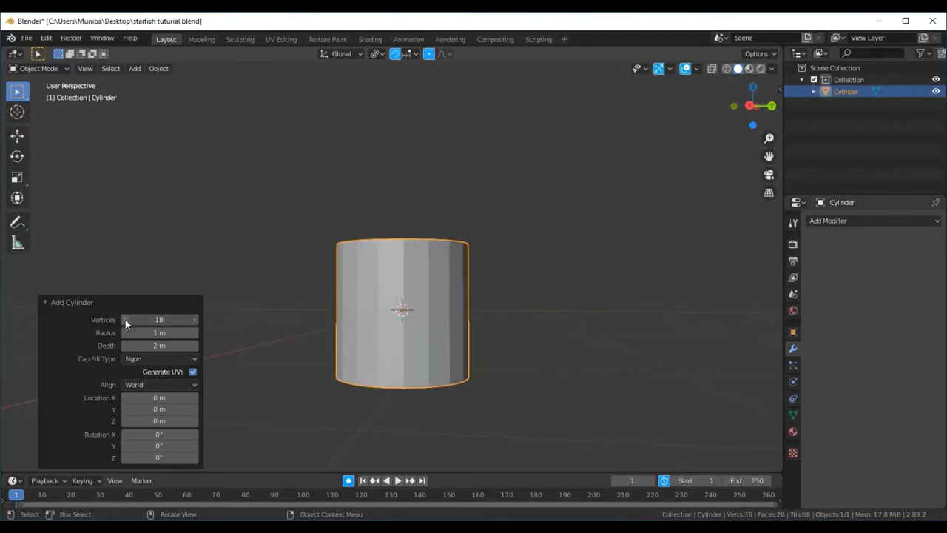
{"action": "left_click", "coordinate": [126, 320]}
{"action": "left_click", "coordinate": [125, 319]}
{"action": "left_click", "coordinate": [125, 320]}
{"action": "left_click", "coordinate": [125, 320]}
{"action": "left_click", "coordinate": [125, 320]}
{"action": "left_click", "coordinate": [125, 319]}
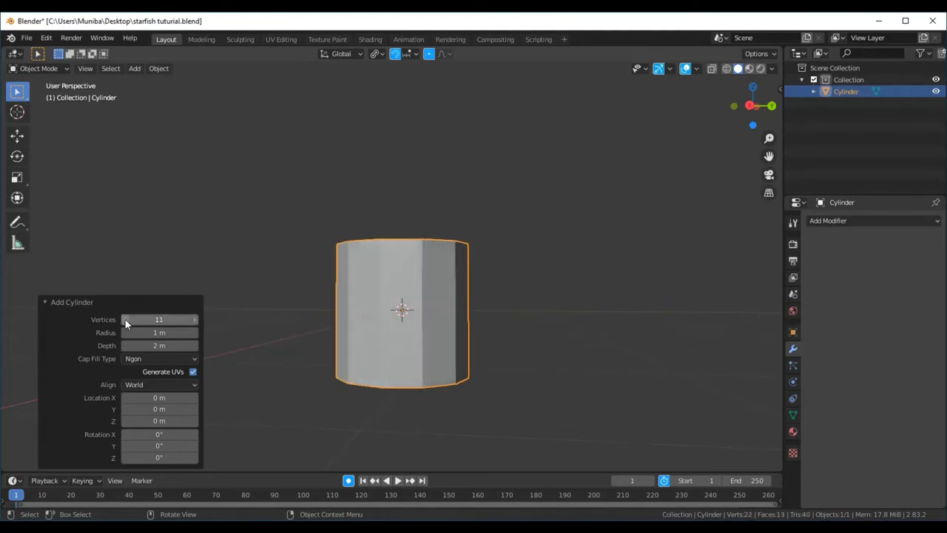
{"action": "left_click", "coordinate": [125, 319]}
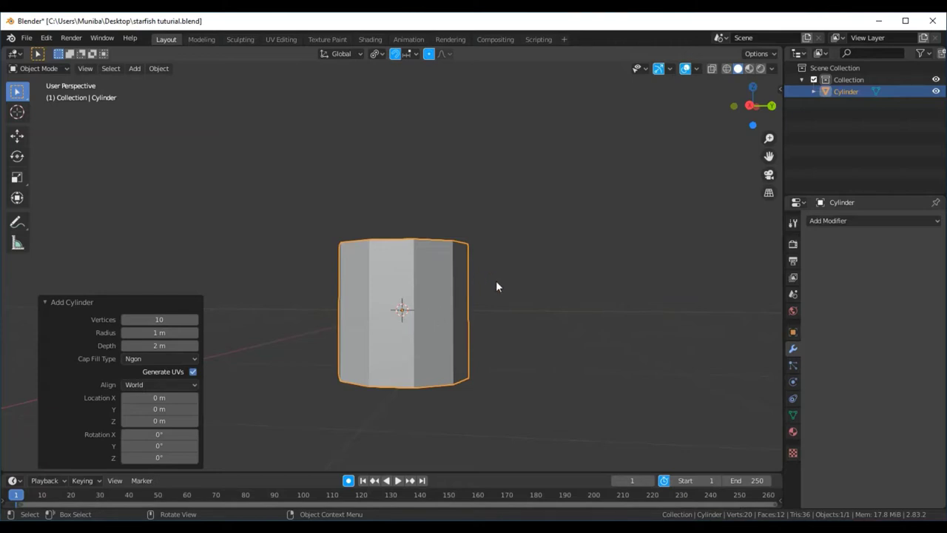
{"action": "mouse_move", "coordinate": [497, 284]}
{"action": "middle_mouse_down"}
{"action": "mouse_move", "coordinate": [450, 311]}
{"action": "mouse_move", "coordinate": [526, 269]}
{"action": "mouse_move", "coordinate": [609, 296]}
{"action": "mouse_move", "coordinate": [602, 348]}
{"action": "mouse_move", "coordinate": [525, 356]}
{"action": "mouse_move", "coordinate": [483, 304]}
{"action": "mouse_move", "coordinate": [466, 309]}
{"action": "middle_mouse_up"}
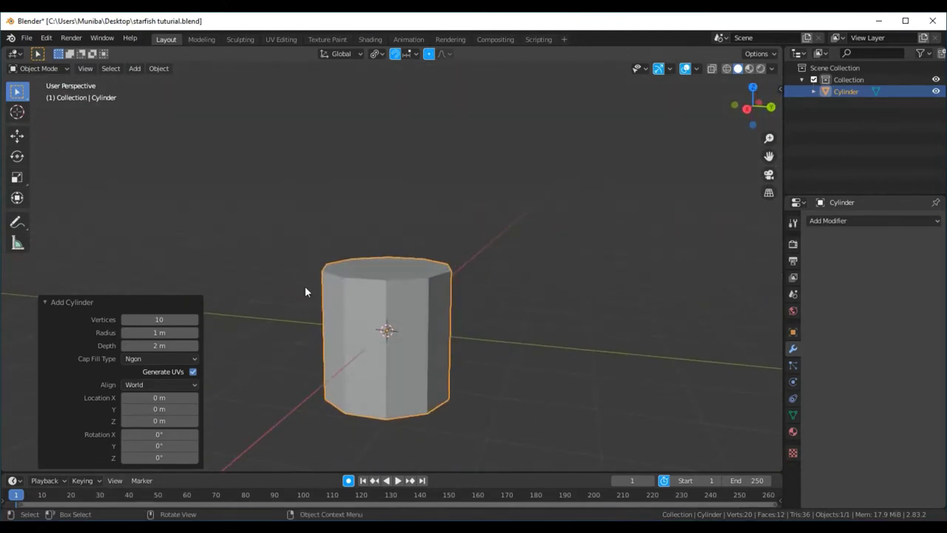
{"action": "left_click", "coordinate": [250, 221]}
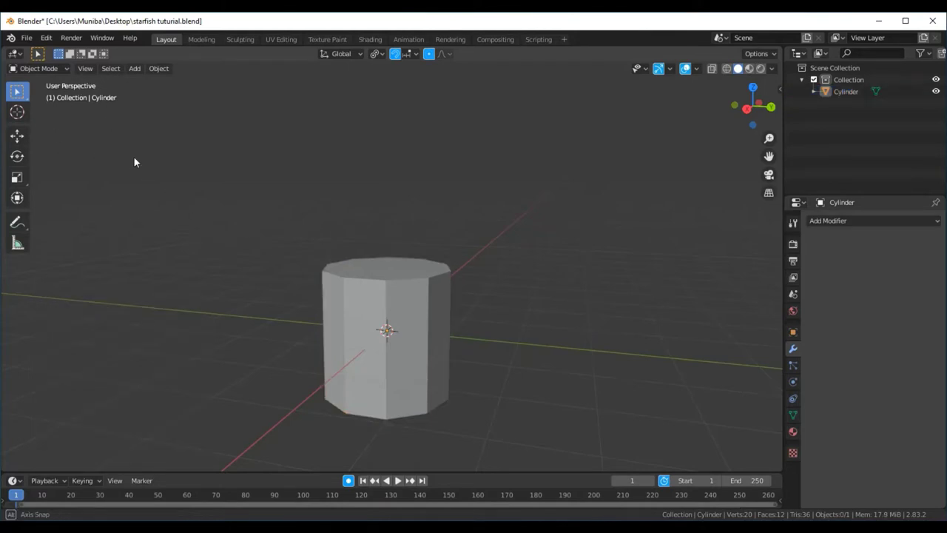
{"action": "middle_click_drag", "start_coordinate": [133, 156], "coordinate": [173, 152]}
Step: Switch the cylinder into Edit Mode
{"action": "left_click", "coordinate": [46, 69]}
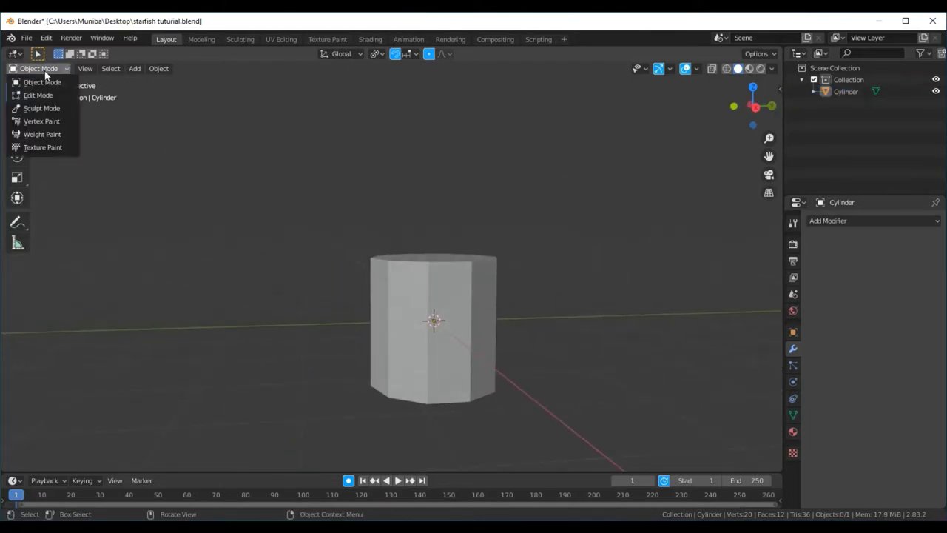
{"action": "left_click", "coordinate": [41, 95]}
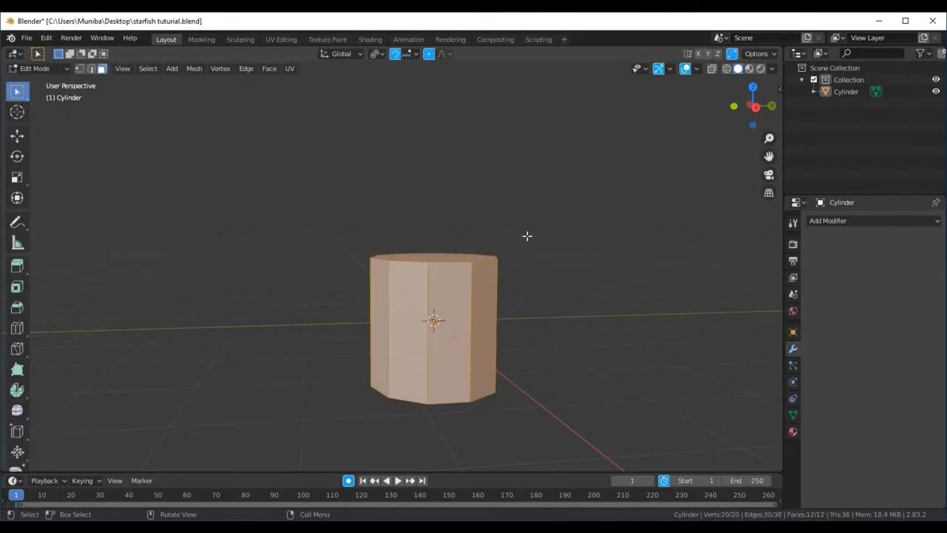
{"action": "middle_click_drag", "start_coordinate": [538, 260], "coordinate": [509, 245]}
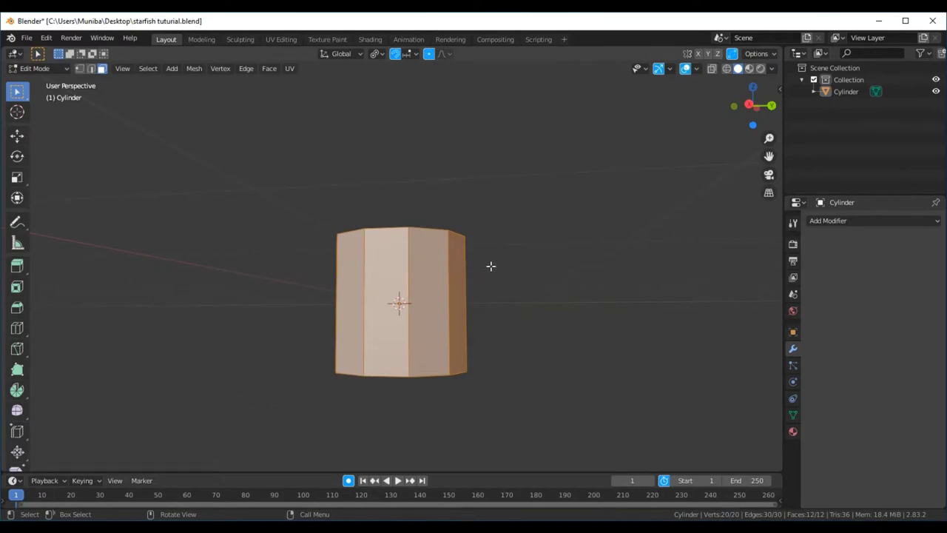
{"action": "mouse_move", "coordinate": [491, 266]}
{"action": "middle_mouse_down"}
{"action": "mouse_move", "coordinate": [482, 300]}
{"action": "mouse_move", "coordinate": [368, 291]}
{"action": "middle_mouse_up"}
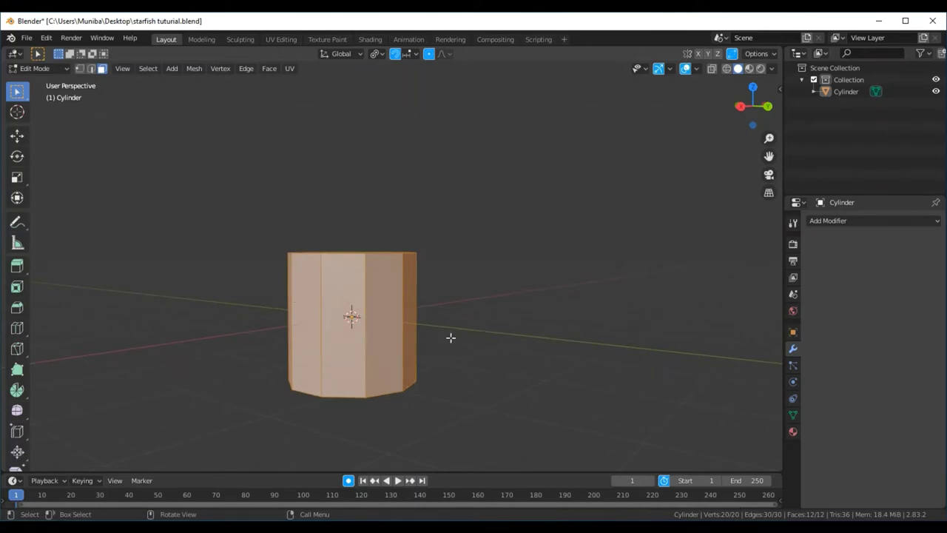
{"action": "mouse_move", "coordinate": [488, 311]}
{"action": "middle_mouse_down"}
{"action": "mouse_move", "coordinate": [473, 336]}
{"action": "mouse_move", "coordinate": [452, 325]}
{"action": "middle_mouse_up"}
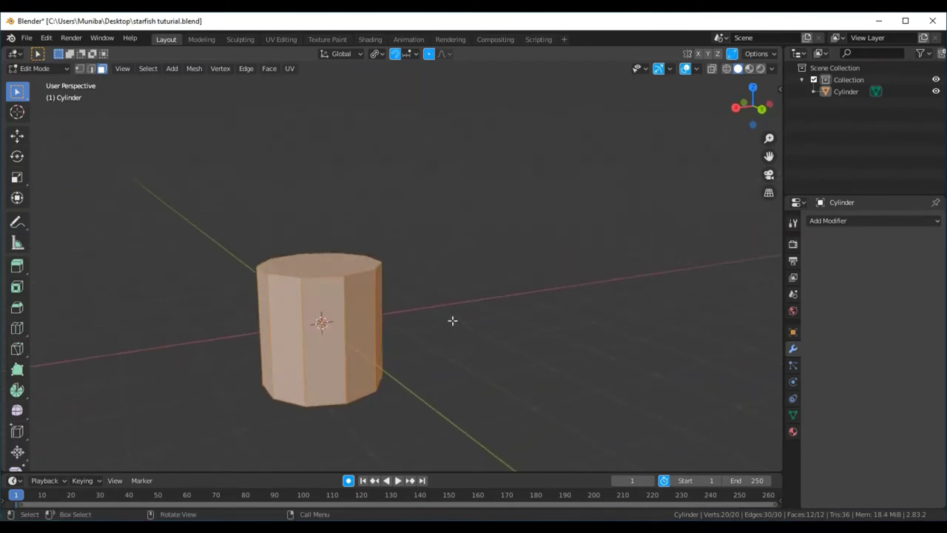
Step: Deselect the top, bottom and every other side face, leaving five alternating side faces selected
{"action": "left_click", "coordinate": [332, 265], "text": "shift"}
{"action": "left_click", "coordinate": [327, 296], "text": "shift"}
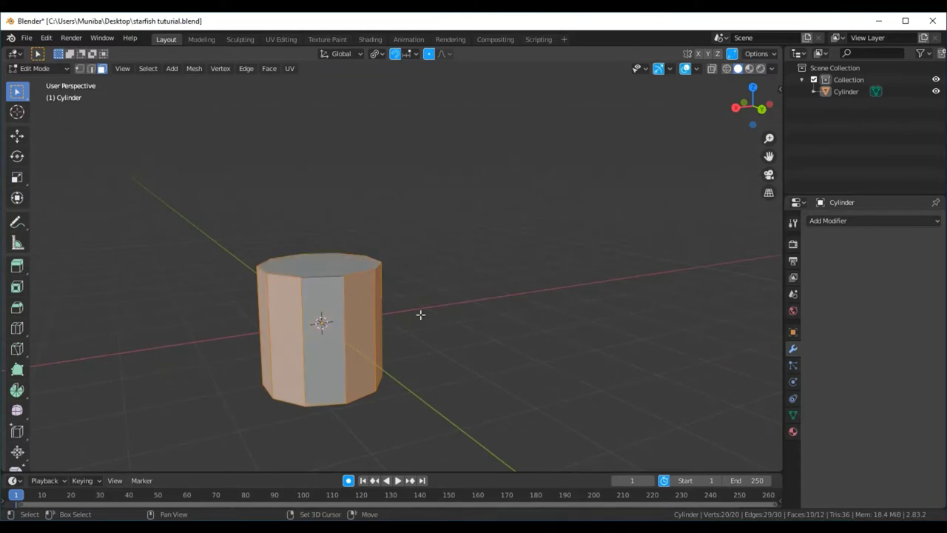
{"action": "middle_click_drag", "start_coordinate": [419, 313], "coordinate": [303, 299]}
{"action": "left_click", "coordinate": [326, 296], "text": "shift"}
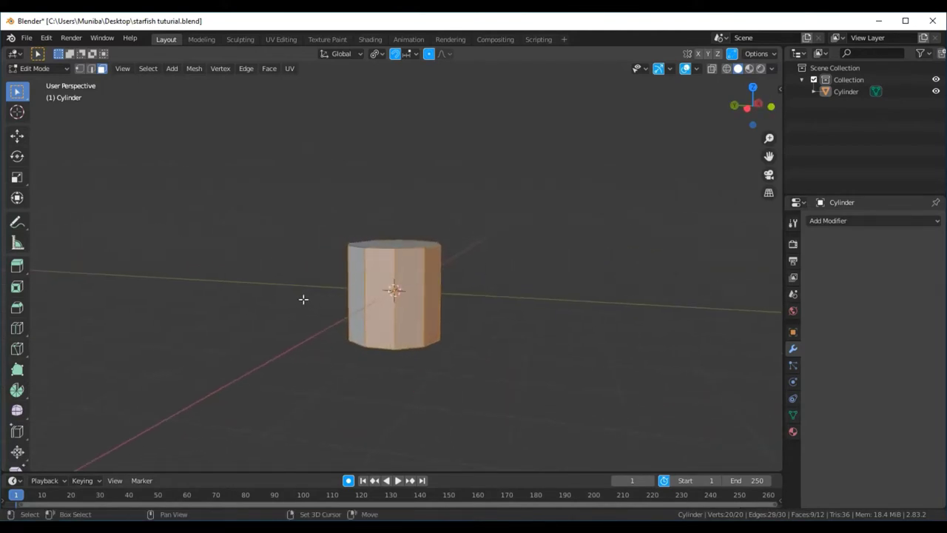
{"action": "mouse_move", "coordinate": [484, 289]}
{"action": "middle_mouse_down"}
{"action": "mouse_move", "coordinate": [389, 286]}
{"action": "mouse_move", "coordinate": [482, 293]}
{"action": "middle_mouse_up"}
{"action": "left_click", "coordinate": [501, 294], "text": "shift"}
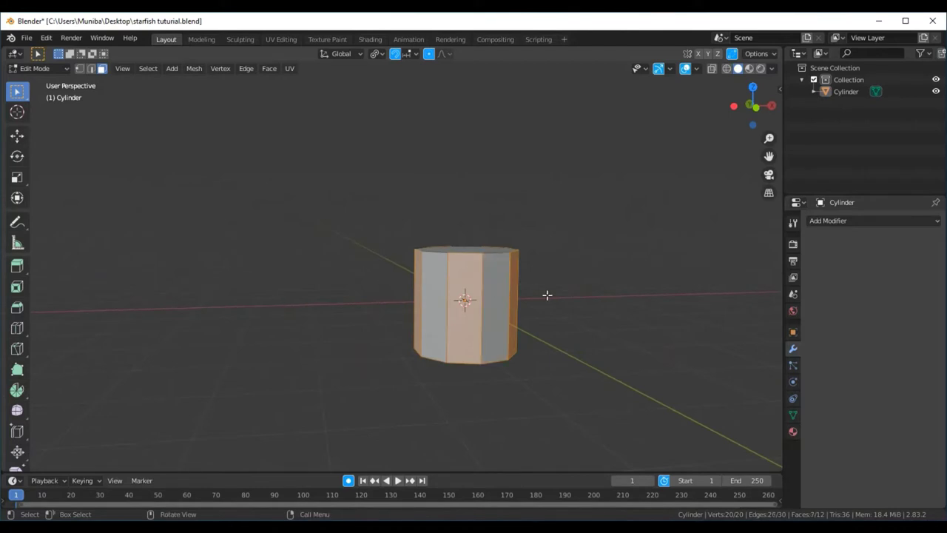
{"action": "middle_click_drag", "start_coordinate": [547, 293], "coordinate": [428, 288]}
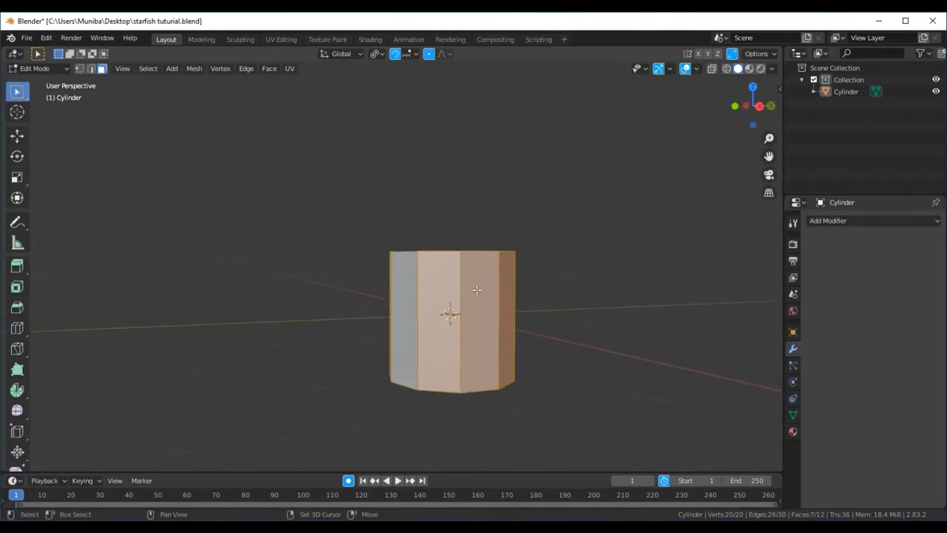
{"action": "left_click", "coordinate": [480, 292], "text": "shift"}
{"action": "mouse_move", "coordinate": [524, 333]}
{"action": "middle_mouse_down"}
{"action": "mouse_move", "coordinate": [439, 322]}
{"action": "mouse_move", "coordinate": [394, 349]}
{"action": "mouse_move", "coordinate": [427, 333]}
{"action": "mouse_move", "coordinate": [455, 242]}
{"action": "middle_mouse_up"}
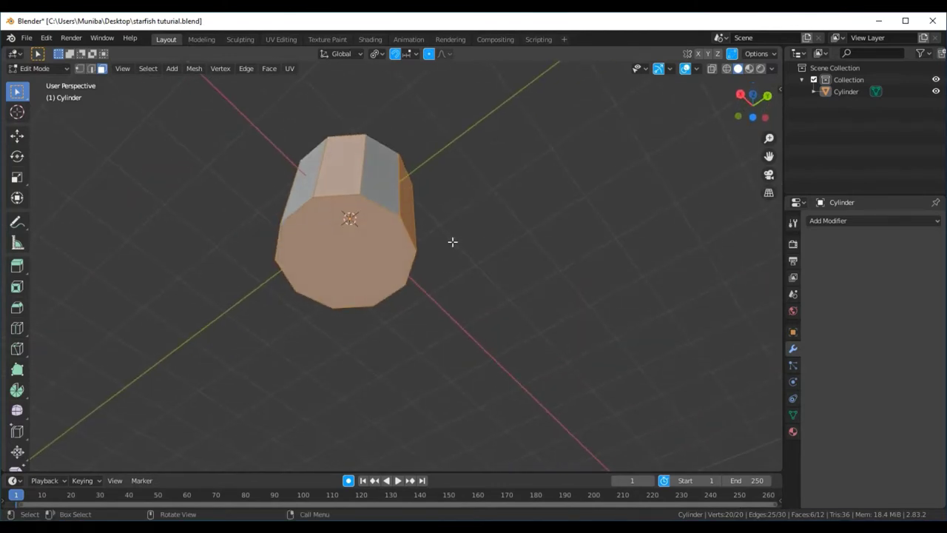
{"action": "left_click", "coordinate": [374, 245], "text": "shift"}
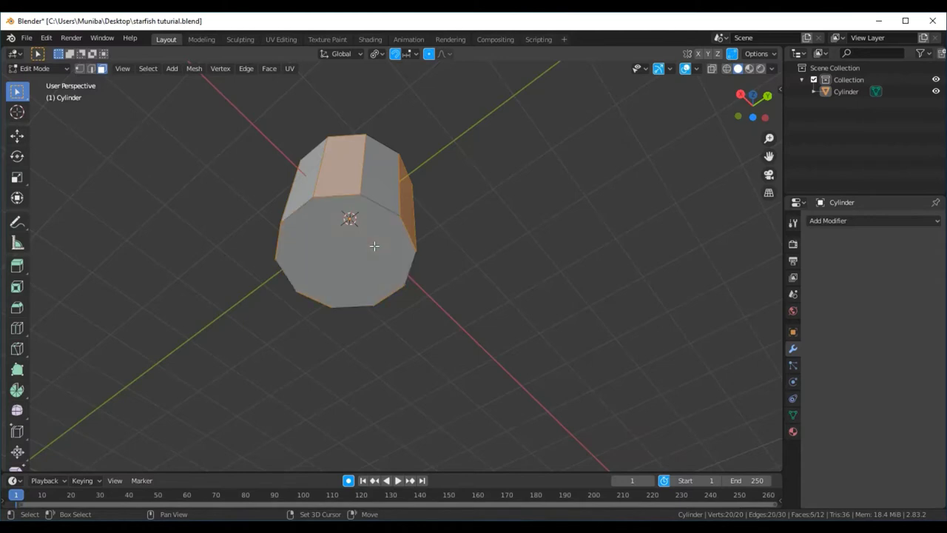
{"action": "mouse_move", "coordinate": [478, 239]}
{"action": "middle_mouse_down"}
{"action": "mouse_move", "coordinate": [467, 351]}
{"action": "mouse_move", "coordinate": [383, 363]}
{"action": "mouse_move", "coordinate": [244, 310]}
{"action": "mouse_move", "coordinate": [262, 325]}
{"action": "mouse_move", "coordinate": [387, 347]}
{"action": "mouse_move", "coordinate": [471, 323]}
{"action": "middle_mouse_up"}
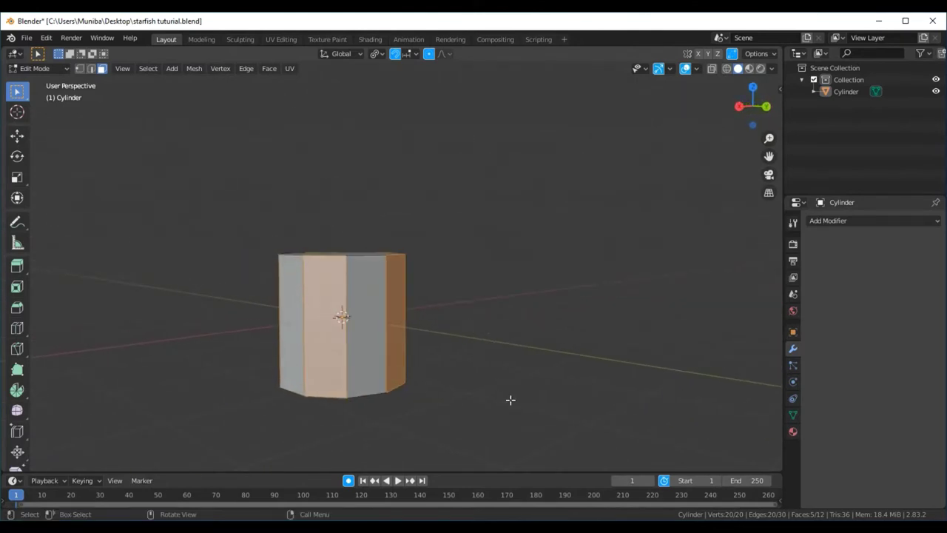
{"action": "mouse_move", "coordinate": [522, 346]}
{"action": "middle_mouse_down"}
{"action": "mouse_move", "coordinate": [501, 421]}
{"action": "mouse_move", "coordinate": [429, 416]}
{"action": "mouse_move", "coordinate": [334, 383]}
{"action": "mouse_move", "coordinate": [303, 387]}
{"action": "mouse_move", "coordinate": [397, 412]}
{"action": "mouse_move", "coordinate": [474, 376]}
{"action": "mouse_move", "coordinate": [496, 338]}
{"action": "mouse_move", "coordinate": [524, 351]}
{"action": "mouse_move", "coordinate": [511, 372]}
{"action": "mouse_move", "coordinate": [484, 370]}
{"action": "middle_mouse_up"}
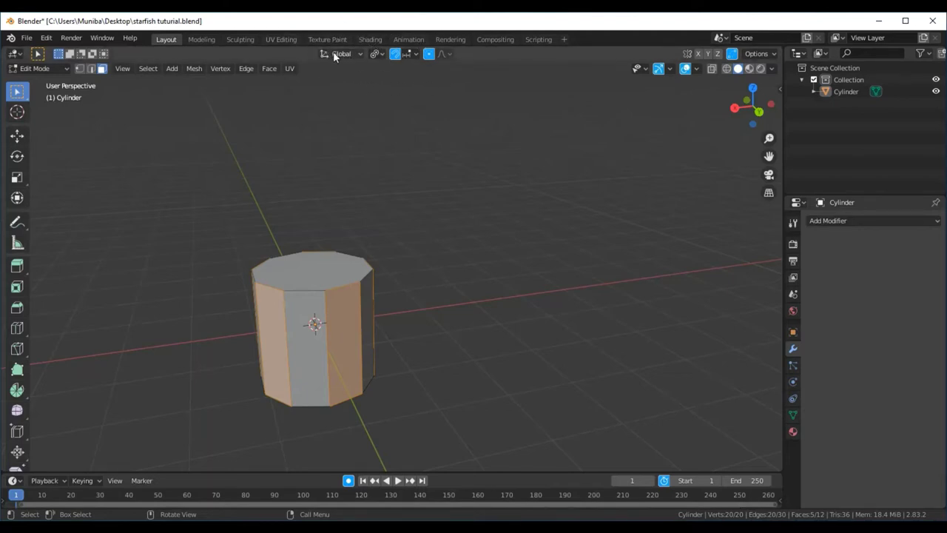
Step: Set the pivot to Individual Origins, scale the five faces to 0.185, then deselect everything
{"action": "left_click", "coordinate": [380, 55]}
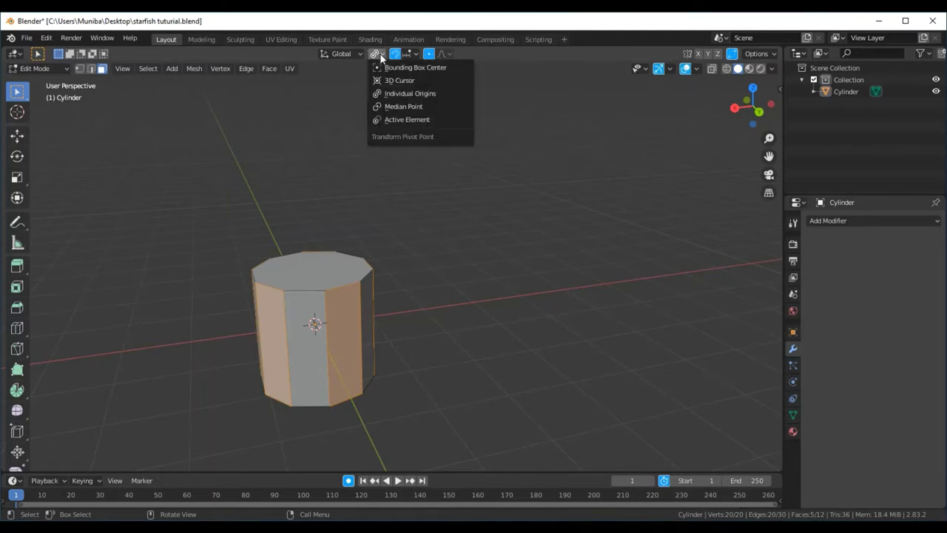
{"action": "left_click", "coordinate": [409, 94]}
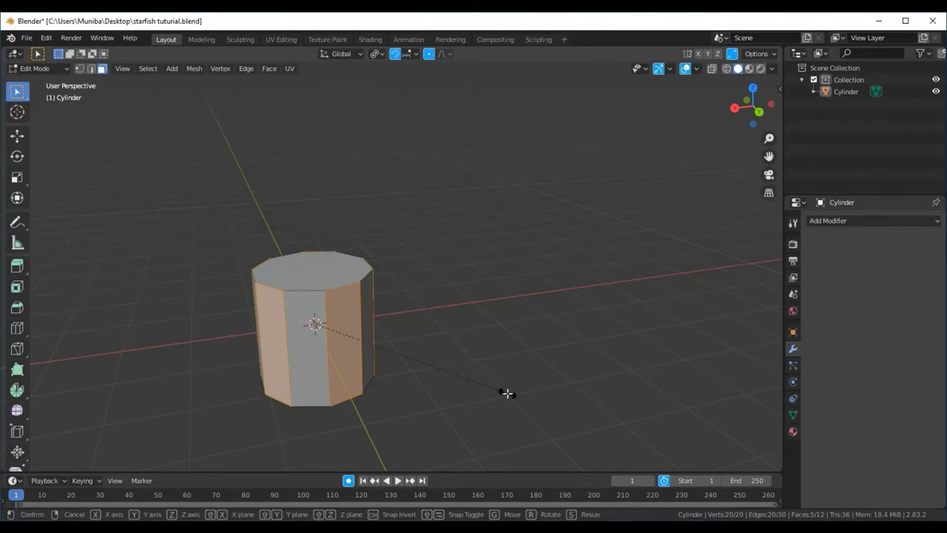
{"action": "key", "text": "s"}
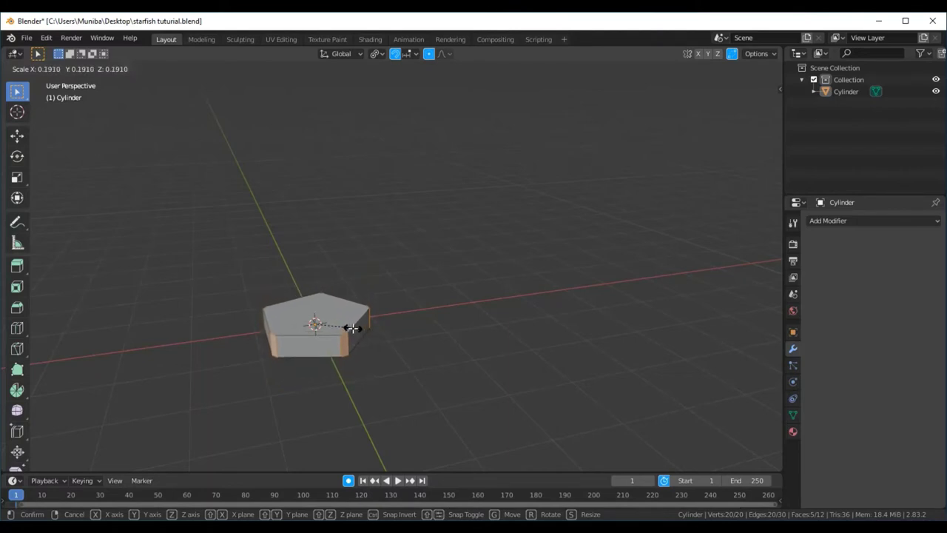
{"action": "left_click", "coordinate": [353, 328]}
{"action": "mouse_move", "coordinate": [436, 393]}
{"action": "middle_mouse_down"}
{"action": "mouse_move", "coordinate": [512, 358]}
{"action": "mouse_move", "coordinate": [349, 363]}
{"action": "mouse_move", "coordinate": [349, 380]}
{"action": "mouse_move", "coordinate": [406, 407]}
{"action": "mouse_move", "coordinate": [415, 357]}
{"action": "mouse_move", "coordinate": [463, 382]}
{"action": "mouse_move", "coordinate": [474, 372]}
{"action": "mouse_move", "coordinate": [452, 366]}
{"action": "mouse_move", "coordinate": [428, 331]}
{"action": "mouse_move", "coordinate": [437, 360]}
{"action": "mouse_move", "coordinate": [492, 393]}
{"action": "mouse_move", "coordinate": [515, 378]}
{"action": "mouse_move", "coordinate": [368, 351]}
{"action": "middle_mouse_up"}
{"action": "left_click", "coordinate": [421, 358]}
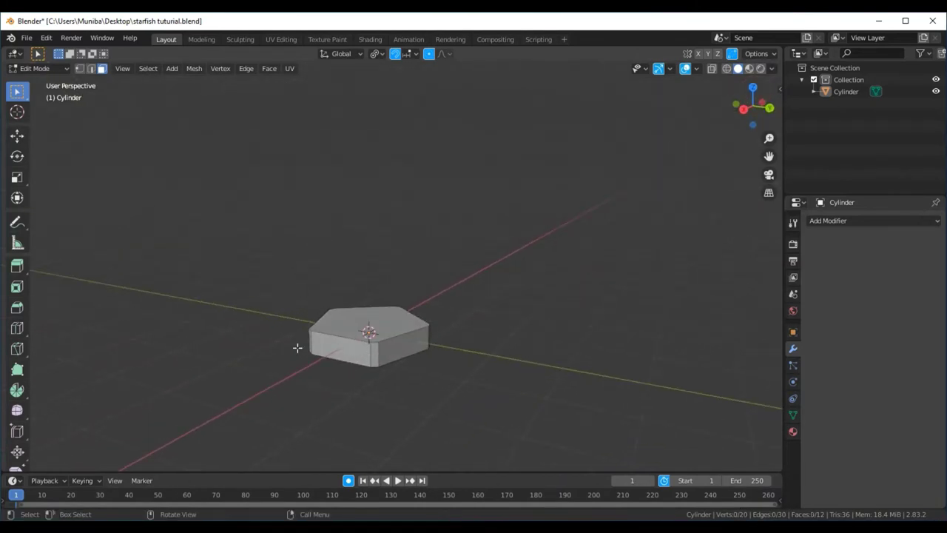
Step: Select the slab's front side face and switch to the Top viewpoint
{"action": "middle_click_drag", "start_coordinate": [515, 295], "coordinate": [526, 420]}
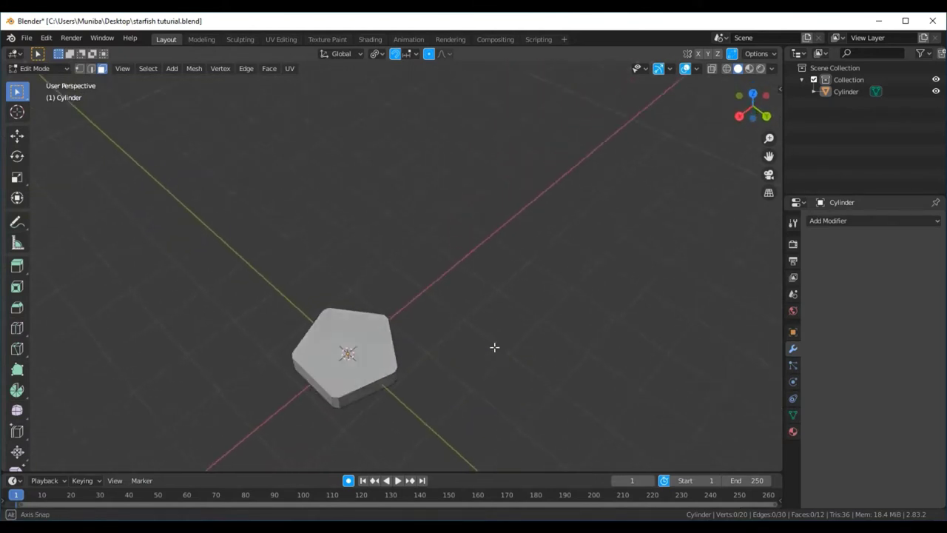
{"action": "middle_click_drag", "start_coordinate": [506, 418], "coordinate": [488, 385]}
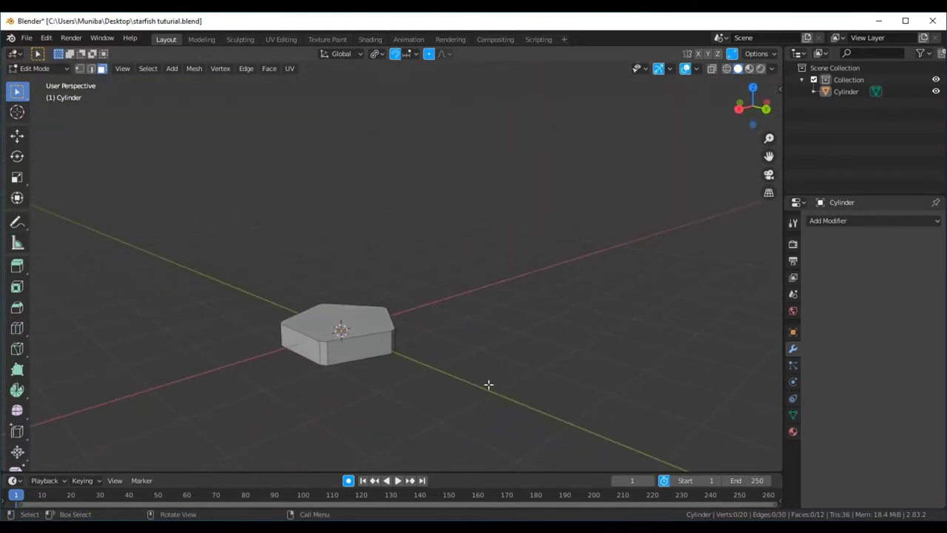
{"action": "left_click", "coordinate": [366, 345]}
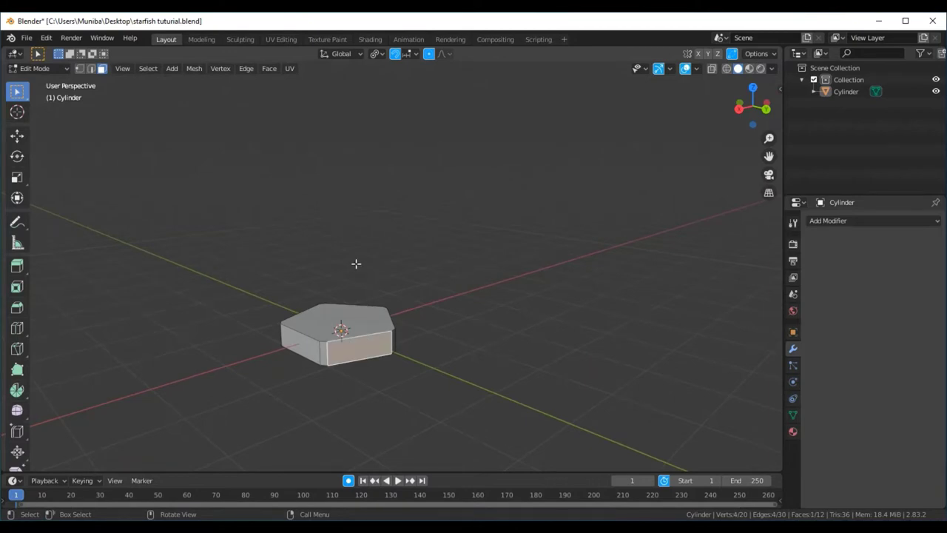
{"action": "left_click", "coordinate": [121, 71]}
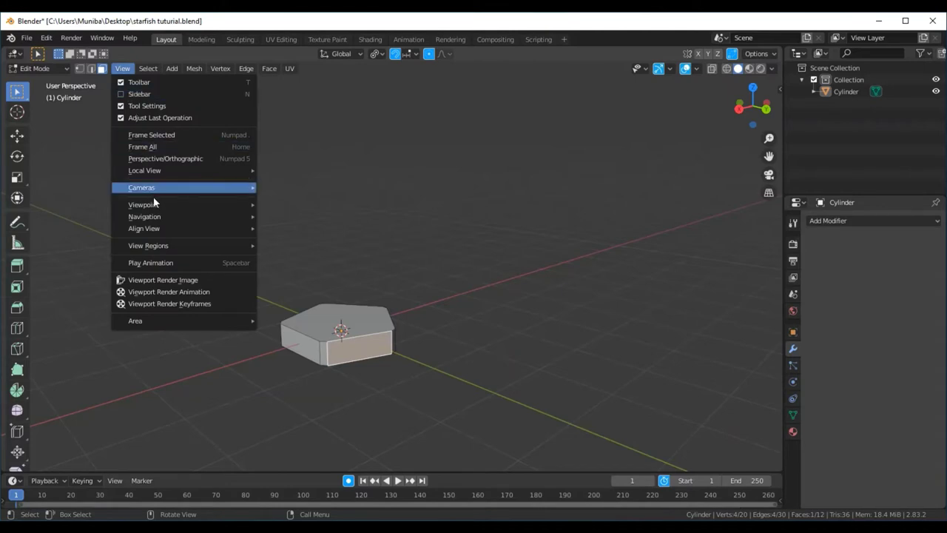
{"action": "mouse_move", "coordinate": [144, 204]}
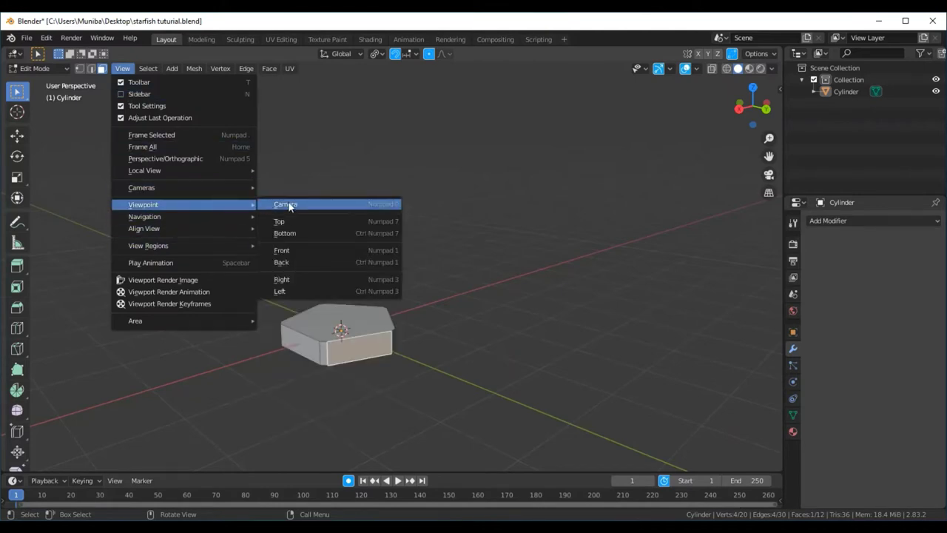
{"action": "left_click", "coordinate": [293, 220]}
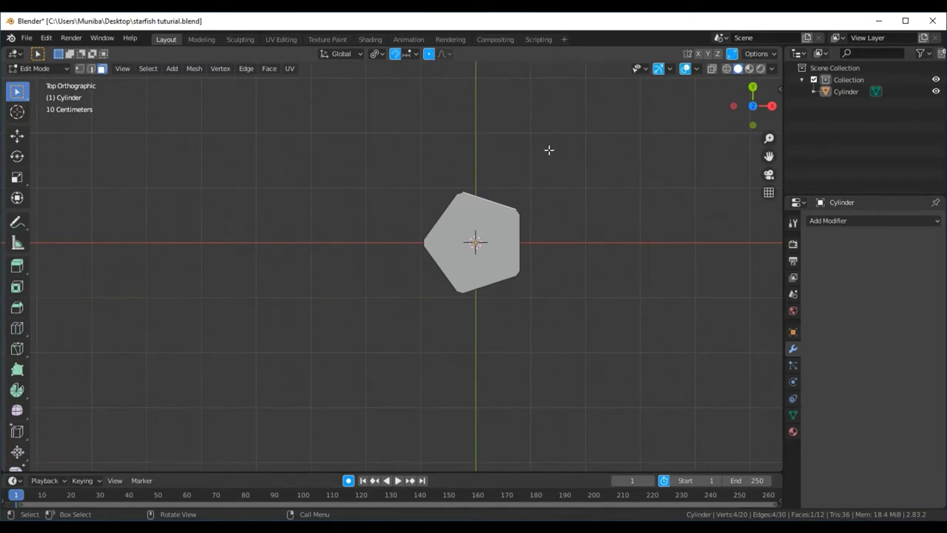
Step: Extrude and shrink the selected face twice, forming two tapering arm segments
{"action": "key", "text": "e"}
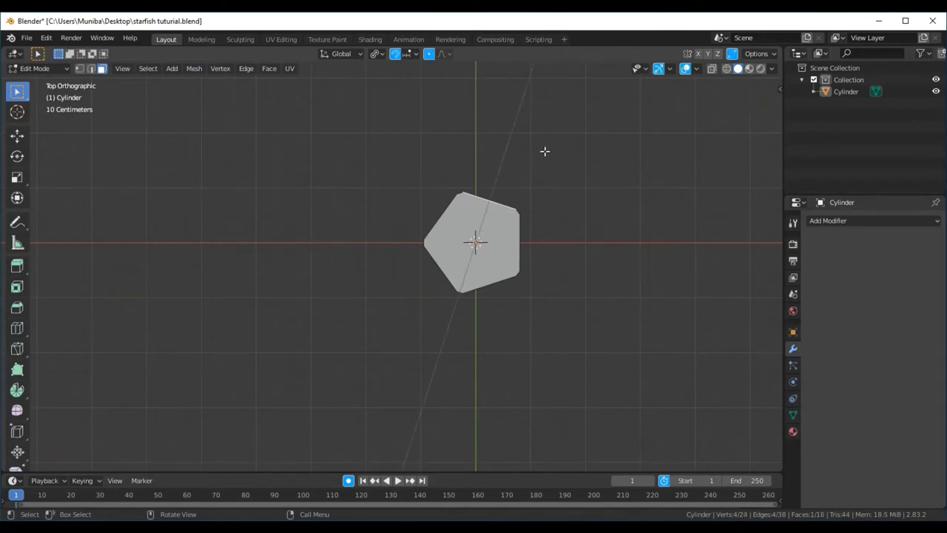
{"action": "left_click", "coordinate": [581, 96]}
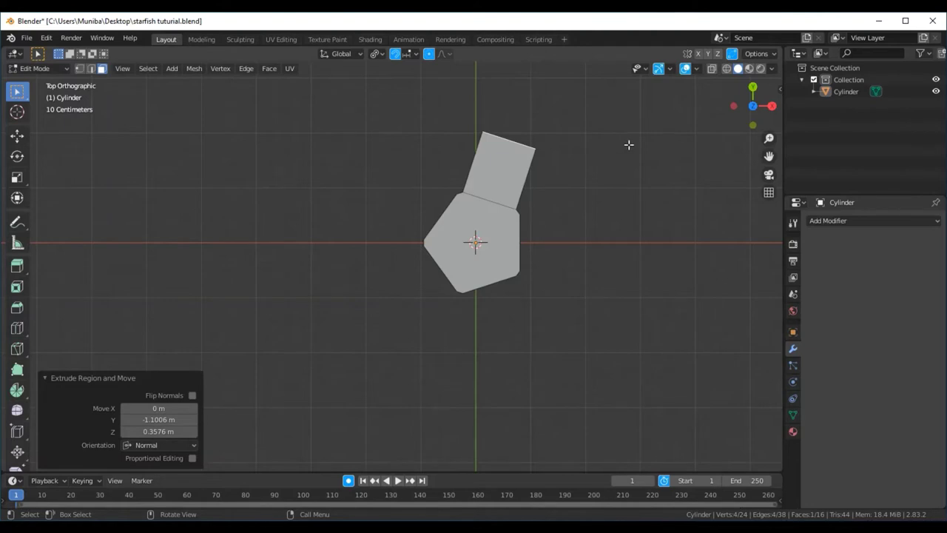
{"action": "key", "text": "s"}
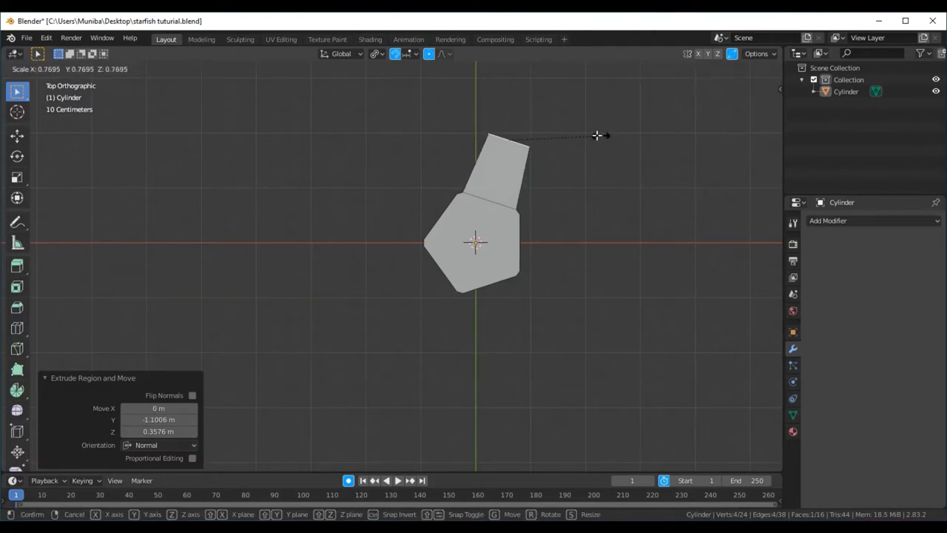
{"action": "left_click", "coordinate": [590, 134]}
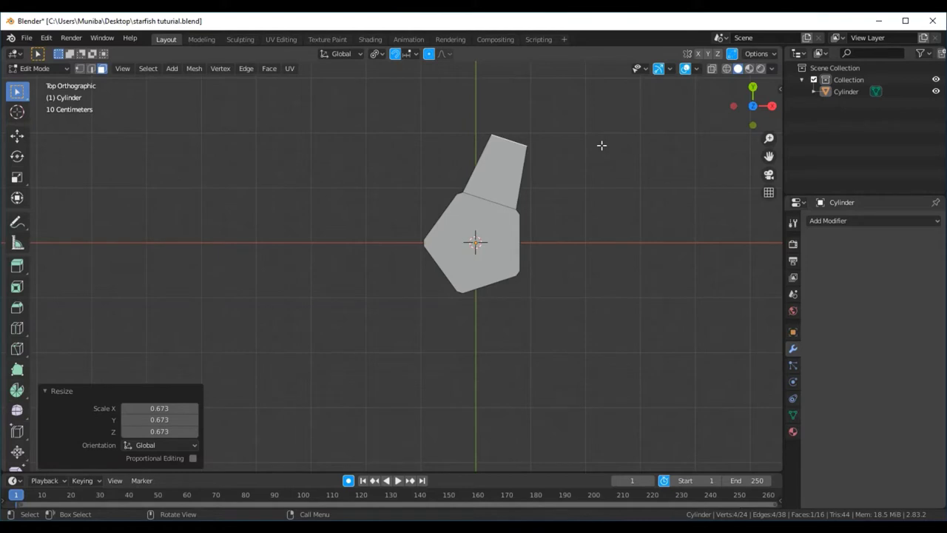
{"action": "key", "text": "e"}
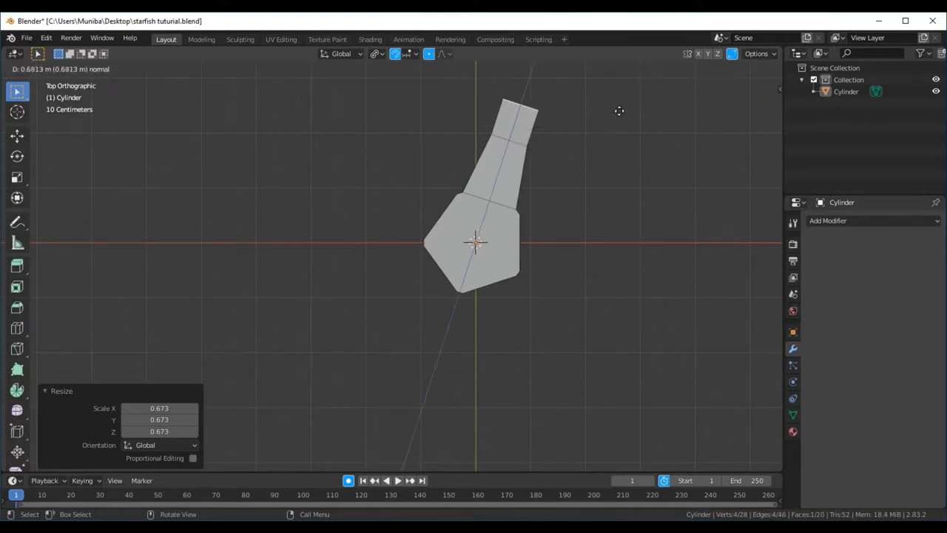
{"action": "left_click", "coordinate": [619, 110]}
{"action": "key", "text": "s"}
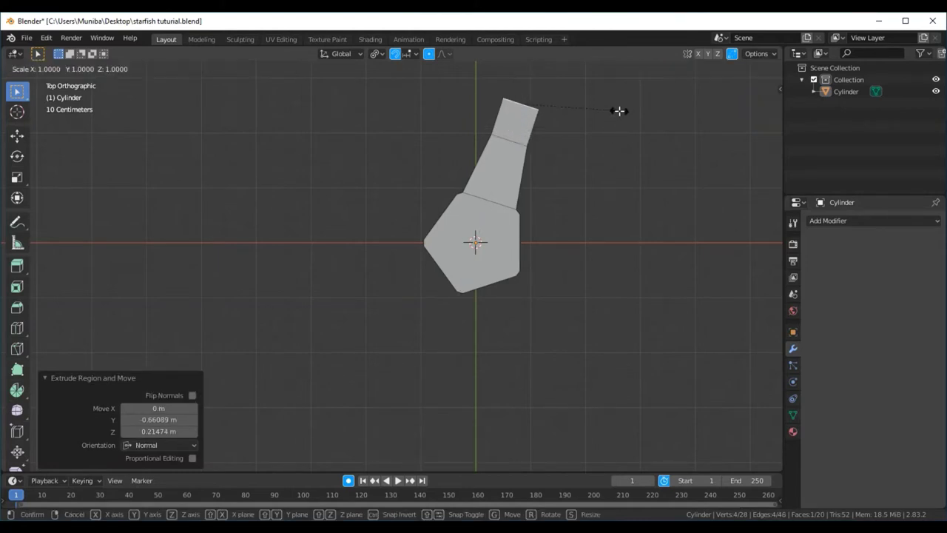
{"action": "left_click", "coordinate": [580, 111]}
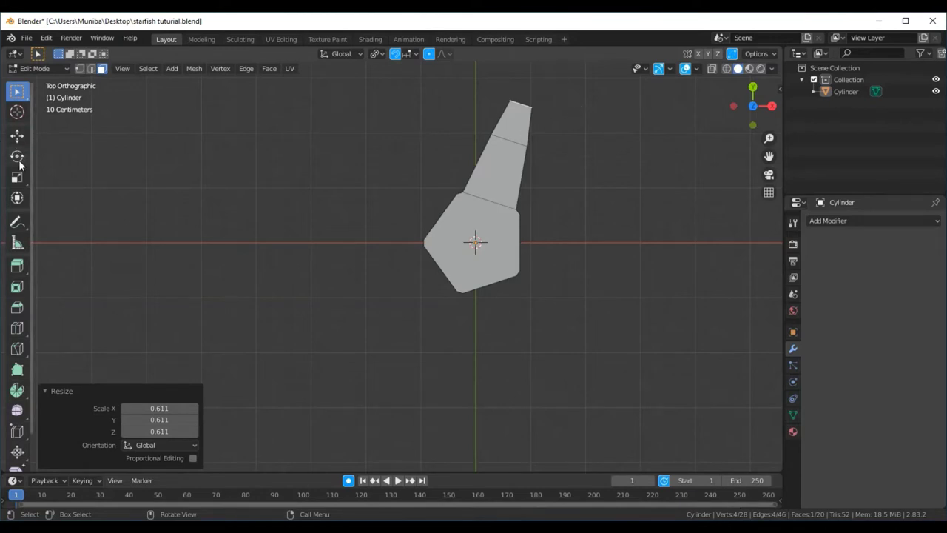
Step: Shift the arm end right, then extrude a final tip segment scaled to 0.205
{"action": "left_click", "coordinate": [17, 138]}
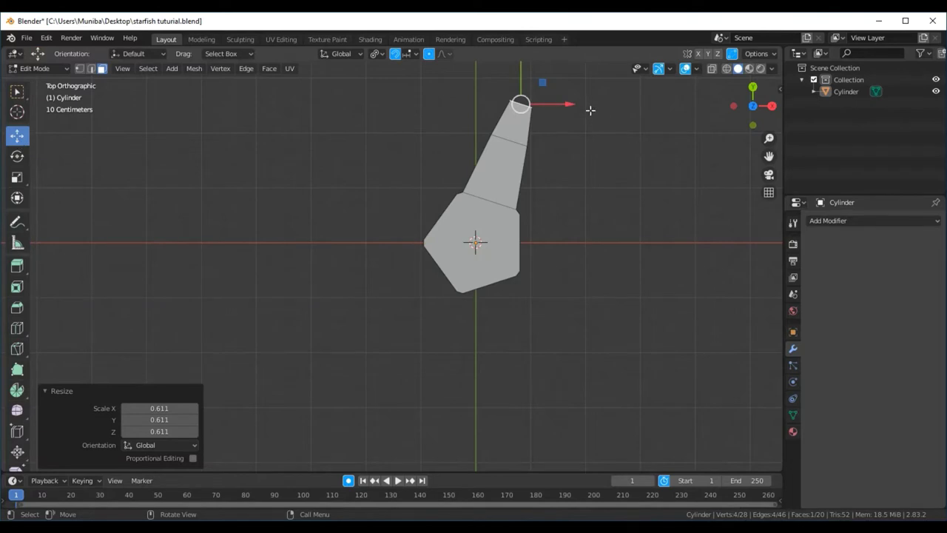
{"action": "left_click_drag", "start_coordinate": [575, 105], "coordinate": [585, 109]}
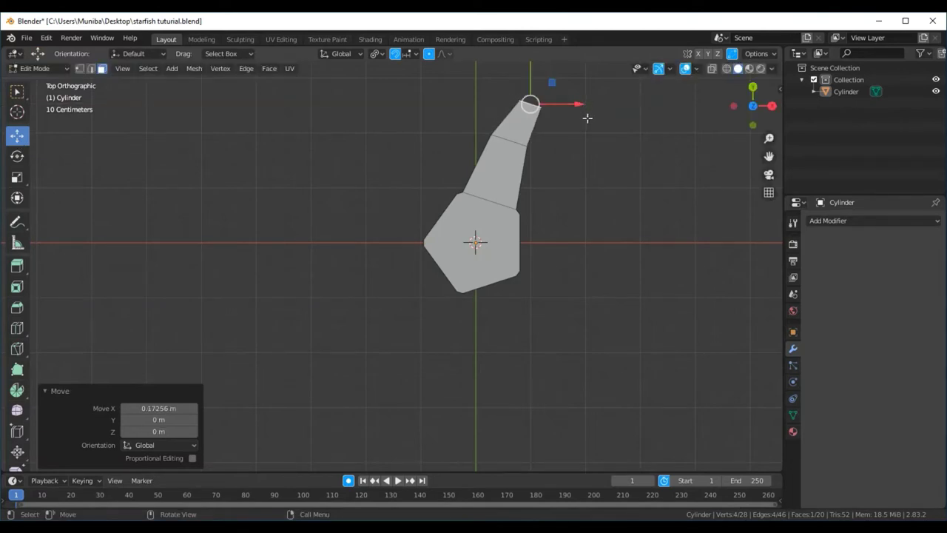
{"action": "key", "text": "e"}
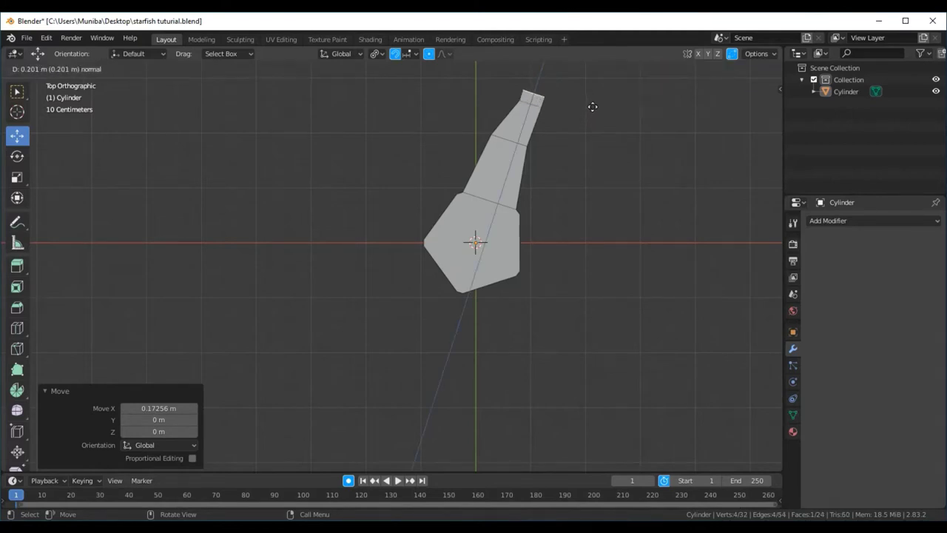
{"action": "left_click", "coordinate": [605, 87]}
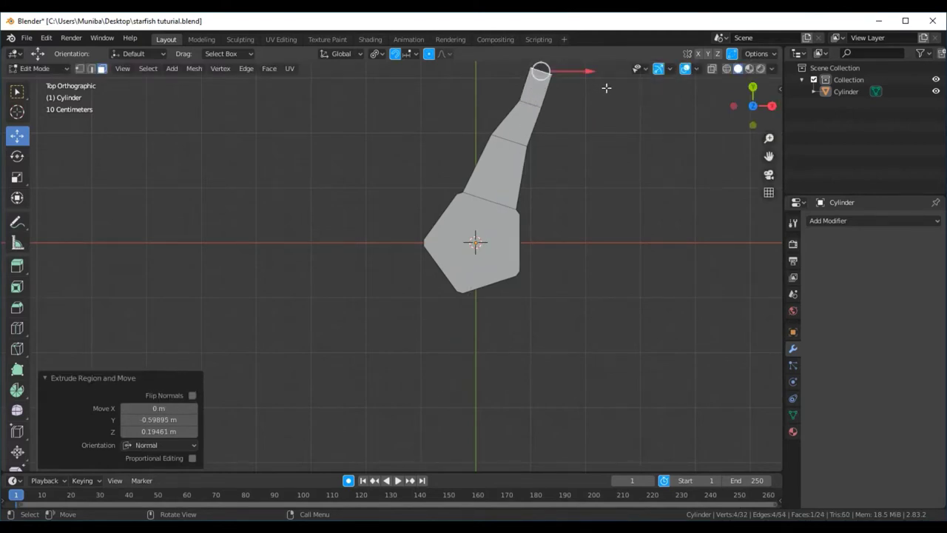
{"action": "key", "text": "s"}
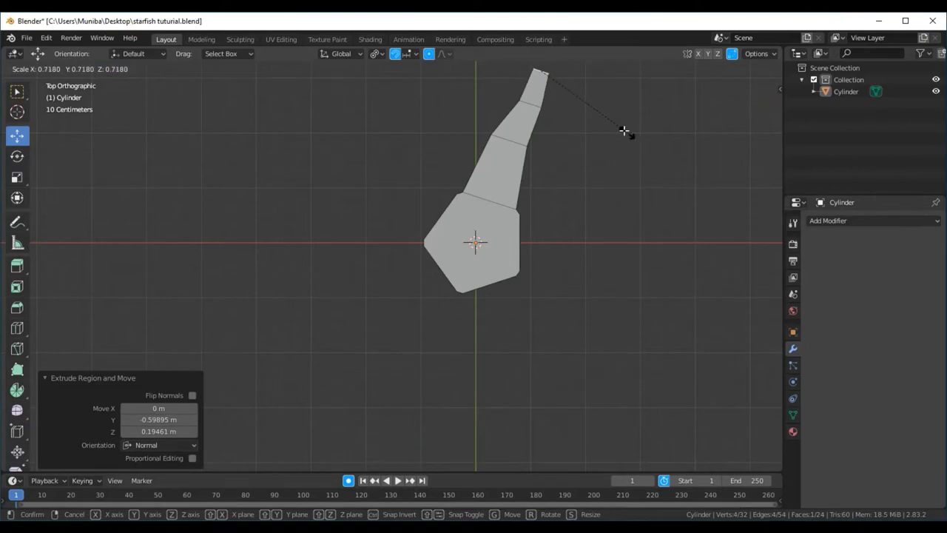
{"action": "left_click", "coordinate": [569, 84]}
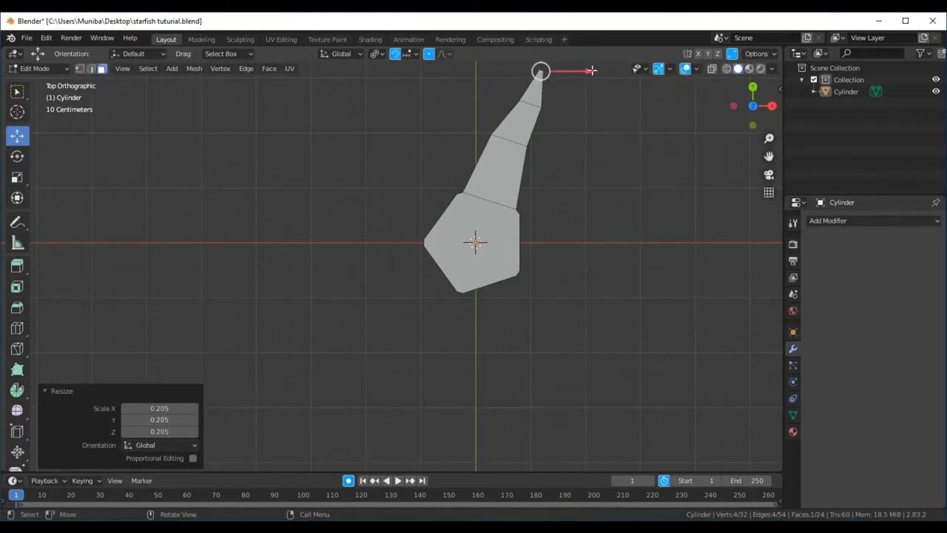
{"action": "left_click_drag", "start_coordinate": [591, 70], "coordinate": [584, 70]}
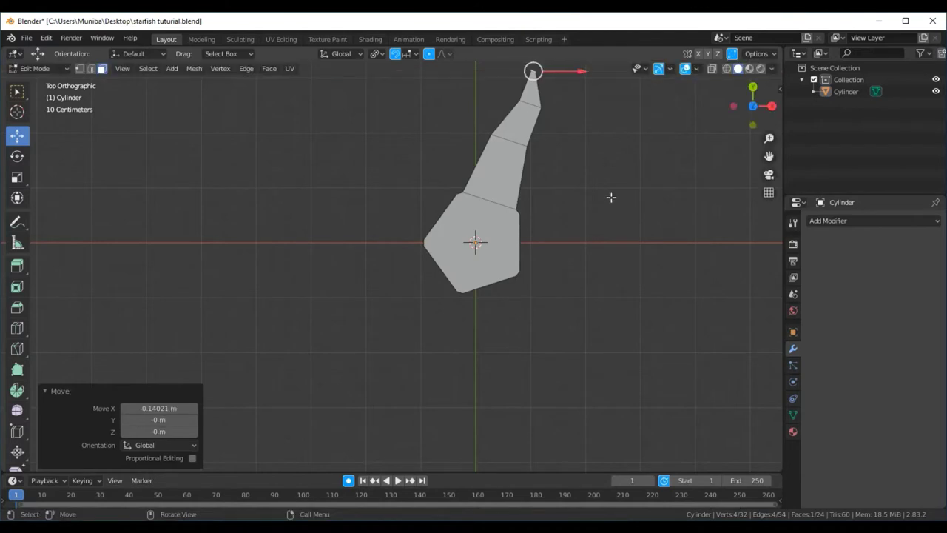
{"action": "mouse_move", "coordinate": [610, 201]}
{"action": "middle_mouse_down"}
{"action": "mouse_move", "coordinate": [608, 224]}
{"action": "mouse_move", "coordinate": [630, 192]}
{"action": "mouse_move", "coordinate": [668, 184]}
{"action": "mouse_move", "coordinate": [671, 167]}
{"action": "mouse_move", "coordinate": [670, 218]}
{"action": "mouse_move", "coordinate": [674, 177]}
{"action": "mouse_move", "coordinate": [659, 177]}
{"action": "middle_mouse_up"}
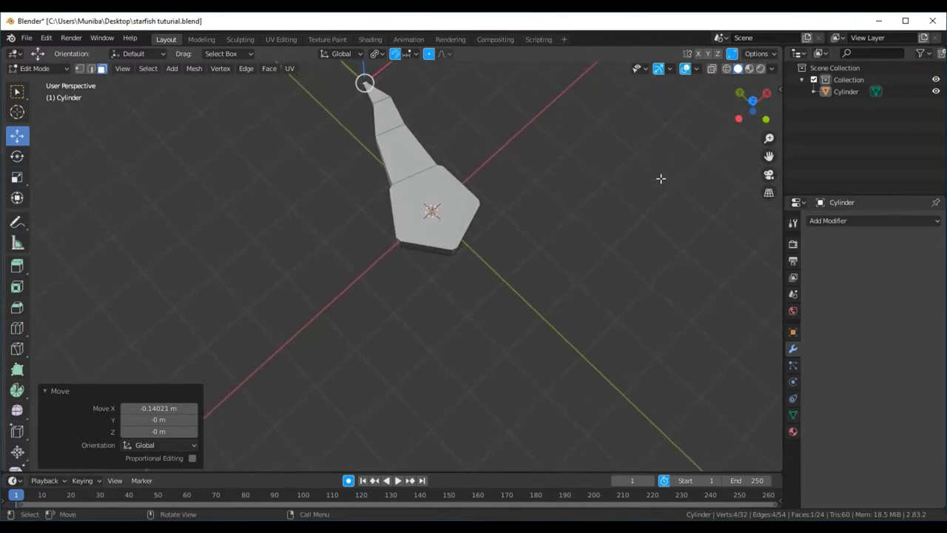
Step: Orbit around the mesh and select the body side face beside the first arm
{"action": "mouse_move", "coordinate": [513, 158]}
{"action": "middle_mouse_down"}
{"action": "mouse_move", "coordinate": [520, 180]}
{"action": "mouse_move", "coordinate": [593, 149]}
{"action": "mouse_move", "coordinate": [545, 237]}
{"action": "mouse_move", "coordinate": [499, 243]}
{"action": "mouse_move", "coordinate": [444, 195]}
{"action": "mouse_move", "coordinate": [448, 156]}
{"action": "middle_mouse_up"}
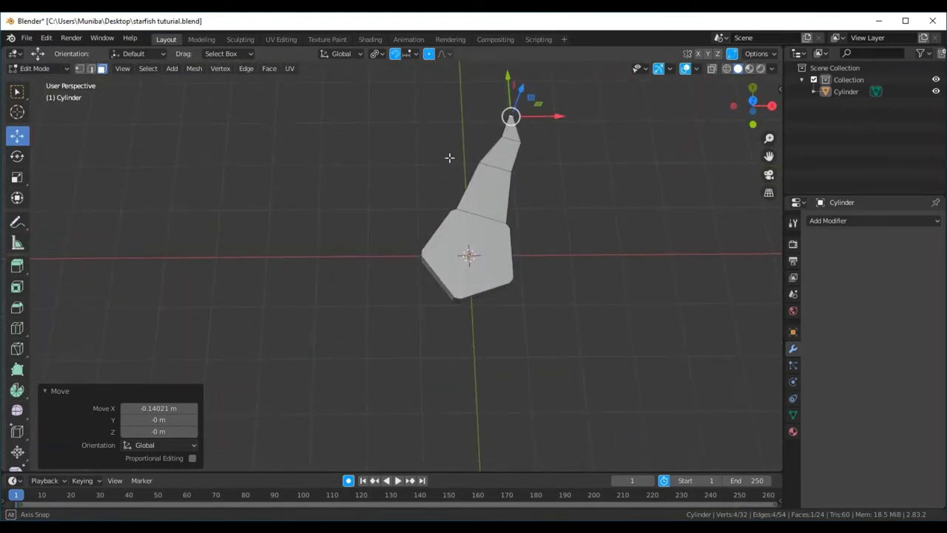
{"action": "mouse_move", "coordinate": [600, 372]}
{"action": "middle_mouse_down"}
{"action": "mouse_move", "coordinate": [611, 319]}
{"action": "mouse_move", "coordinate": [629, 328]}
{"action": "mouse_move", "coordinate": [614, 289]}
{"action": "mouse_move", "coordinate": [513, 298]}
{"action": "middle_mouse_up"}
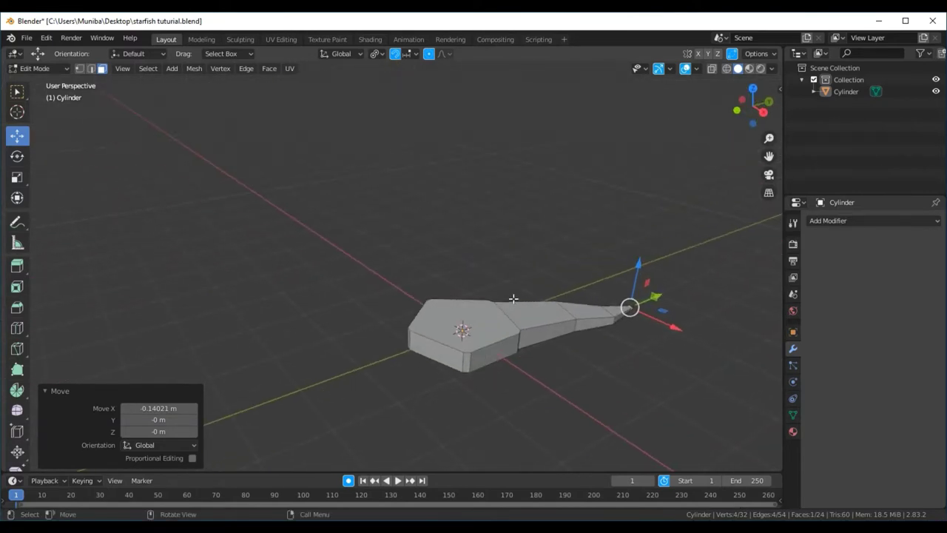
{"action": "left_click", "coordinate": [498, 349]}
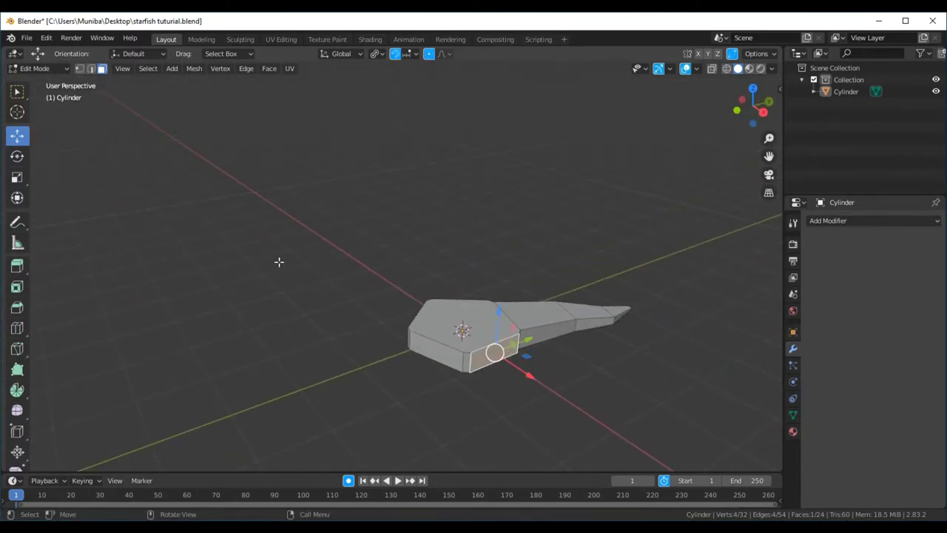
{"action": "left_click", "coordinate": [125, 69]}
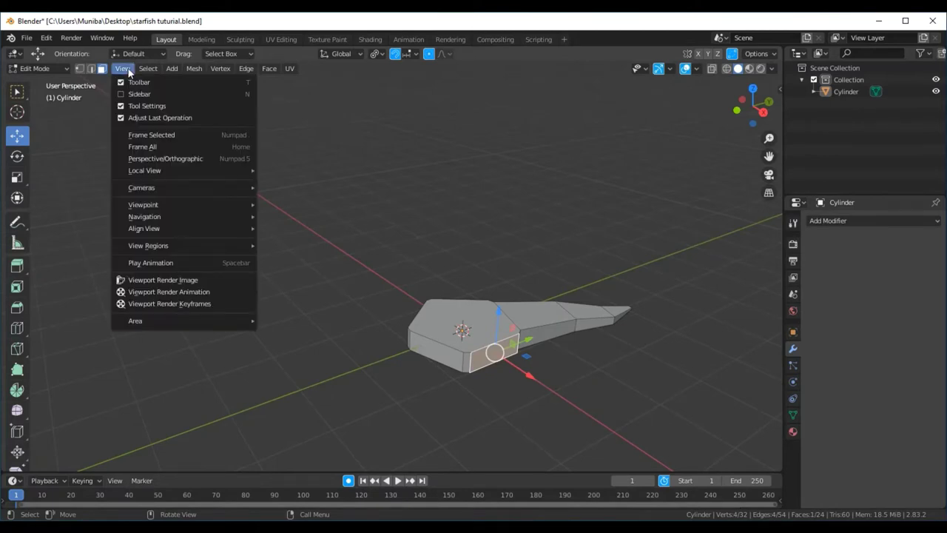
{"action": "mouse_move", "coordinate": [143, 205]}
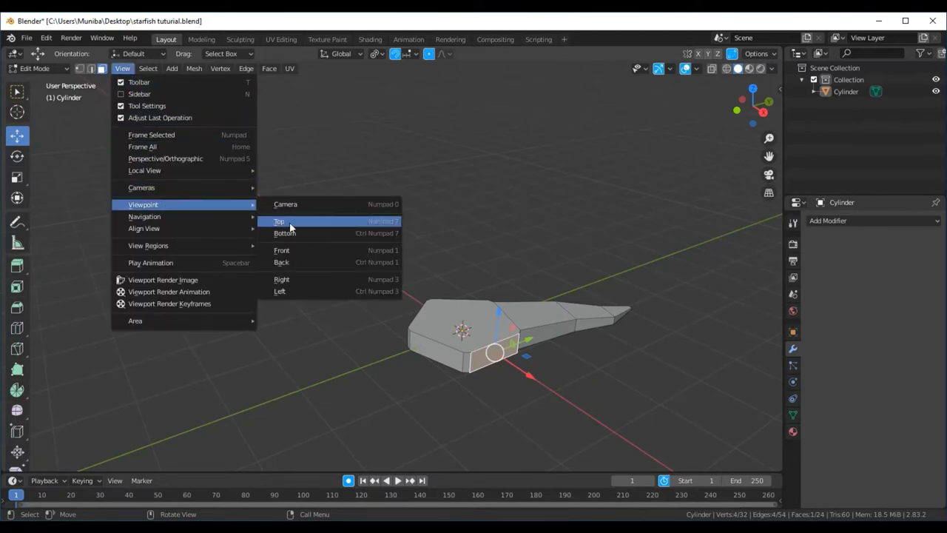
Step: From the top view, extrude and narrow the right side face into a first arm segment
{"action": "left_click", "coordinate": [290, 225]}
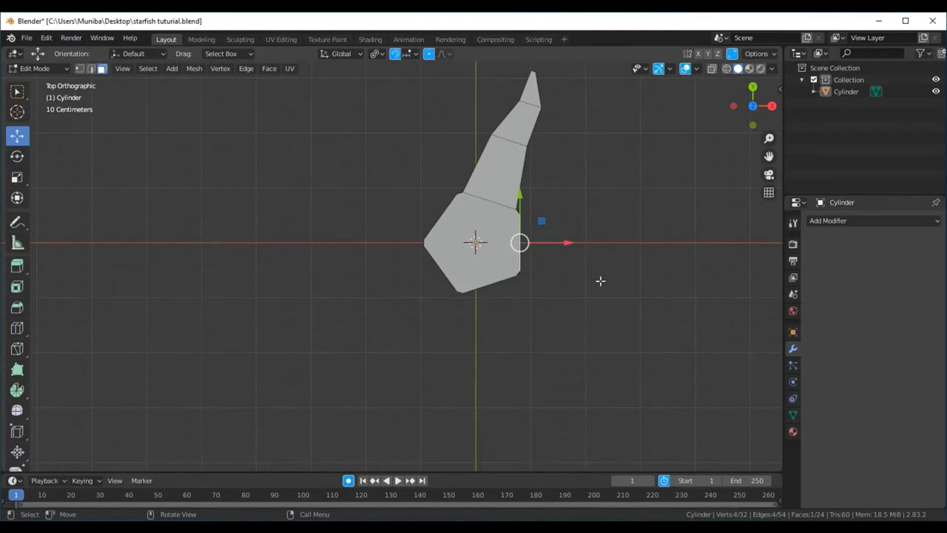
{"action": "key", "text": "e"}
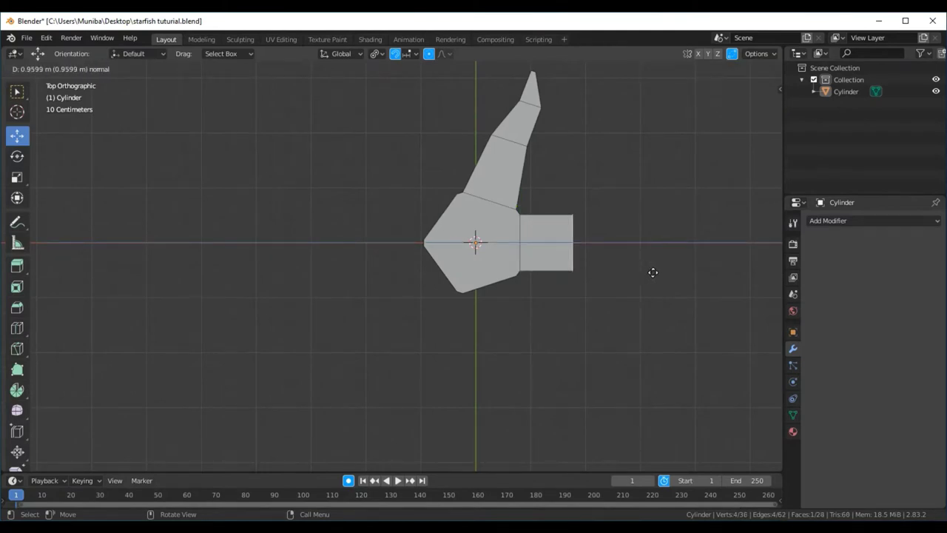
{"action": "left_click", "coordinate": [653, 272]}
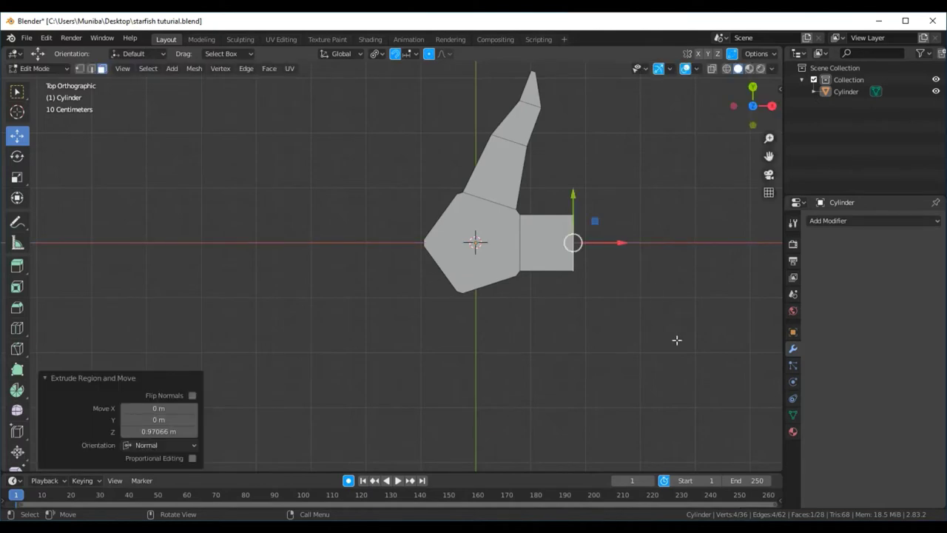
{"action": "key", "text": "s"}
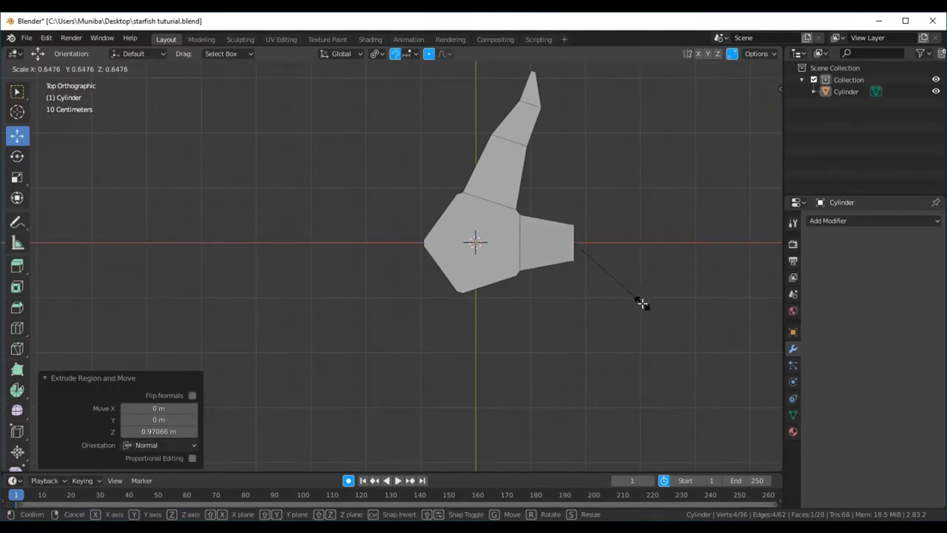
{"action": "left_click", "coordinate": [641, 303]}
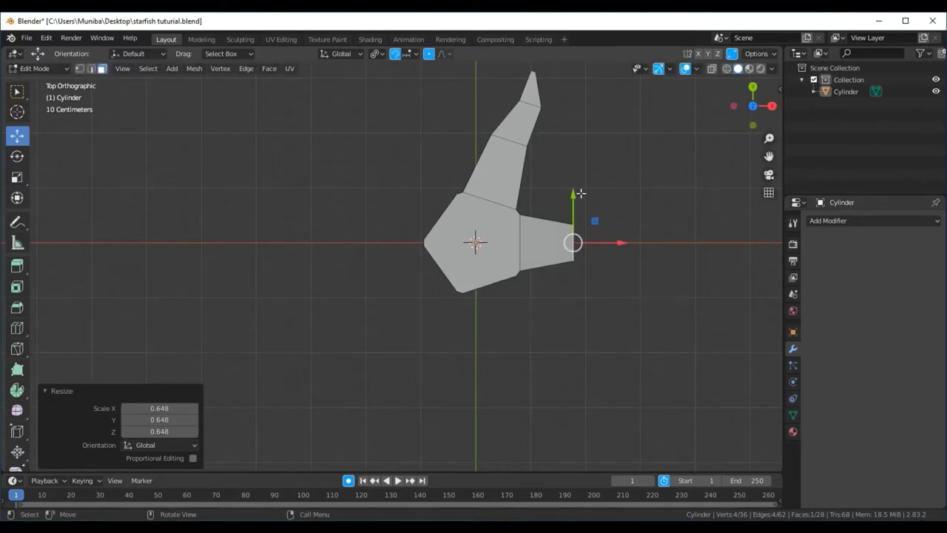
{"action": "left_click_drag", "start_coordinate": [572, 195], "coordinate": [569, 183]}
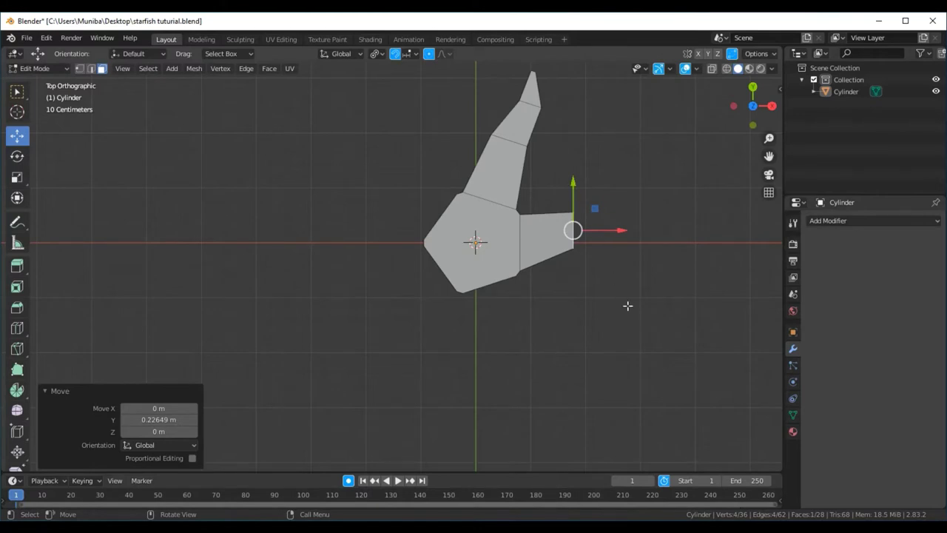
Step: Add two more tapering segments to the right arm, shrinking the tip almost to a point
{"action": "key", "text": "e"}
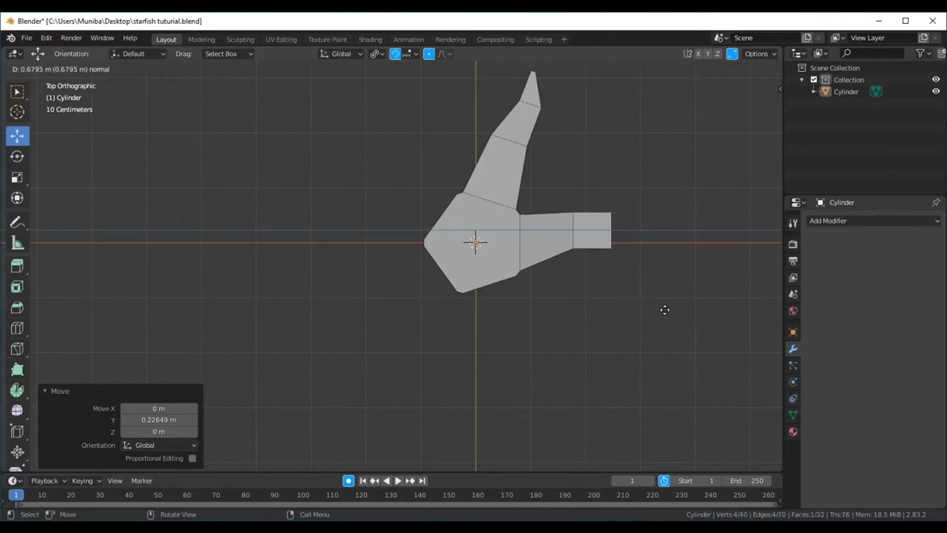
{"action": "left_click", "coordinate": [665, 310]}
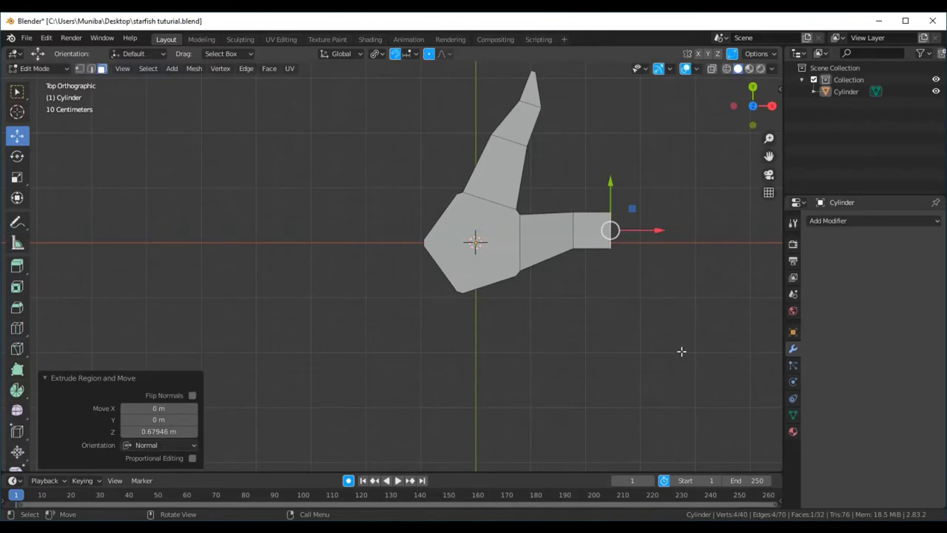
{"action": "key", "text": "s"}
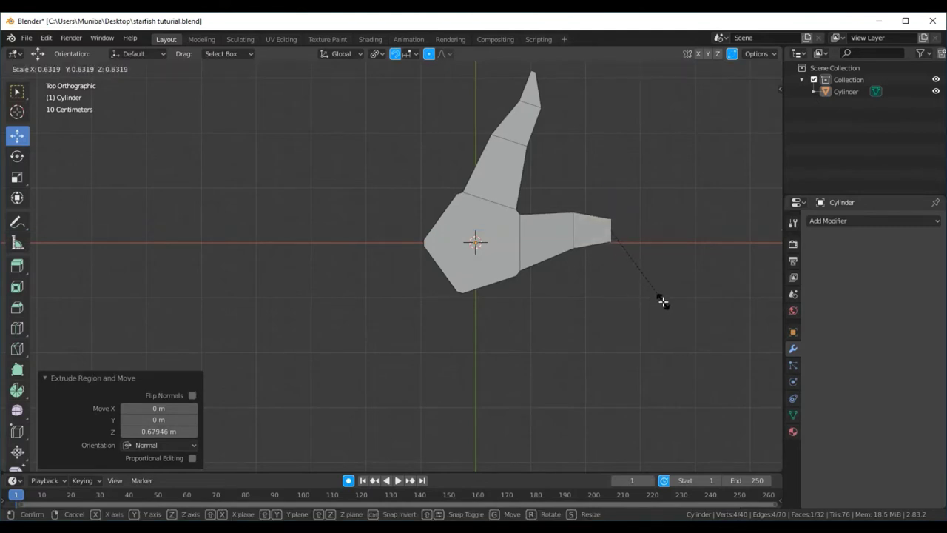
{"action": "left_click", "coordinate": [662, 301]}
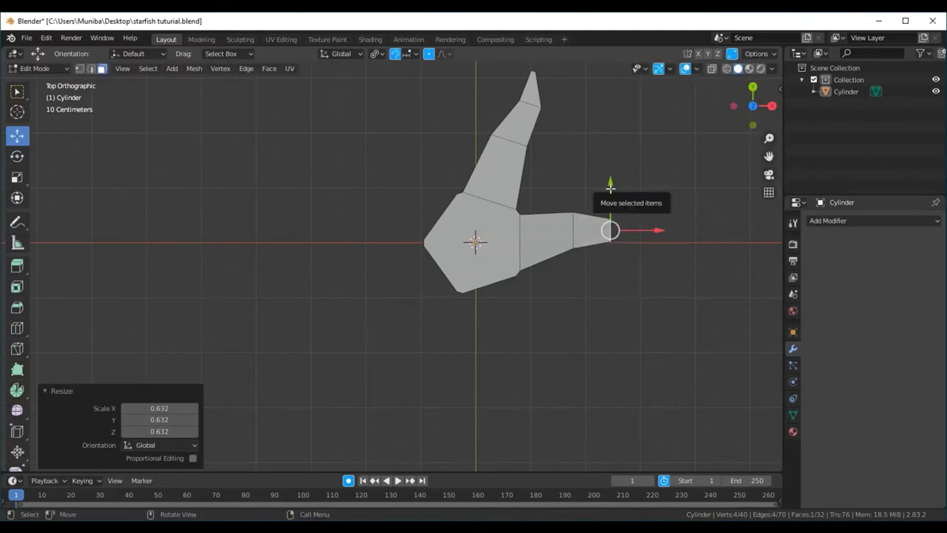
{"action": "left_click_drag", "start_coordinate": [610, 185], "coordinate": [611, 196]}
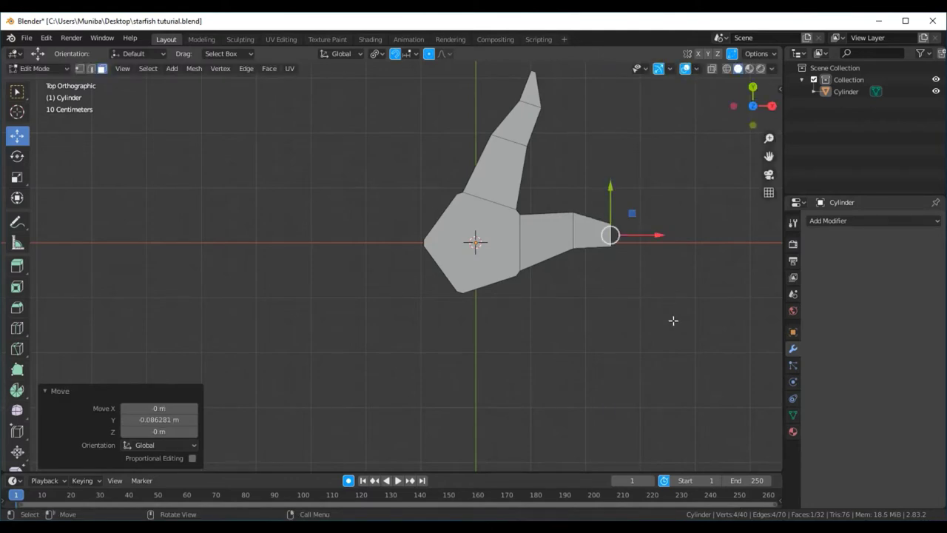
{"action": "key", "text": "e"}
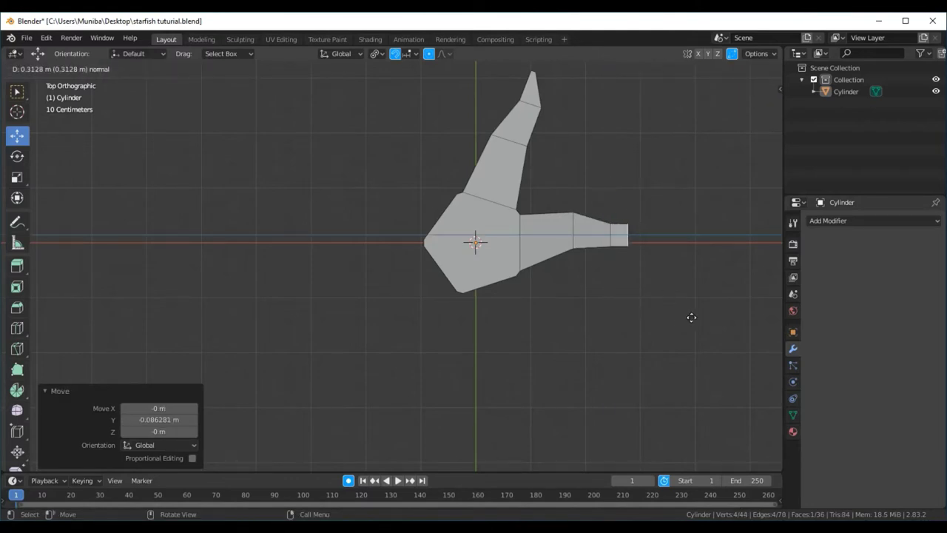
{"action": "left_click", "coordinate": [696, 317]}
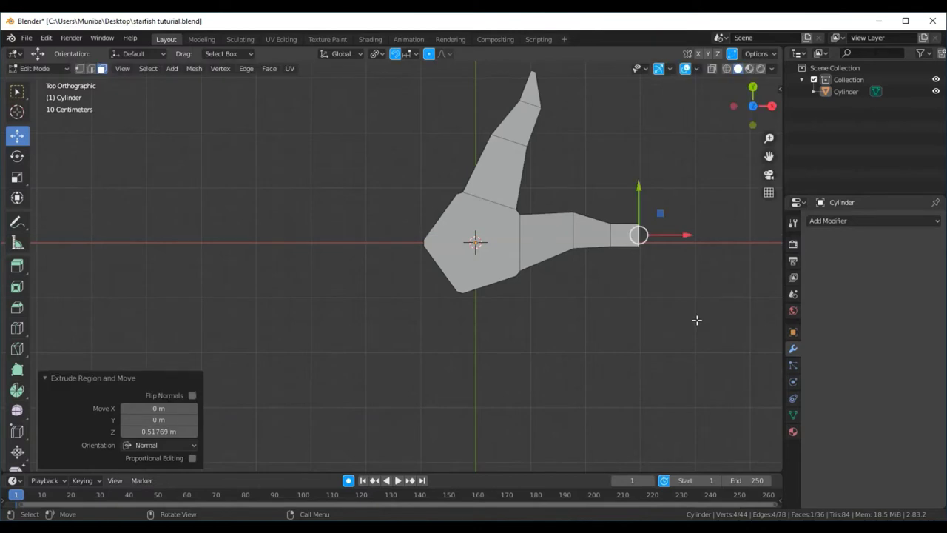
{"action": "key", "text": "s"}
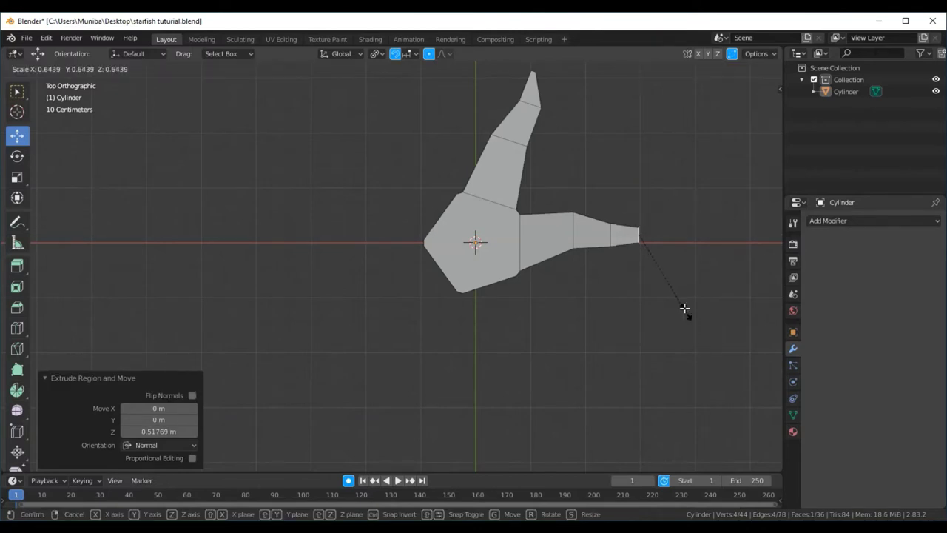
{"action": "left_click", "coordinate": [658, 251]}
{"action": "left_click_drag", "start_coordinate": [640, 192], "coordinate": [638, 191]}
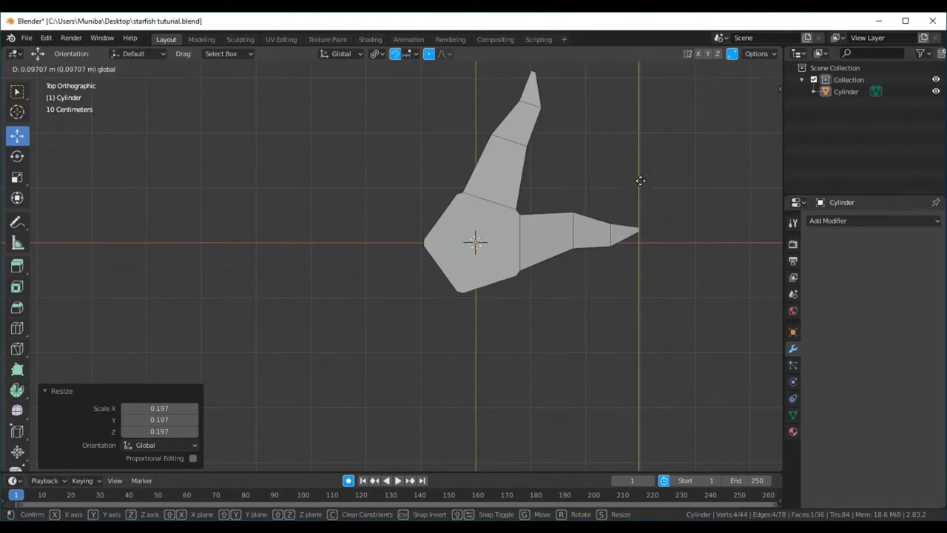
{"action": "mouse_move", "coordinate": [584, 352]}
{"action": "middle_mouse_down"}
{"action": "mouse_move", "coordinate": [606, 275]}
{"action": "mouse_move", "coordinate": [632, 283]}
{"action": "mouse_move", "coordinate": [615, 315]}
{"action": "mouse_move", "coordinate": [524, 313]}
{"action": "mouse_move", "coordinate": [560, 259]}
{"action": "mouse_move", "coordinate": [577, 330]}
{"action": "mouse_move", "coordinate": [607, 332]}
{"action": "mouse_move", "coordinate": [577, 296]}
{"action": "mouse_move", "coordinate": [544, 303]}
{"action": "middle_mouse_up"}
Step: Select the body's lower front face and, from the top view, extrude it downward
{"action": "left_click", "coordinate": [497, 306]}
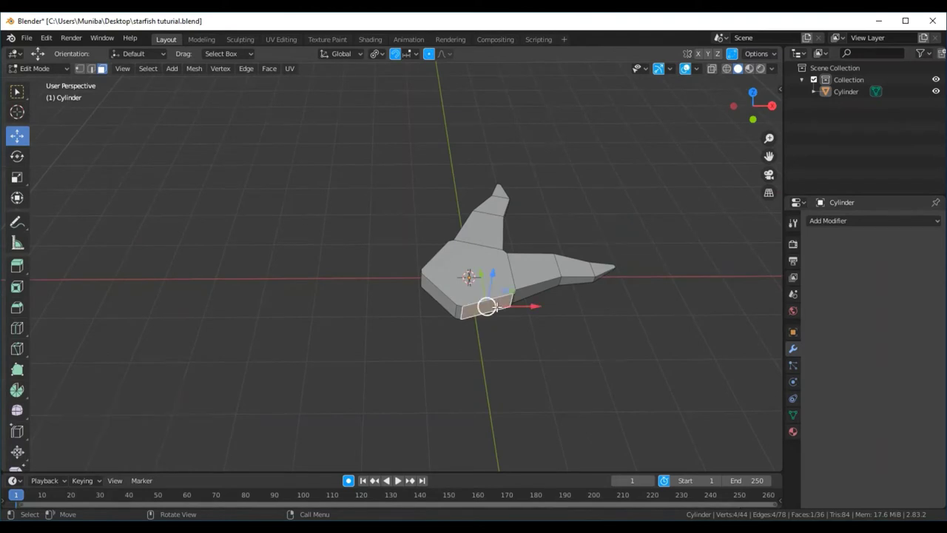
{"action": "left_click", "coordinate": [123, 70]}
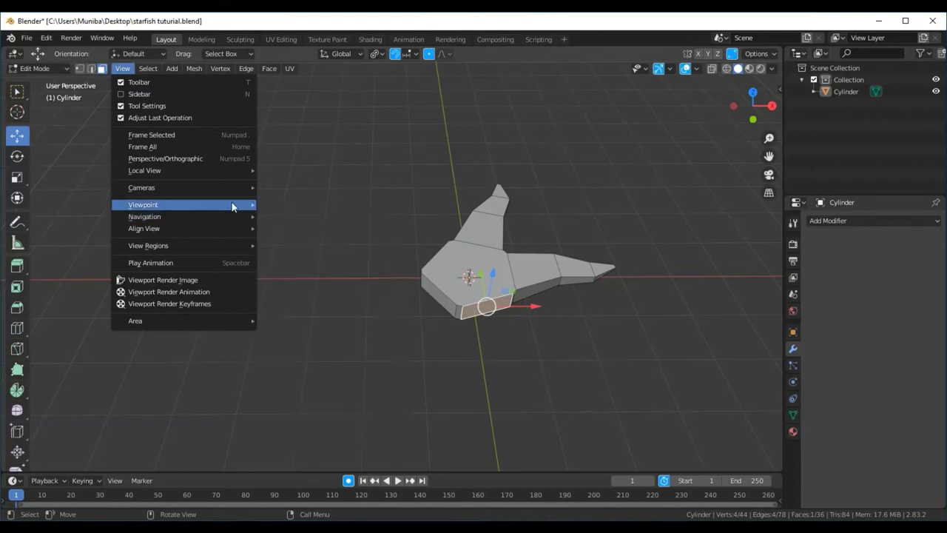
{"action": "mouse_move", "coordinate": [143, 204]}
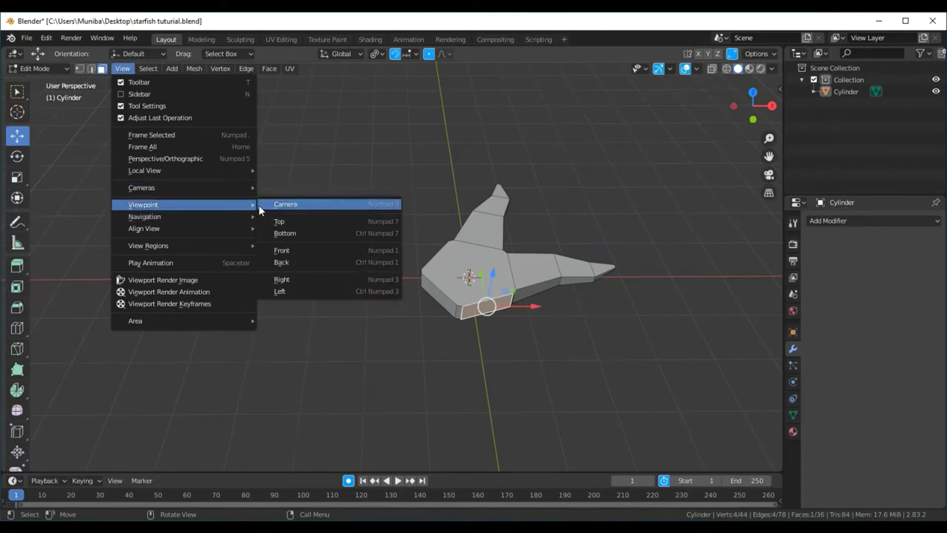
{"action": "left_click", "coordinate": [289, 222]}
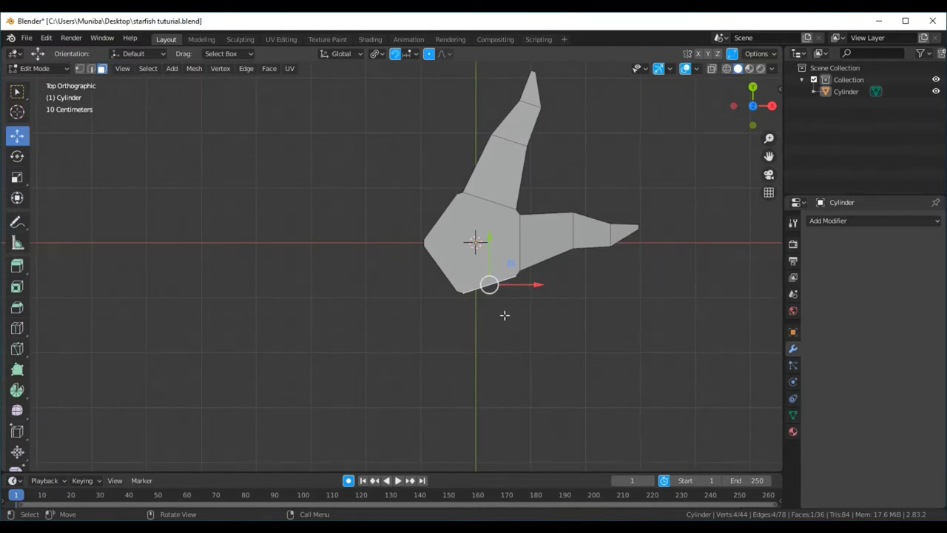
{"action": "key", "text": "e"}
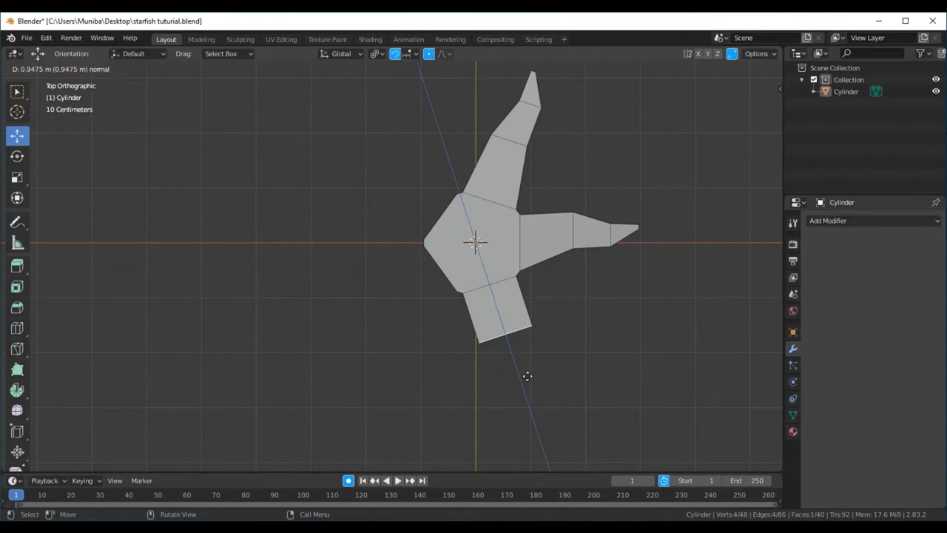
Step: Set the bottom arm's first section length, narrow its end face, and nudge it down
{"action": "left_click", "coordinate": [526, 375]}
{"action": "key", "text": "s"}
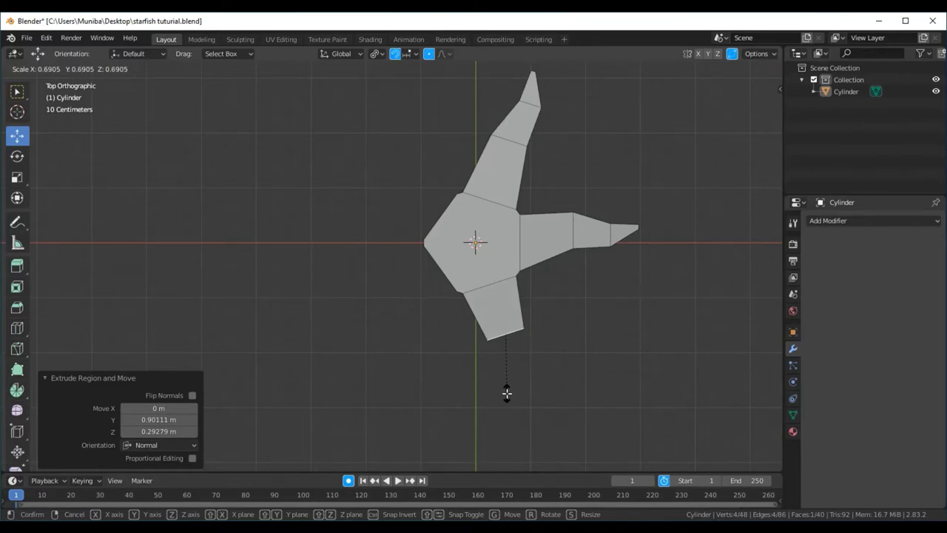
{"action": "left_click", "coordinate": [506, 393]}
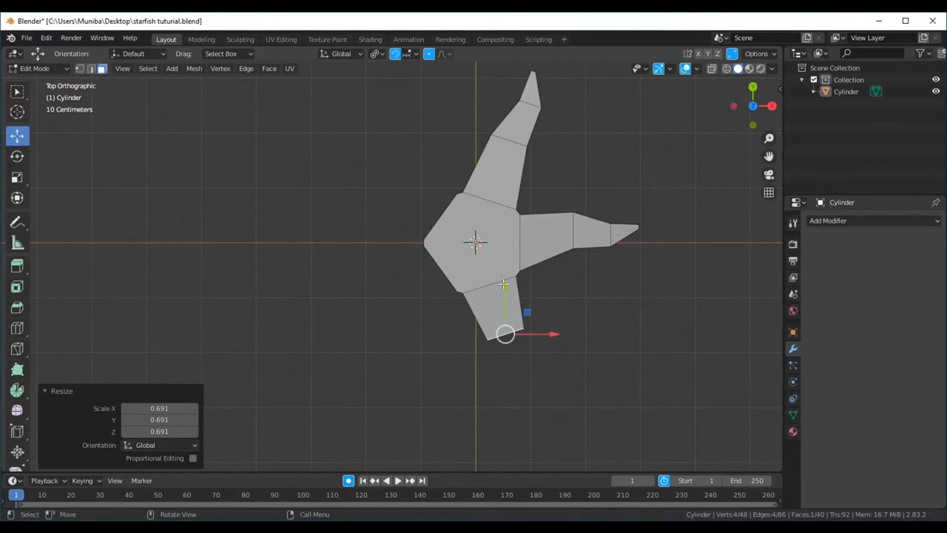
{"action": "left_click_drag", "start_coordinate": [506, 286], "coordinate": [506, 292]}
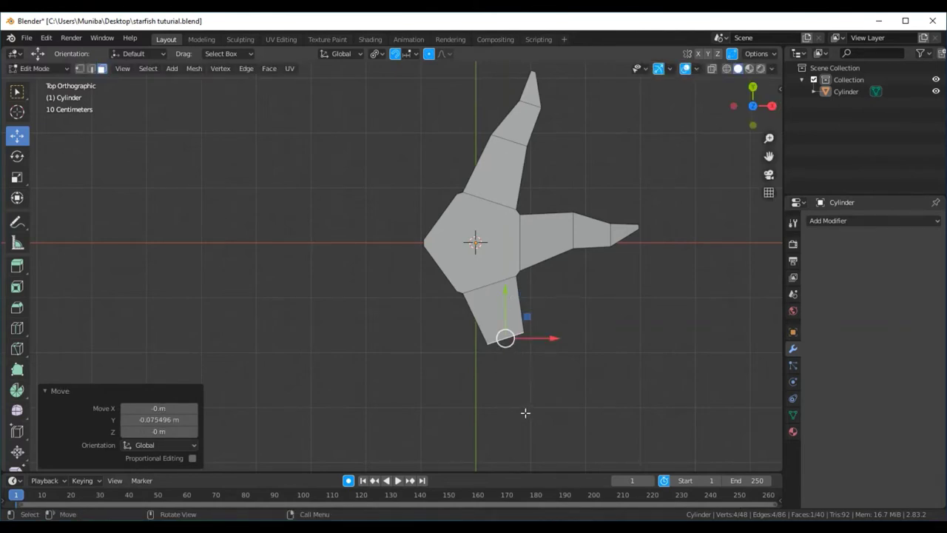
Step: Add a second, narrower bottom-arm segment and shift its end left along X
{"action": "key", "text": "ctrl+r"}
{"action": "left_click", "coordinate": [524, 413]}
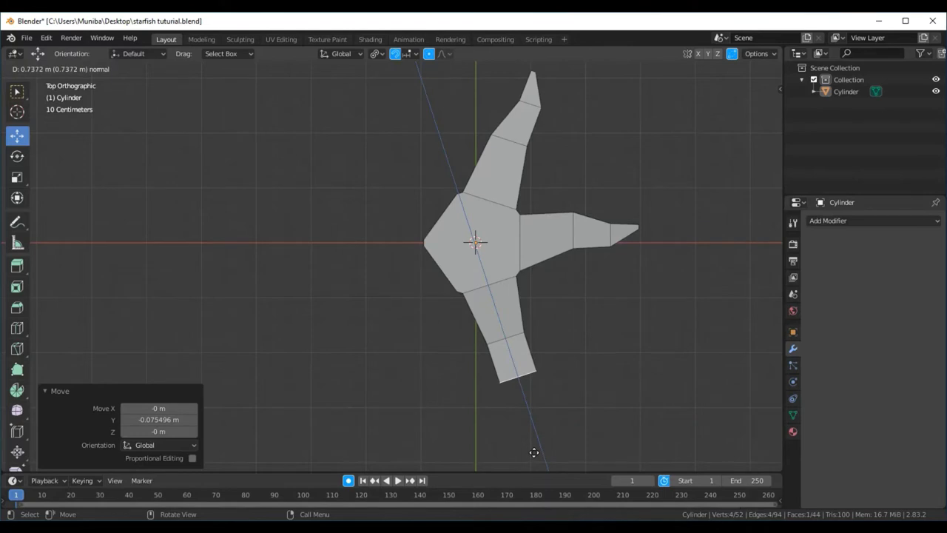
{"action": "left_click", "coordinate": [534, 454]}
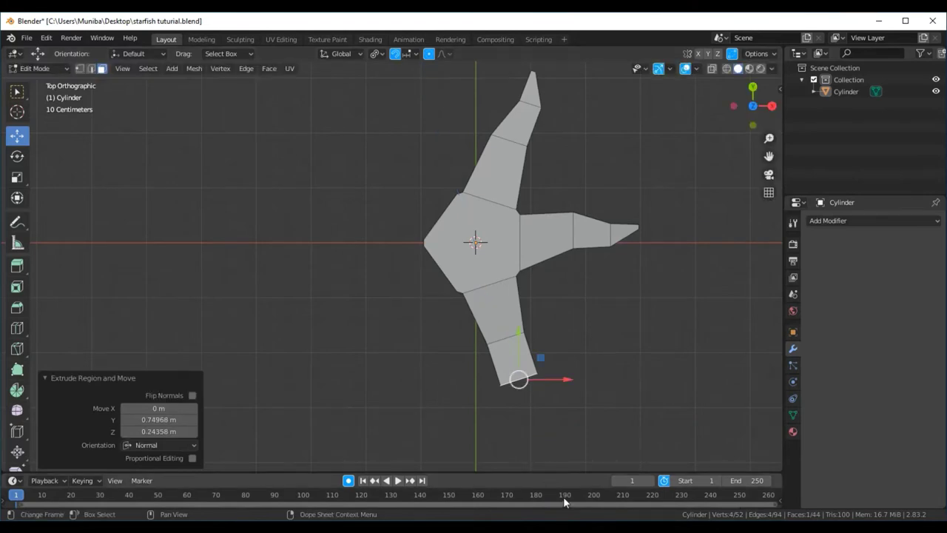
{"action": "key", "text": "s"}
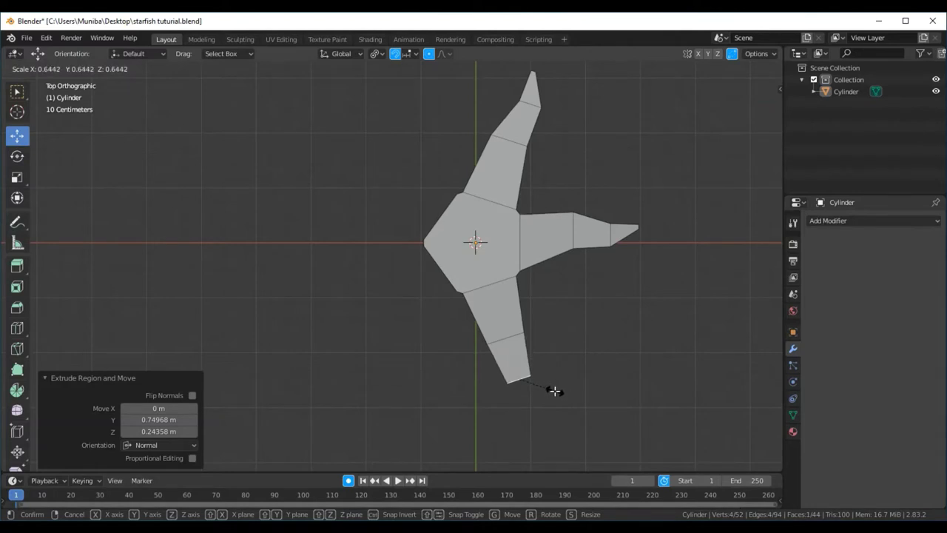
{"action": "left_click", "coordinate": [554, 391]}
{"action": "key", "text": "g"}
{"action": "key", "text": "x"}
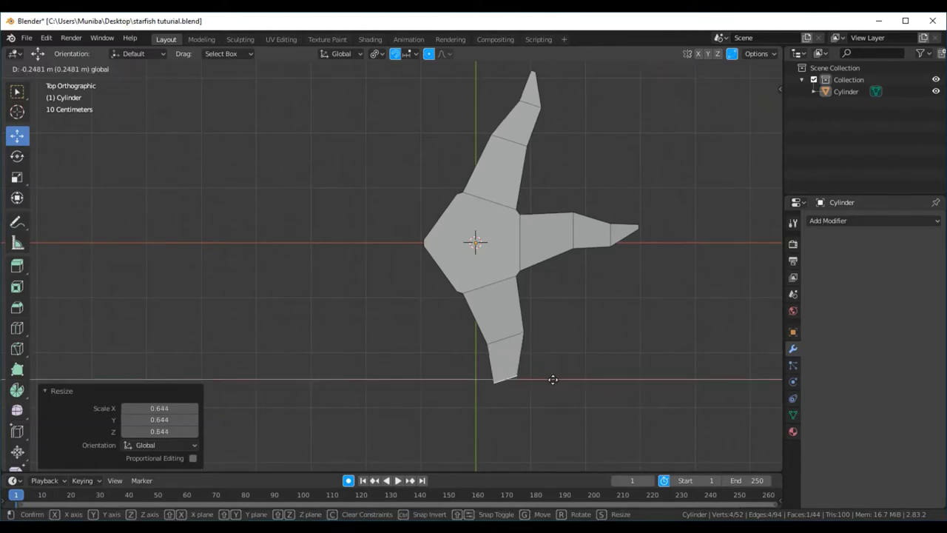
{"action": "left_click", "coordinate": [553, 379]}
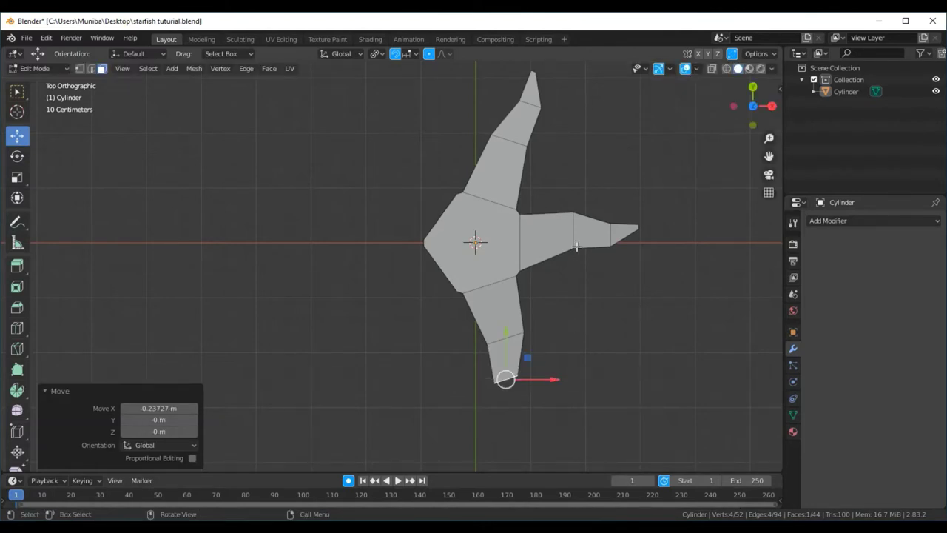
Step: Extrude a final bottom-arm segment shrunk to a point, with the tip angled slightly right
{"action": "key", "text": "e"}
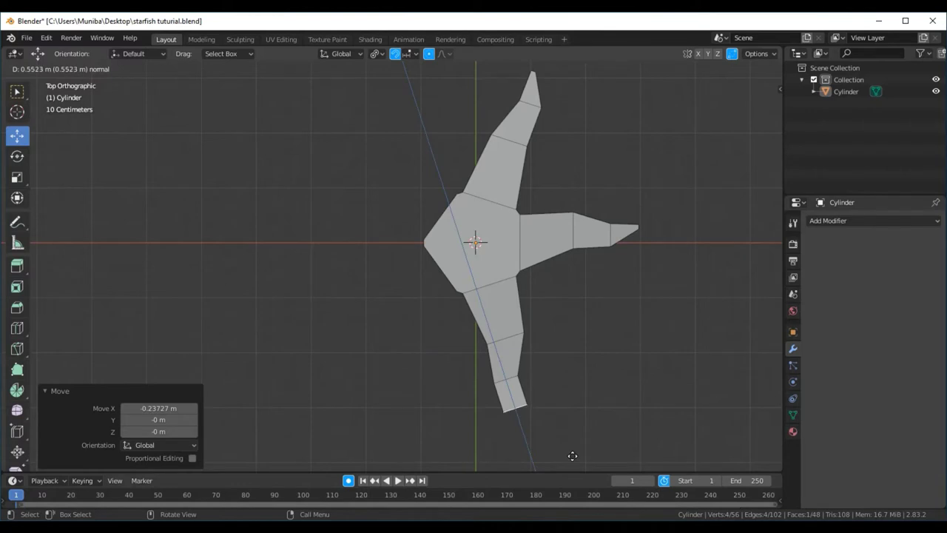
{"action": "left_click", "coordinate": [572, 457]}
{"action": "key", "text": "s"}
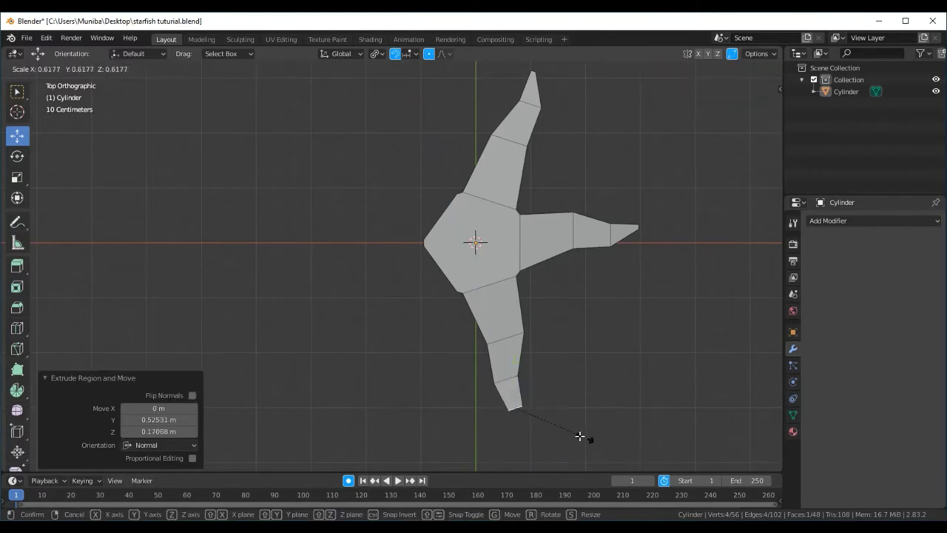
{"action": "left_click", "coordinate": [545, 417]}
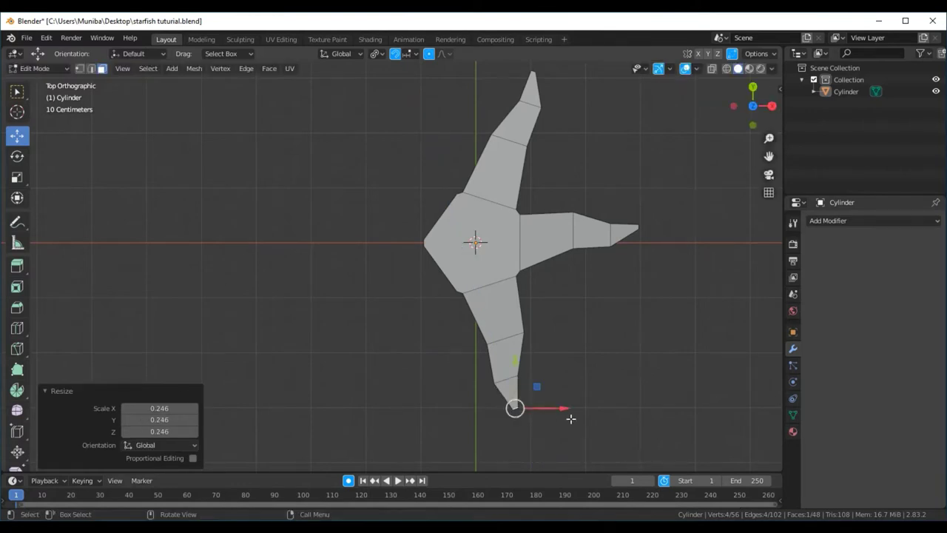
{"action": "left_click_drag", "start_coordinate": [565, 409], "coordinate": [584, 392]}
{"action": "middle_click_drag", "start_coordinate": [585, 375], "coordinate": [684, 266]}
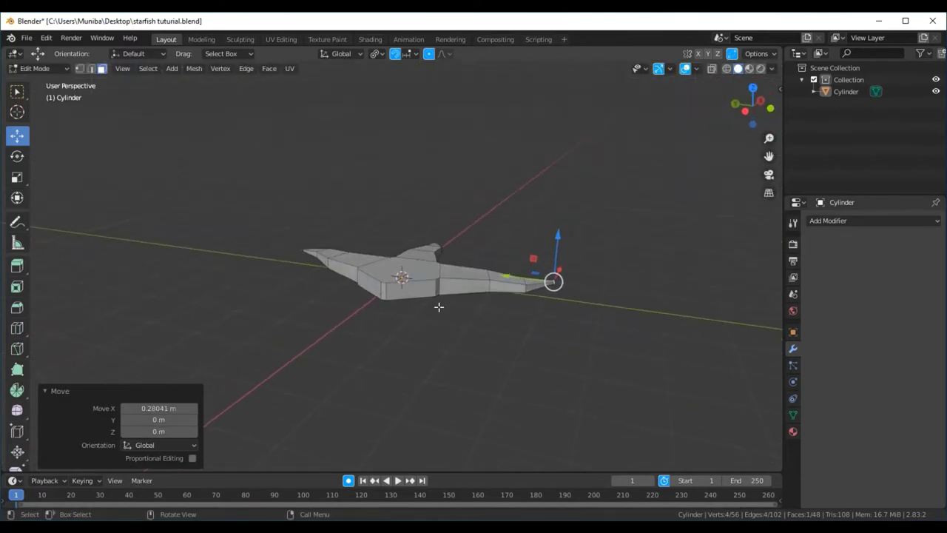
Step: Select the front face of the pentagonal body, then check the Select and View menus
{"action": "left_click", "coordinate": [420, 289]}
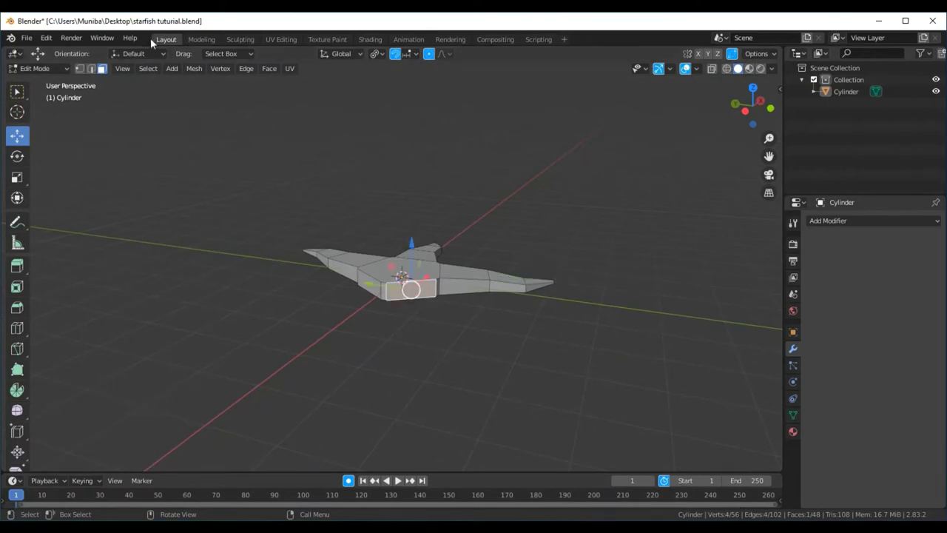
{"action": "left_click", "coordinate": [148, 68]}
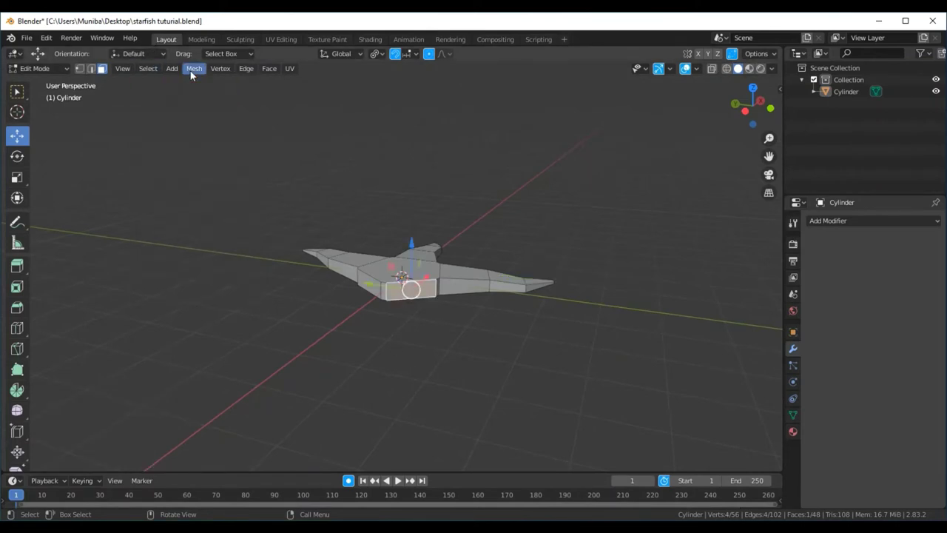
{"action": "left_click", "coordinate": [131, 72]}
{"action": "mouse_move", "coordinate": [144, 204]}
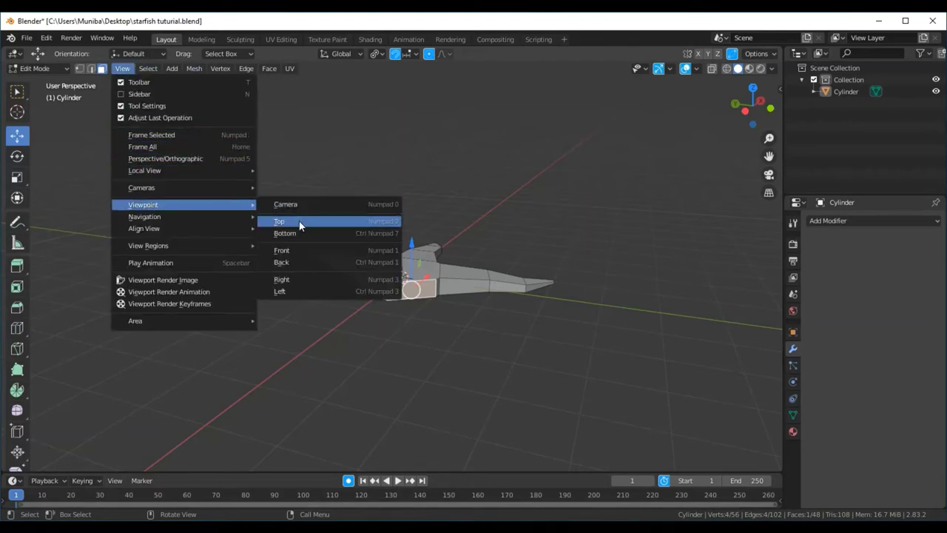
Step: From the top view, extrude the left body face into a section scaled to 0.646, shifted up
{"action": "left_click", "coordinate": [299, 222]}
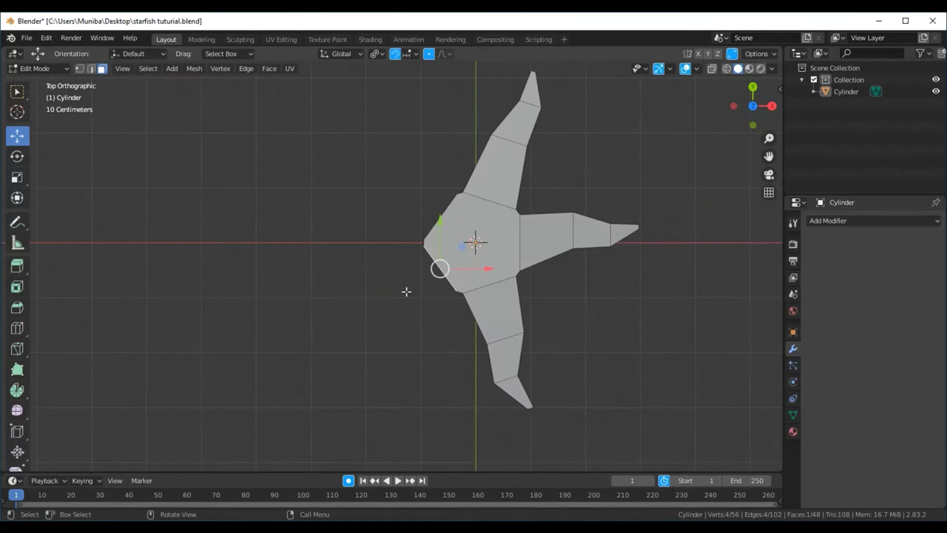
{"action": "key", "text": "e"}
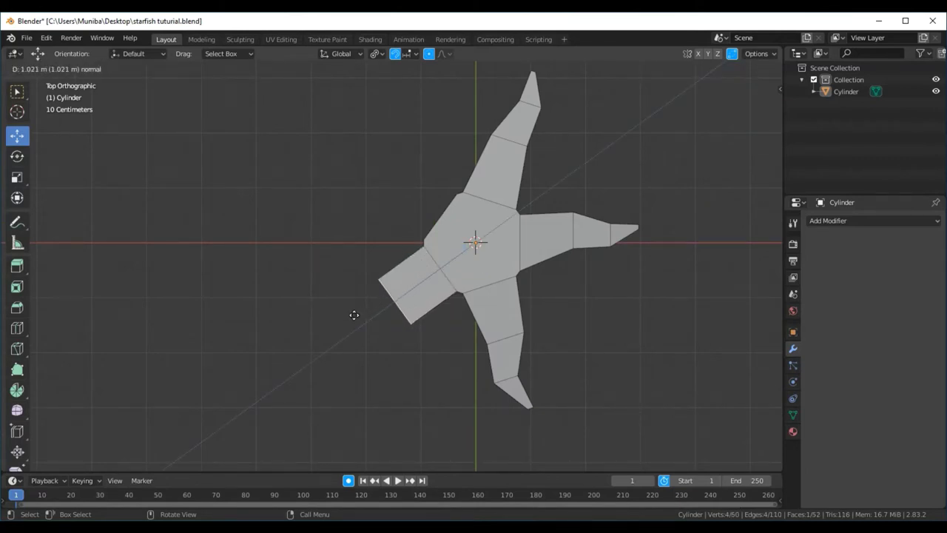
{"action": "left_click", "coordinate": [354, 315]}
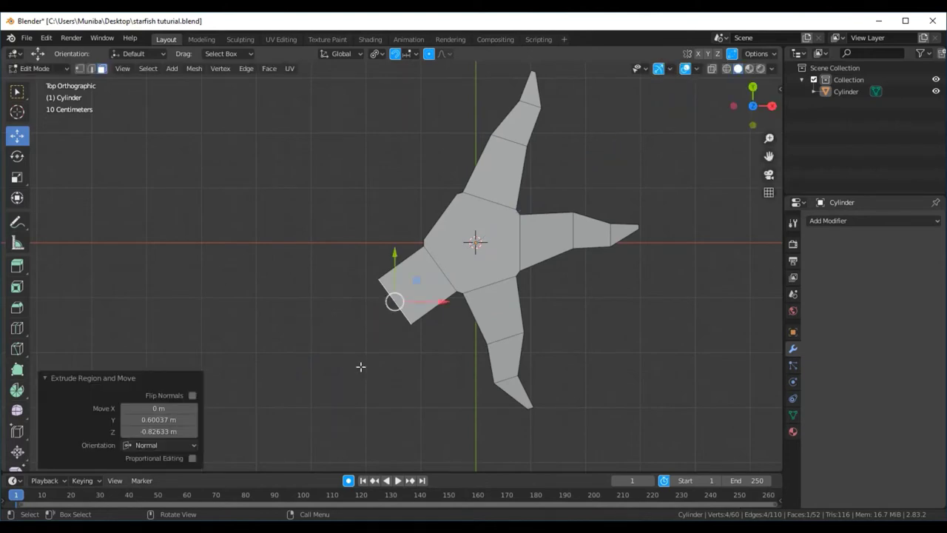
{"action": "key", "text": "s"}
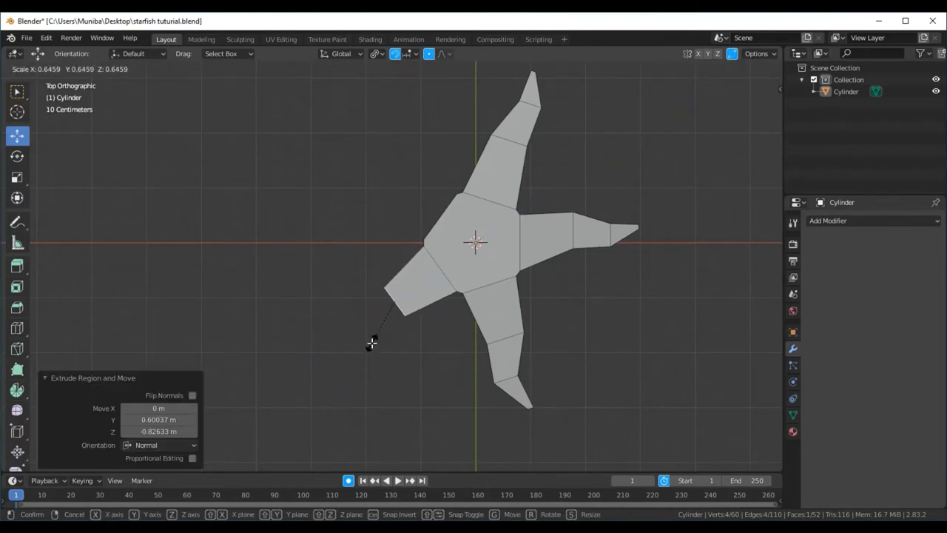
{"action": "left_click", "coordinate": [371, 342]}
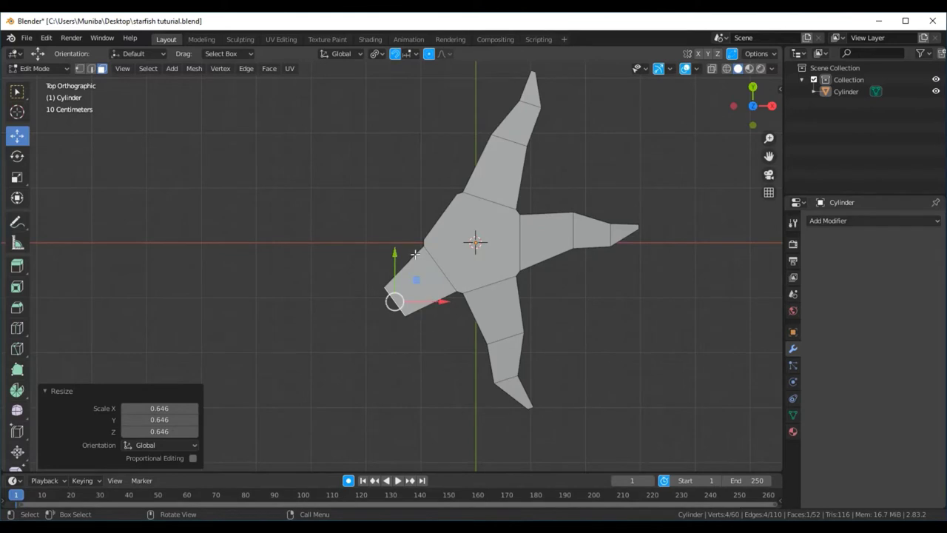
{"action": "left_click_drag", "start_coordinate": [395, 255], "coordinate": [394, 245]}
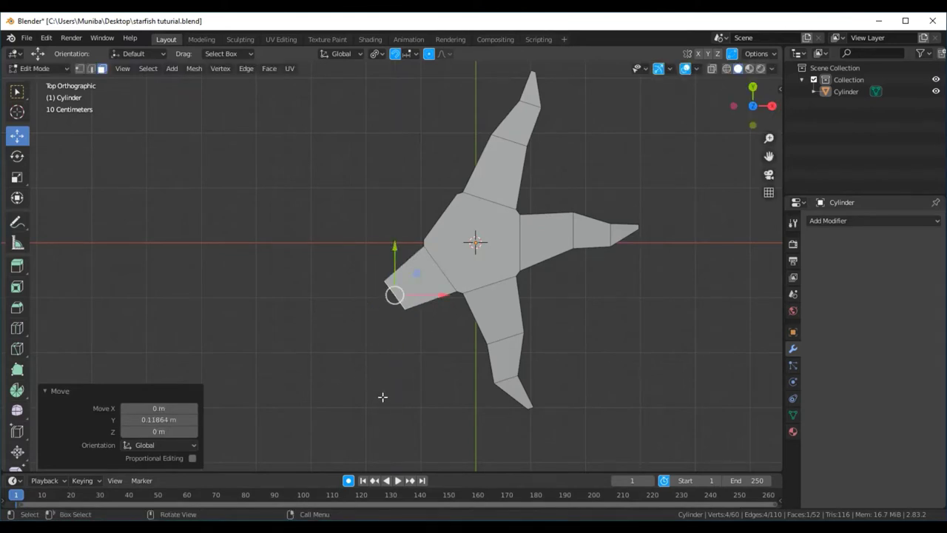
Step: Extrude a second arm section, scale its end to 0.777, slide it down, then shrink to 0.893
{"action": "key", "text": "e"}
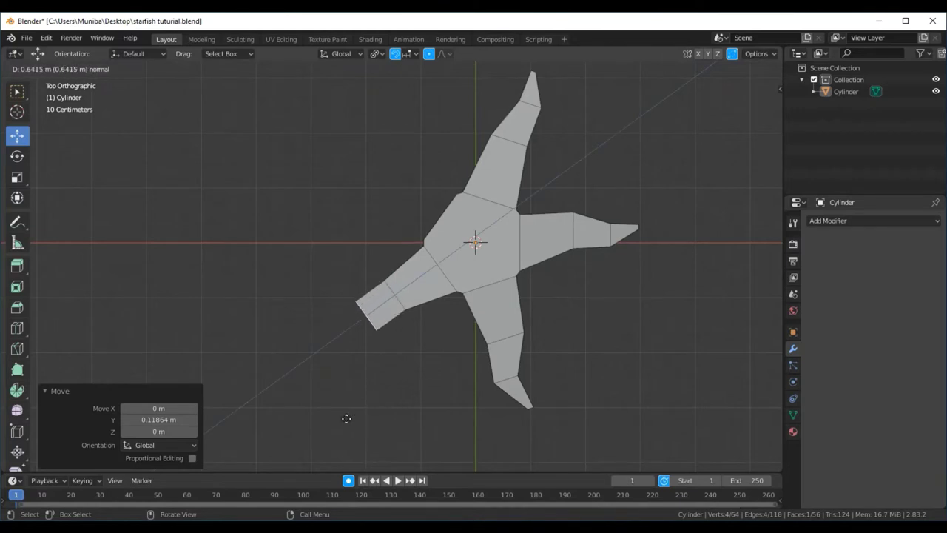
{"action": "left_click", "coordinate": [346, 419]}
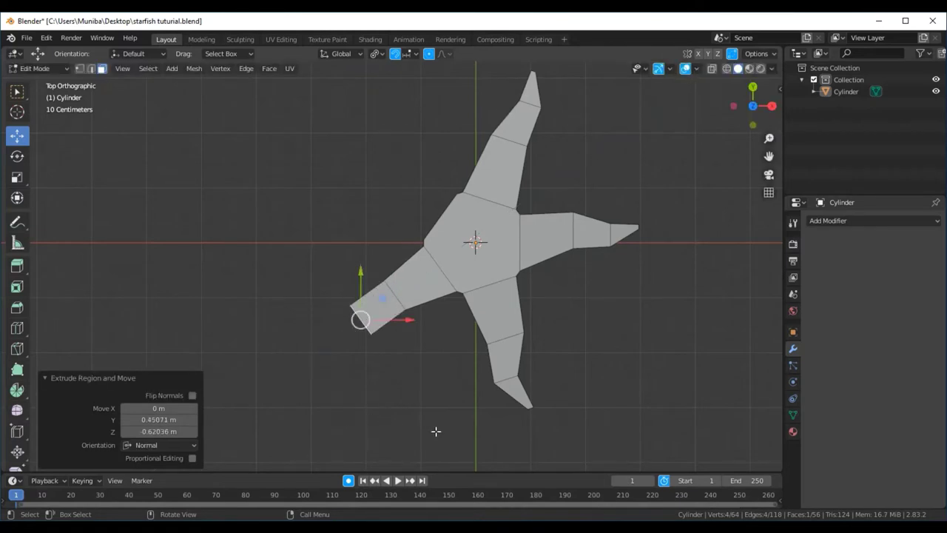
{"action": "key", "text": "s"}
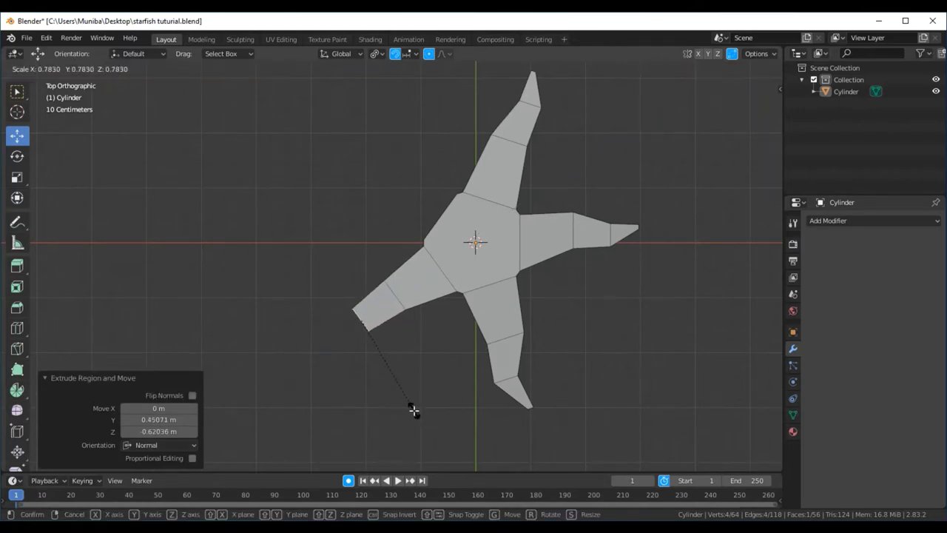
{"action": "left_click", "coordinate": [412, 410]}
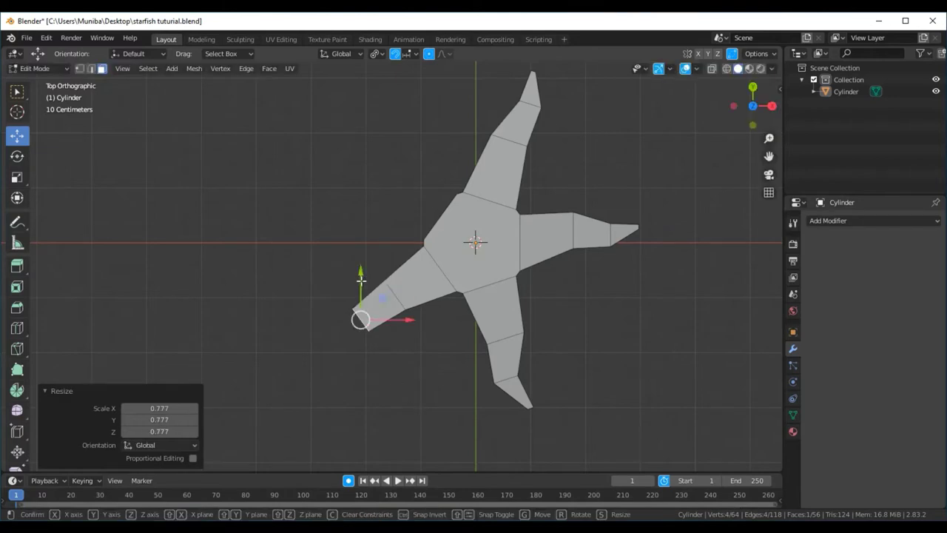
{"action": "left_click_drag", "start_coordinate": [359, 277], "coordinate": [365, 289]}
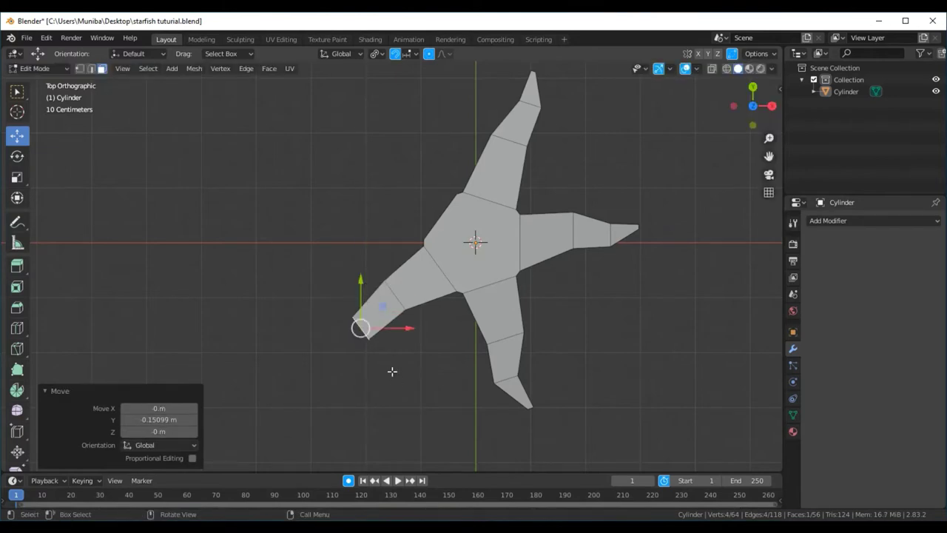
{"action": "key", "text": "s"}
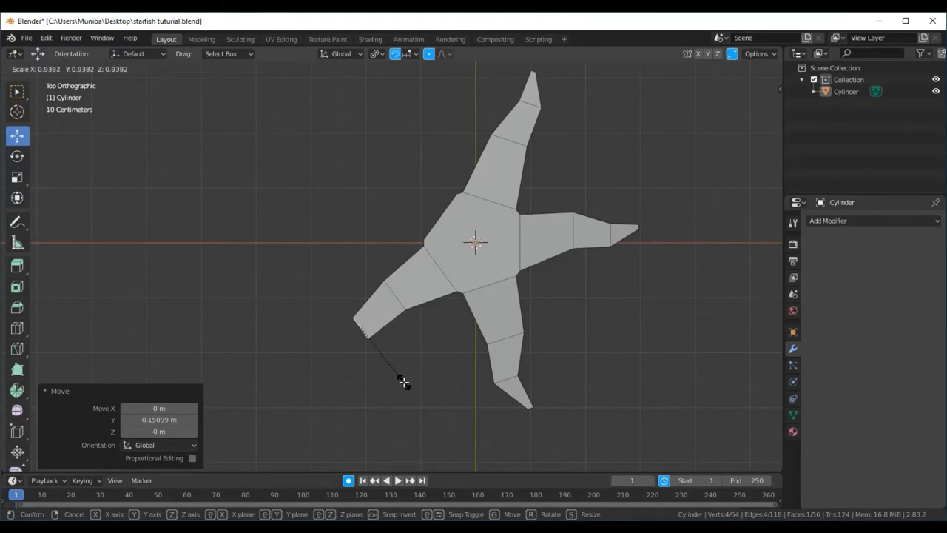
{"action": "left_click", "coordinate": [403, 380]}
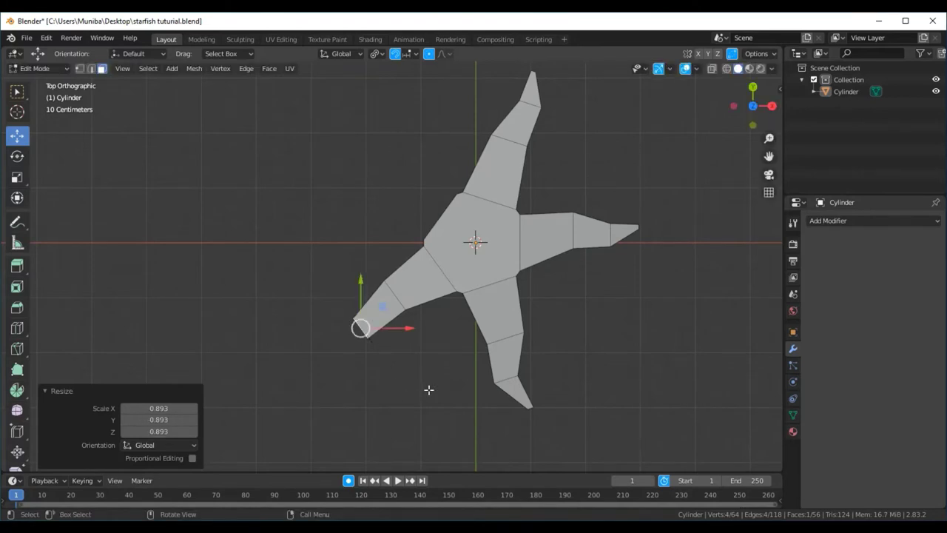
Step: Extrude a final tip section narrowed to 0.240 and reposition the tip along Y
{"action": "key", "text": "e"}
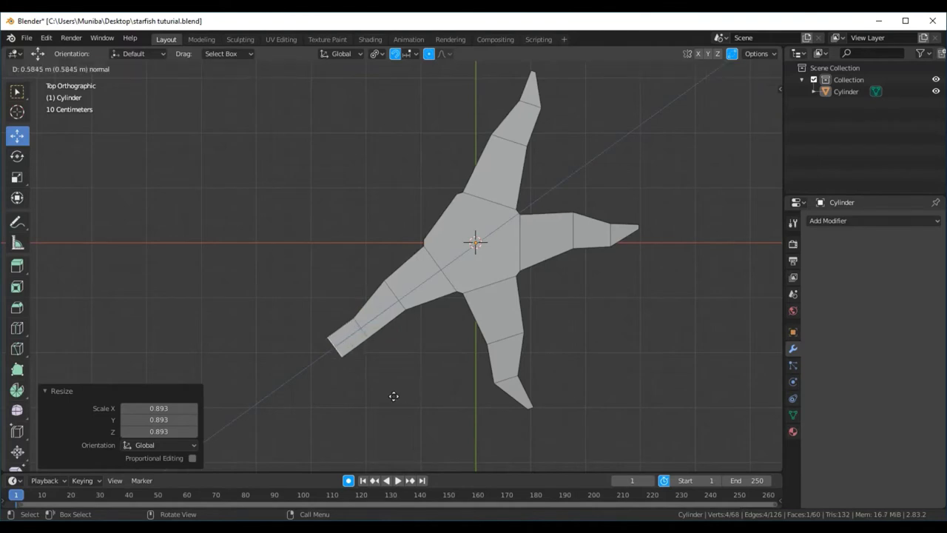
{"action": "left_click", "coordinate": [394, 406]}
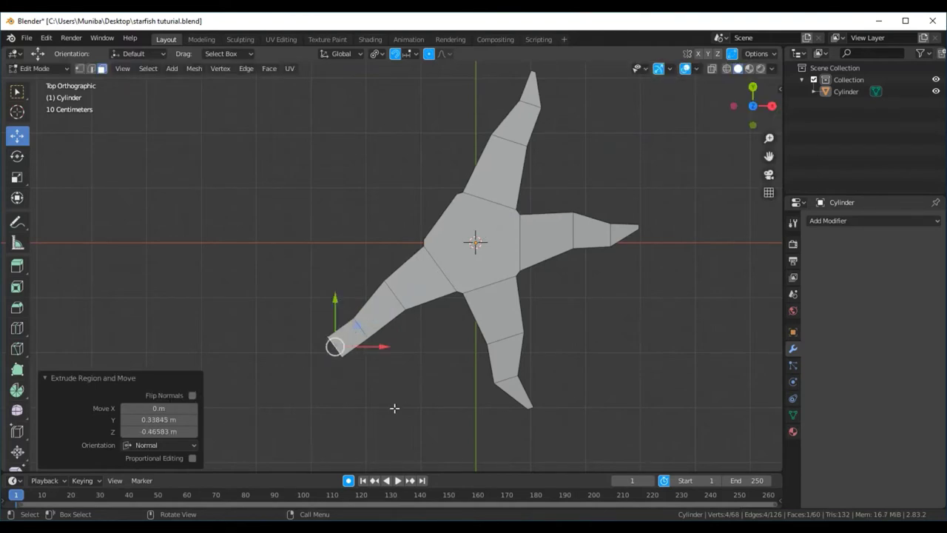
{"action": "key", "text": "s"}
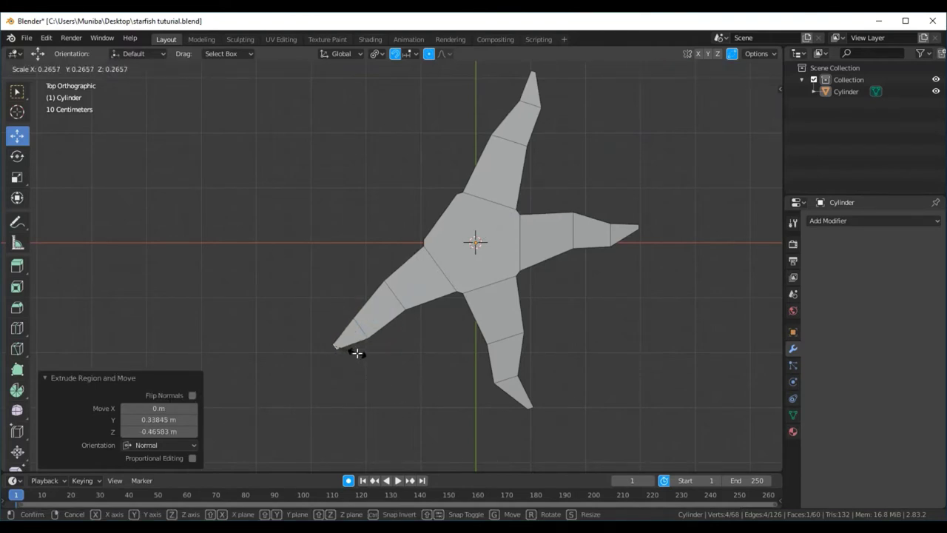
{"action": "left_click", "coordinate": [334, 345]}
{"action": "key", "text": "g"}
{"action": "key", "text": "y"}
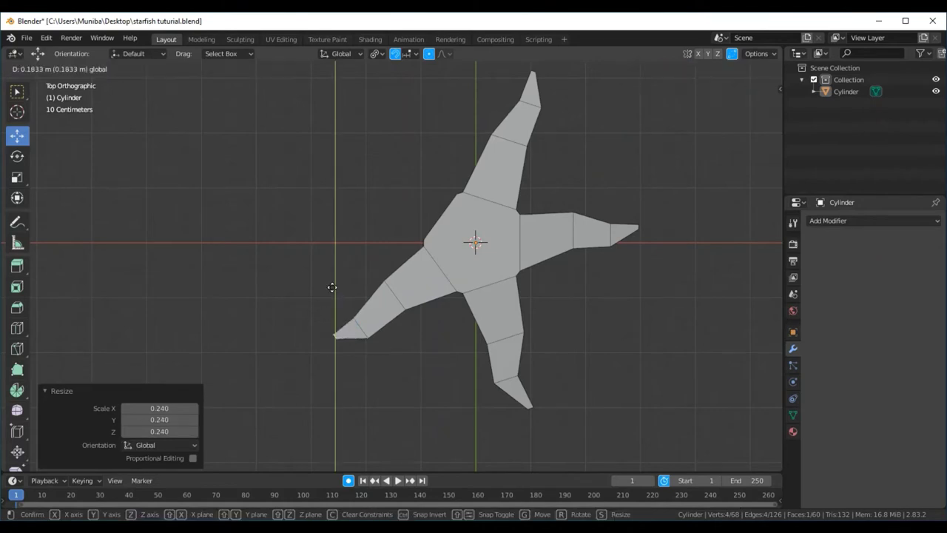
{"action": "left_click", "coordinate": [332, 284]}
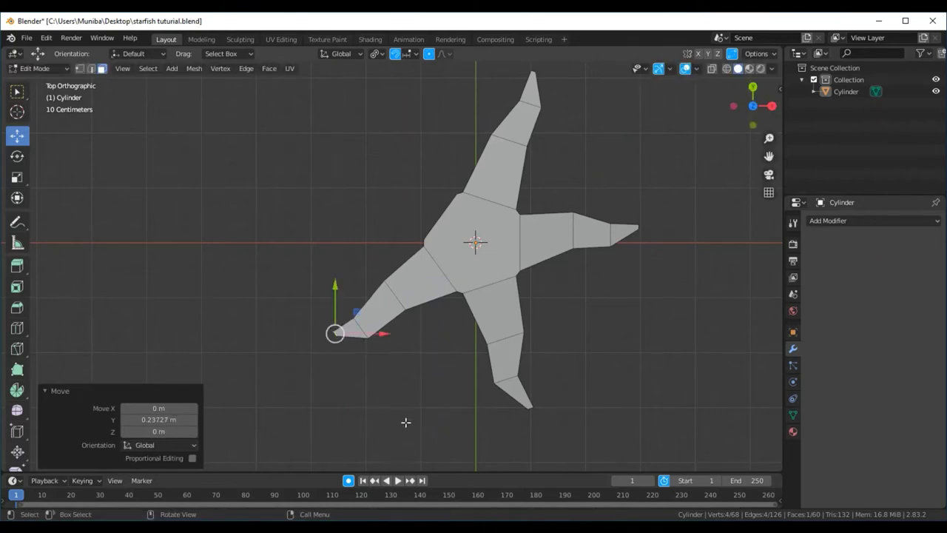
{"action": "mouse_move", "coordinate": [406, 421]}
{"action": "middle_mouse_down"}
{"action": "mouse_move", "coordinate": [525, 331]}
{"action": "mouse_move", "coordinate": [581, 361]}
{"action": "mouse_move", "coordinate": [581, 401]}
{"action": "mouse_move", "coordinate": [569, 344]}
{"action": "mouse_move", "coordinate": [576, 327]}
{"action": "middle_mouse_up"}
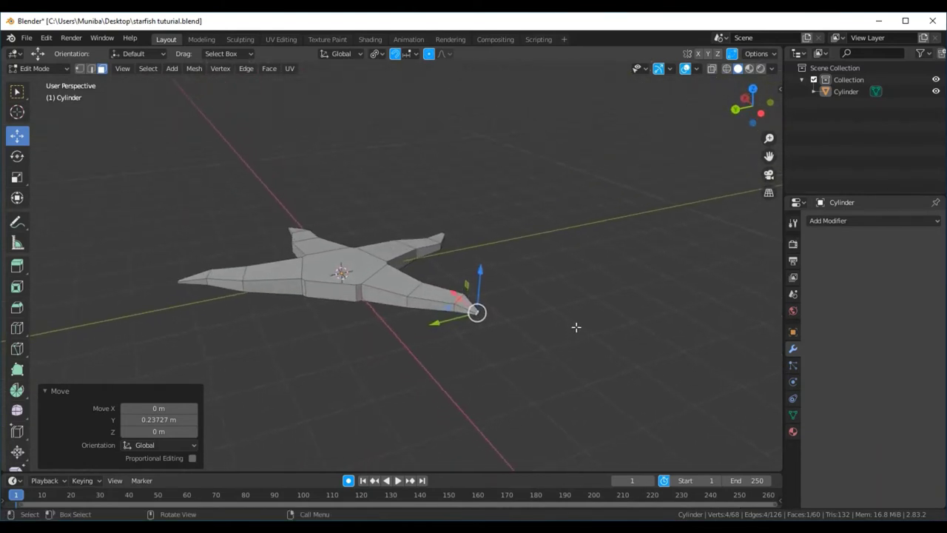
Step: Select the body's upper-left side face and switch to the top orthographic view
{"action": "left_click", "coordinate": [334, 292]}
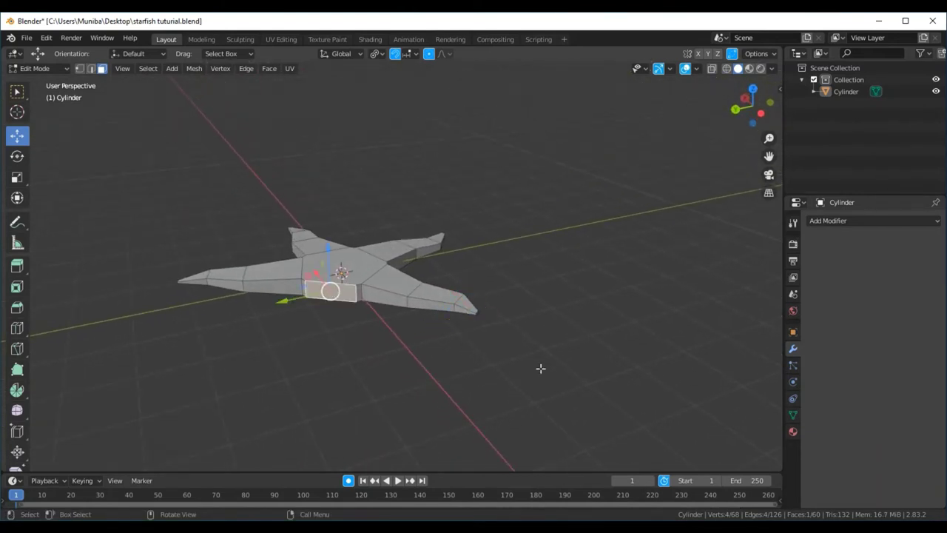
{"action": "mouse_move", "coordinate": [545, 365]}
{"action": "middle_mouse_down"}
{"action": "mouse_move", "coordinate": [505, 427]}
{"action": "mouse_move", "coordinate": [412, 332]}
{"action": "middle_mouse_up"}
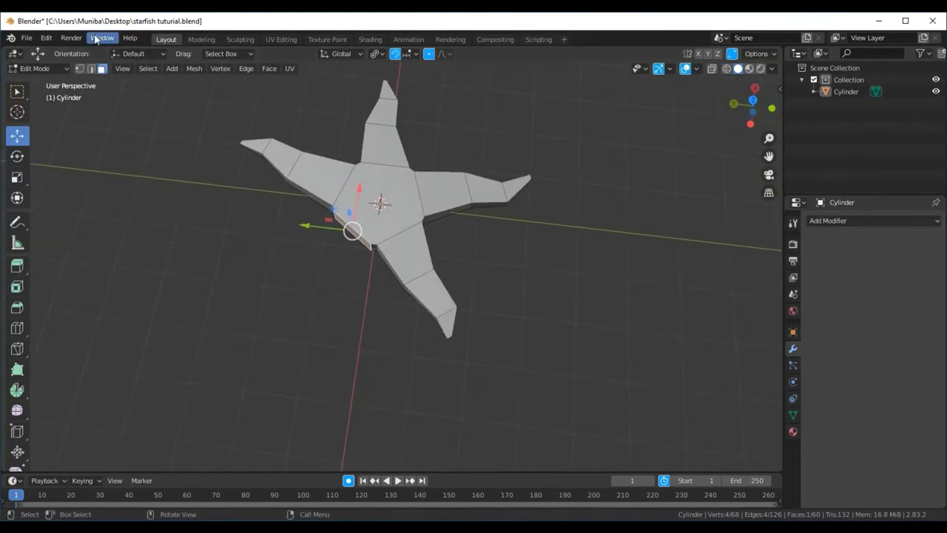
{"action": "left_click", "coordinate": [122, 69]}
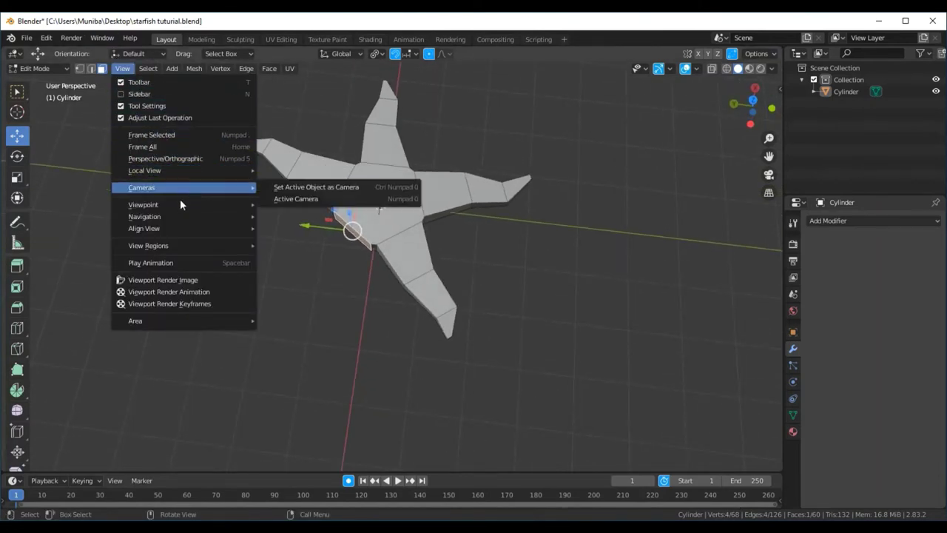
{"action": "mouse_move", "coordinate": [144, 204]}
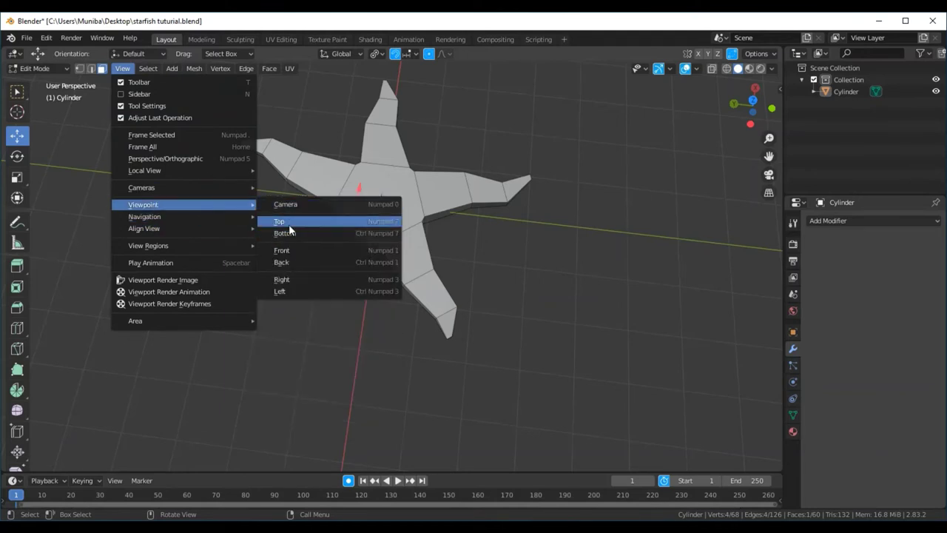
{"action": "left_click", "coordinate": [289, 227]}
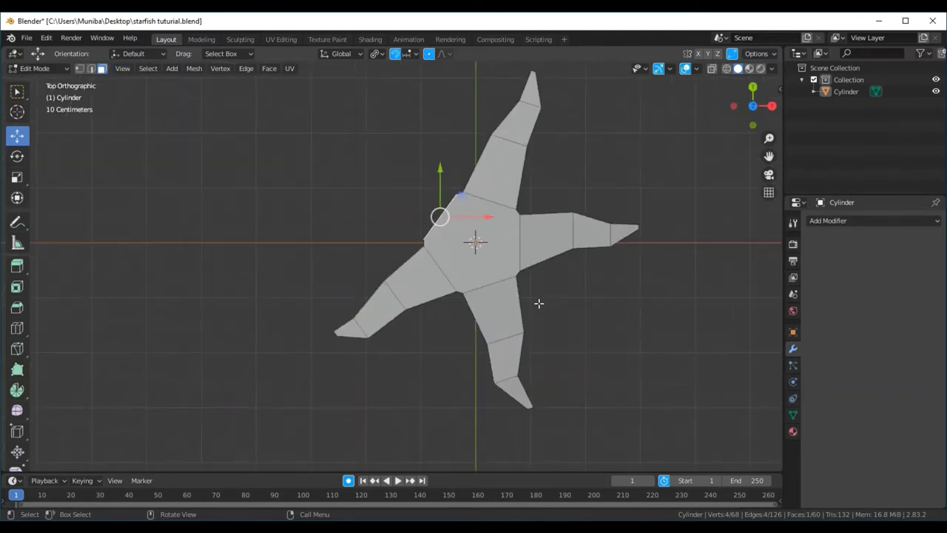
Step: Extrude the fifth arm's first section, scale its end to 0.688, and shift it along X and Y
{"action": "key", "text": "e"}
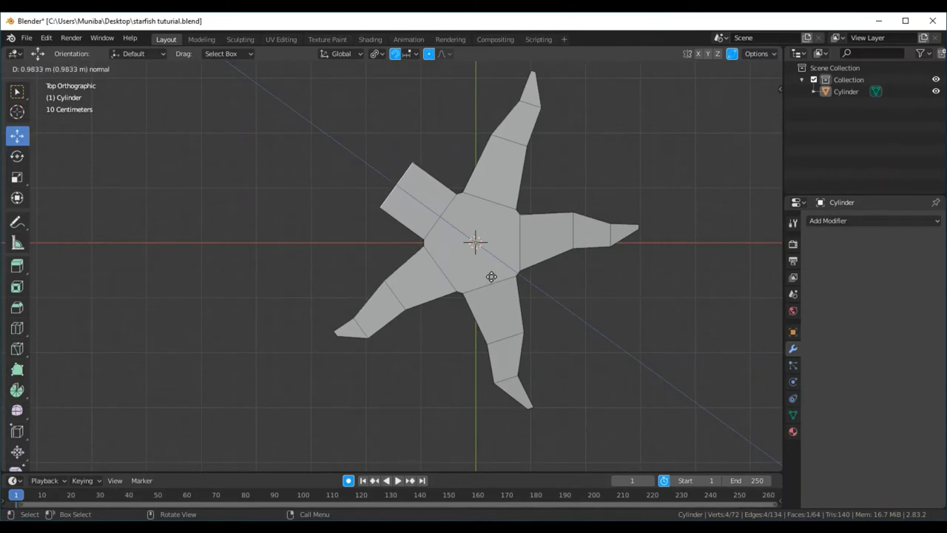
{"action": "left_click", "coordinate": [492, 276]}
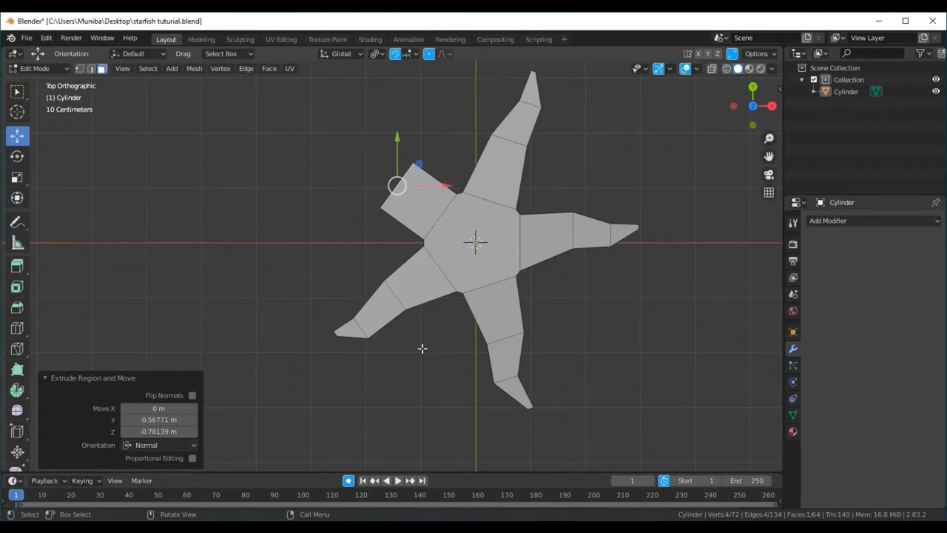
{"action": "key", "text": "s"}
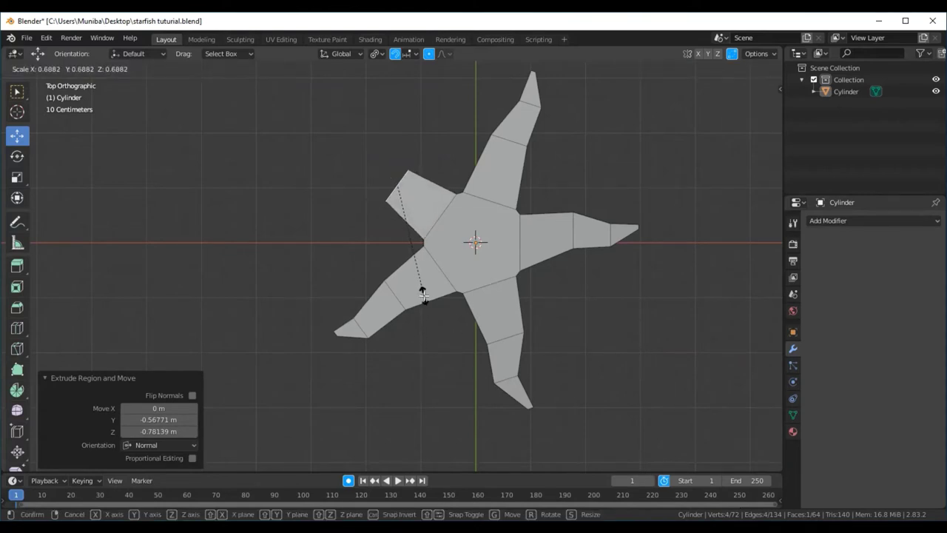
{"action": "left_click", "coordinate": [423, 294]}
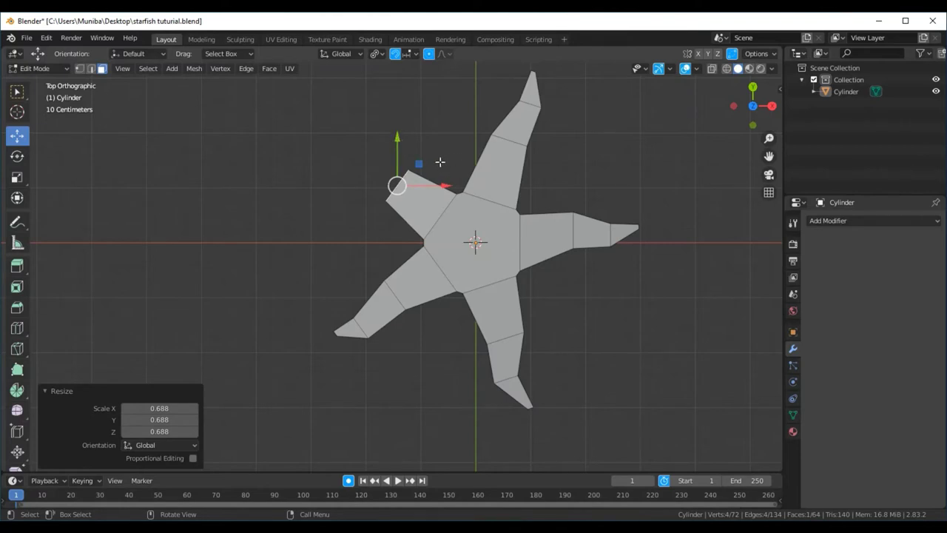
{"action": "left_click_drag", "start_coordinate": [445, 187], "coordinate": [448, 183]}
{"action": "mouse_move", "coordinate": [448, 183]}
{"action": "middle_mouse_down"}
{"action": "mouse_move", "coordinate": [466, 199]}
{"action": "mouse_move", "coordinate": [449, 185]}
{"action": "middle_mouse_up"}
{"action": "key", "text": "g"}
{"action": "key", "text": "y"}
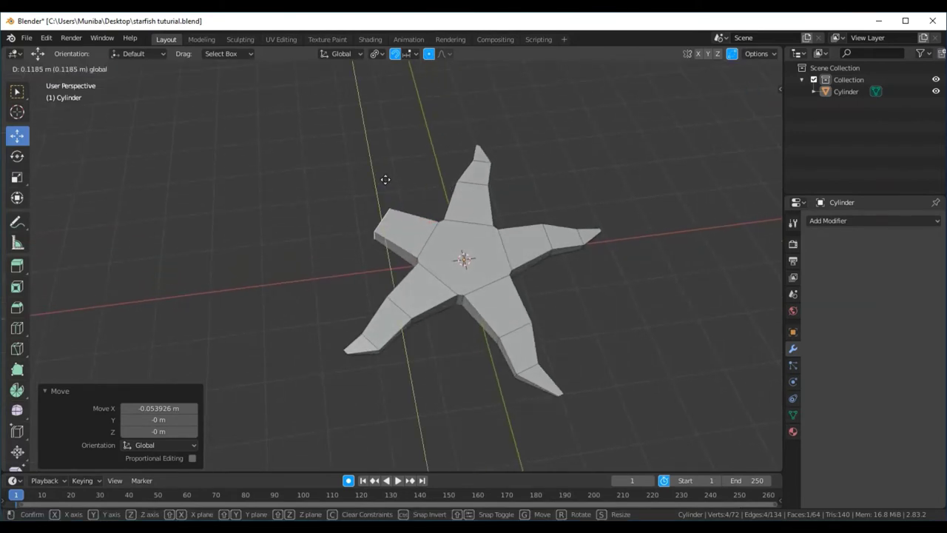
{"action": "left_click", "coordinate": [392, 172]}
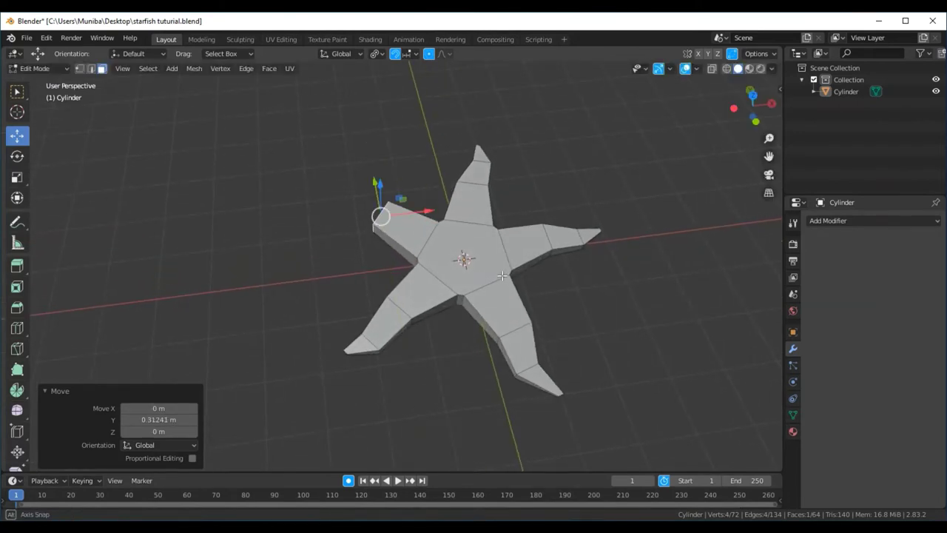
{"action": "middle_click_drag", "start_coordinate": [392, 172], "coordinate": [488, 319]}
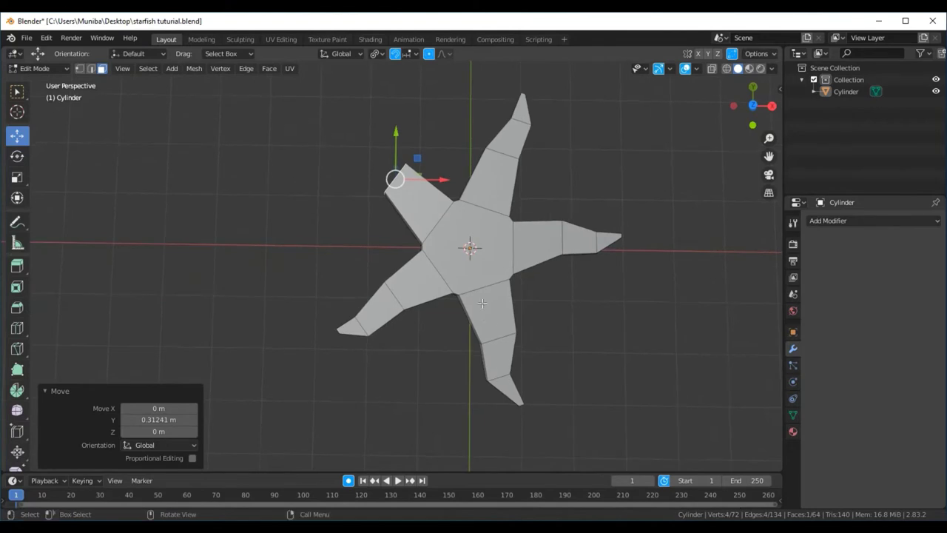
{"action": "left_click_drag", "start_coordinate": [450, 176], "coordinate": [451, 179]}
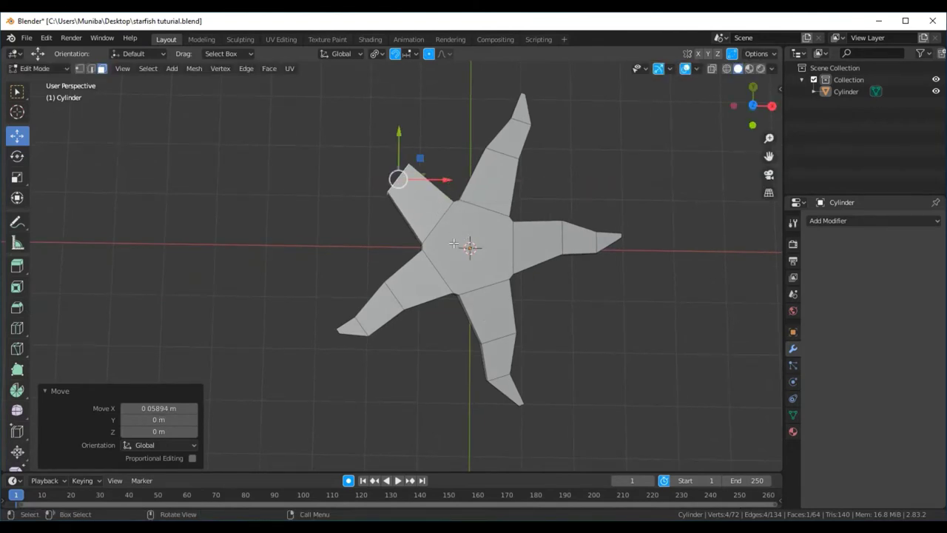
Step: Extrude another fifth-arm section, shrink its tip to about 0.64, and push the tip down
{"action": "key", "text": "e"}
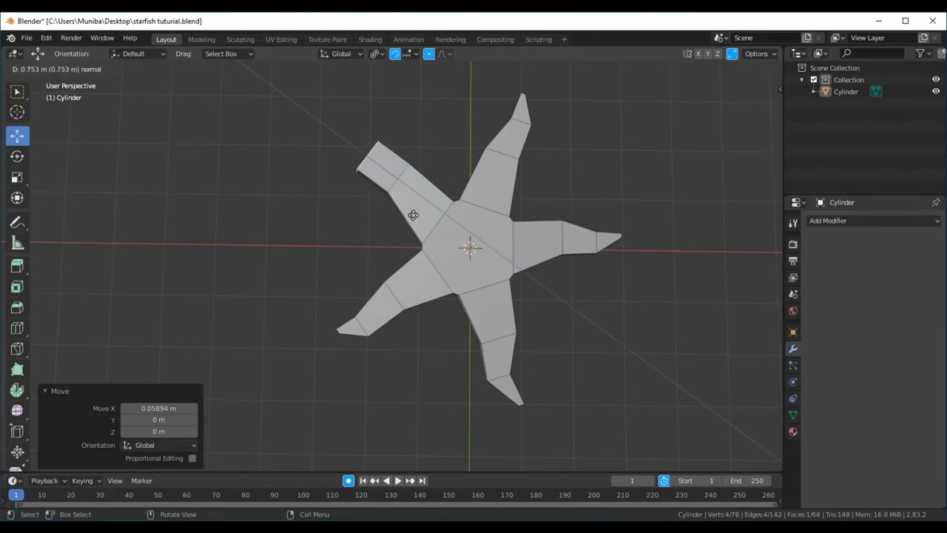
{"action": "left_click", "coordinate": [412, 214]}
{"action": "key", "text": "s"}
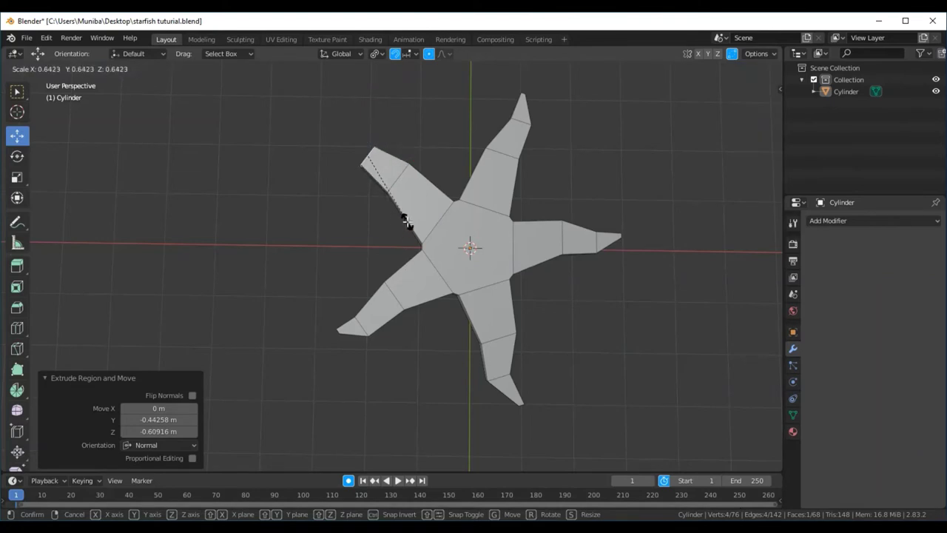
{"action": "left_click", "coordinate": [406, 222]}
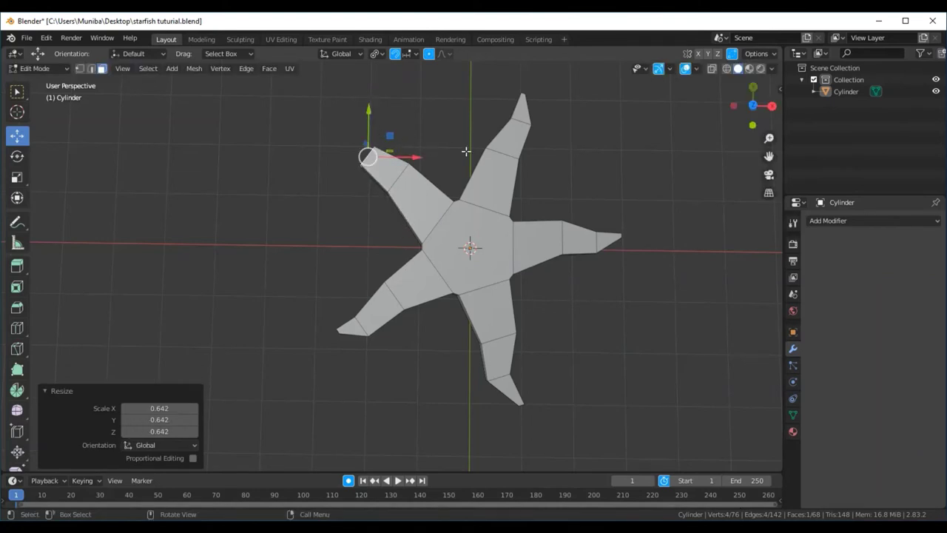
{"action": "mouse_move", "coordinate": [420, 110]}
{"action": "middle_mouse_down"}
{"action": "mouse_move", "coordinate": [412, 167]}
{"action": "mouse_move", "coordinate": [398, 180]}
{"action": "middle_mouse_up"}
{"action": "left_click_drag", "start_coordinate": [404, 111], "coordinate": [398, 120]}
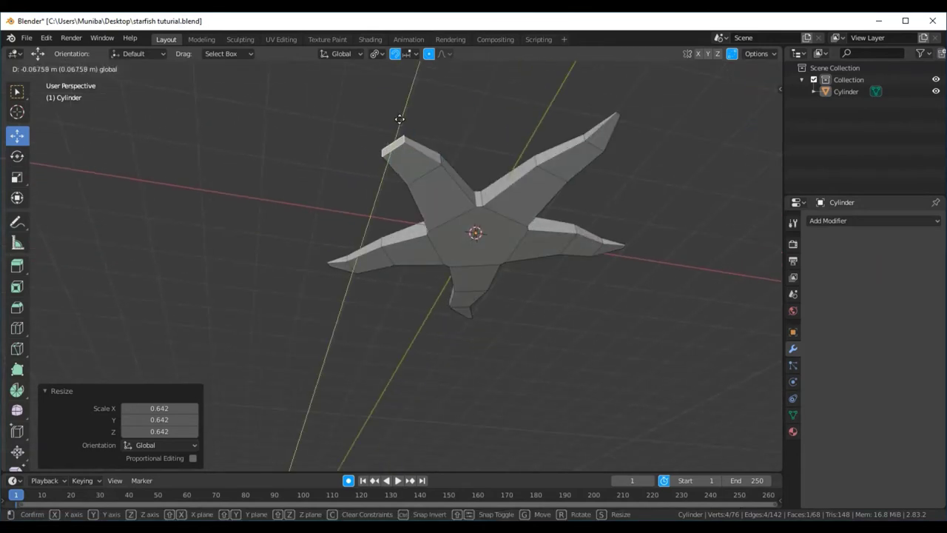
Step: Finish the arm tip move and slide an arm-tip vertex along Y
{"action": "left_click", "coordinate": [410, 122]}
{"action": "mouse_move", "coordinate": [411, 121]}
{"action": "middle_mouse_down"}
{"action": "mouse_move", "coordinate": [457, 135]}
{"action": "mouse_move", "coordinate": [497, 80]}
{"action": "mouse_move", "coordinate": [431, 254]}
{"action": "mouse_move", "coordinate": [526, 240]}
{"action": "mouse_move", "coordinate": [560, 222]}
{"action": "middle_mouse_up"}
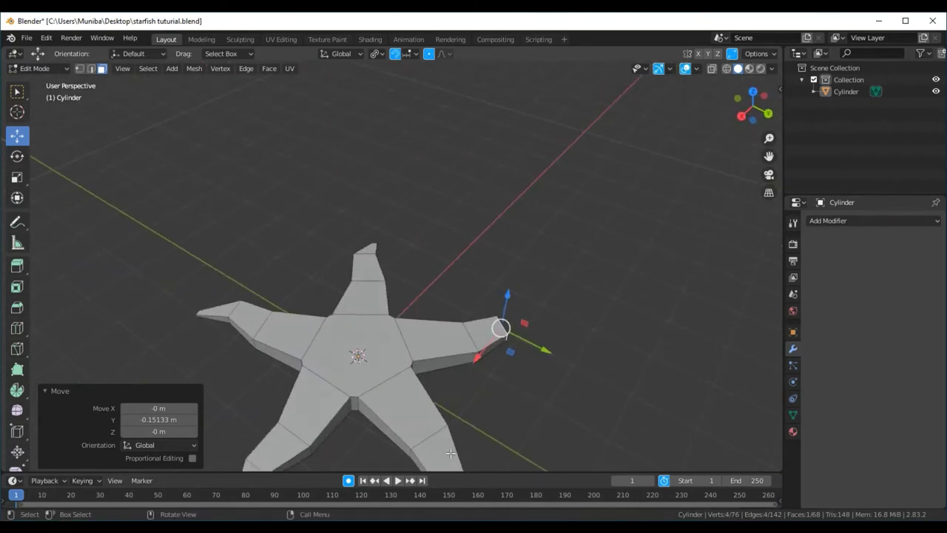
{"action": "mouse_move", "coordinate": [418, 419]}
{"action": "middle_mouse_down"}
{"action": "mouse_move", "coordinate": [426, 345]}
{"action": "mouse_move", "coordinate": [436, 342]}
{"action": "middle_mouse_up"}
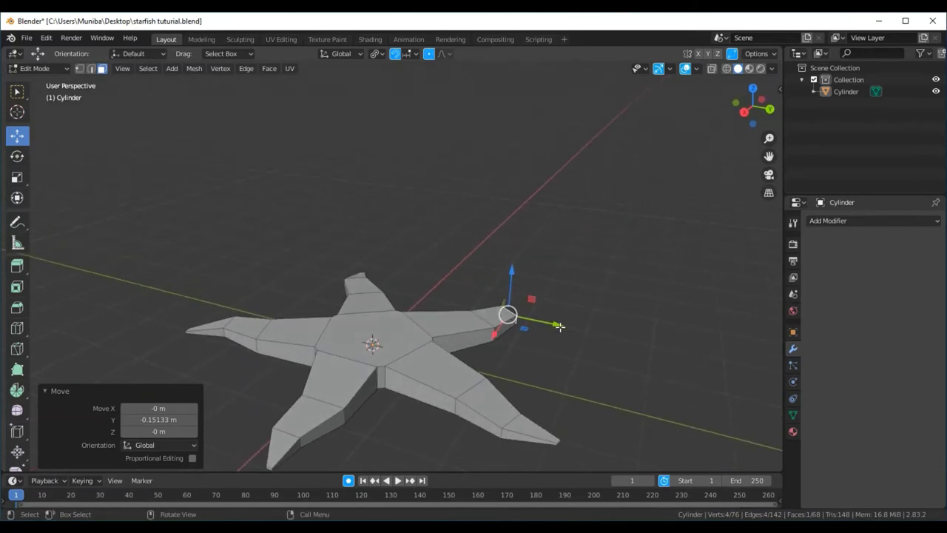
{"action": "left_click_drag", "start_coordinate": [557, 322], "coordinate": [550, 319]}
{"action": "mouse_move", "coordinate": [574, 370]}
{"action": "middle_mouse_down"}
{"action": "mouse_move", "coordinate": [488, 419]}
{"action": "mouse_move", "coordinate": [446, 361]}
{"action": "mouse_move", "coordinate": [438, 325]}
{"action": "mouse_move", "coordinate": [439, 343]}
{"action": "mouse_move", "coordinate": [469, 343]}
{"action": "mouse_move", "coordinate": [514, 368]}
{"action": "mouse_move", "coordinate": [511, 332]}
{"action": "mouse_move", "coordinate": [505, 366]}
{"action": "mouse_move", "coordinate": [517, 434]}
{"action": "middle_mouse_up"}
Step: Extrude the lower-right arm's tip into a final segment tapered to 0.132
{"action": "key", "text": "e"}
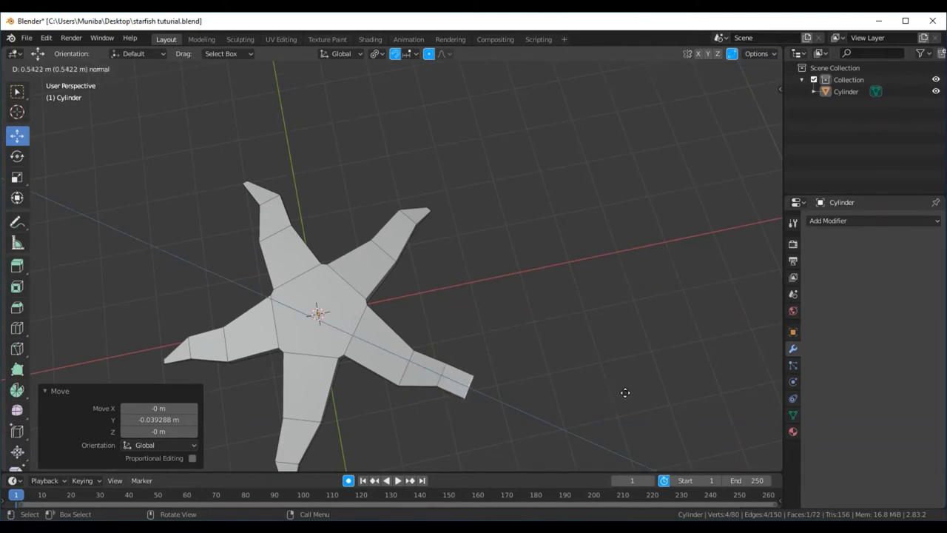
{"action": "left_click", "coordinate": [625, 392]}
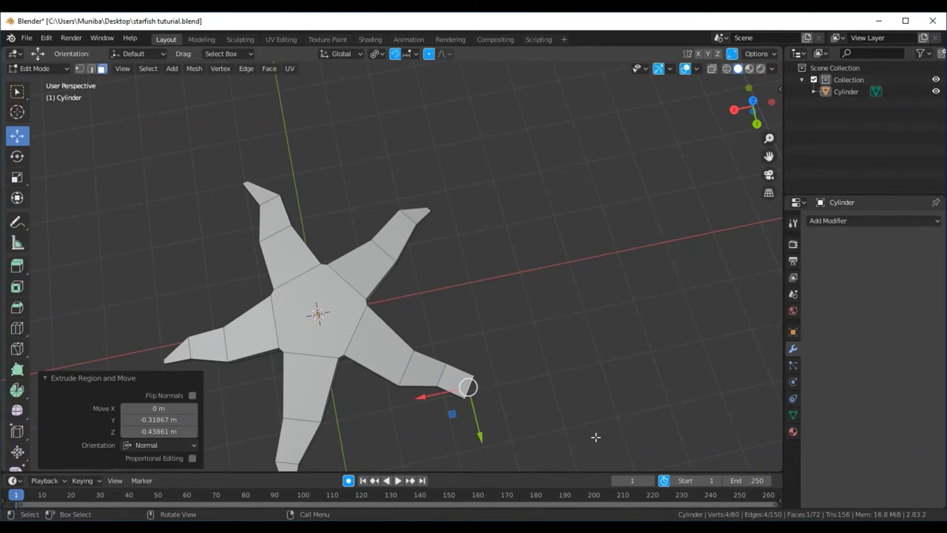
{"action": "key", "text": "s"}
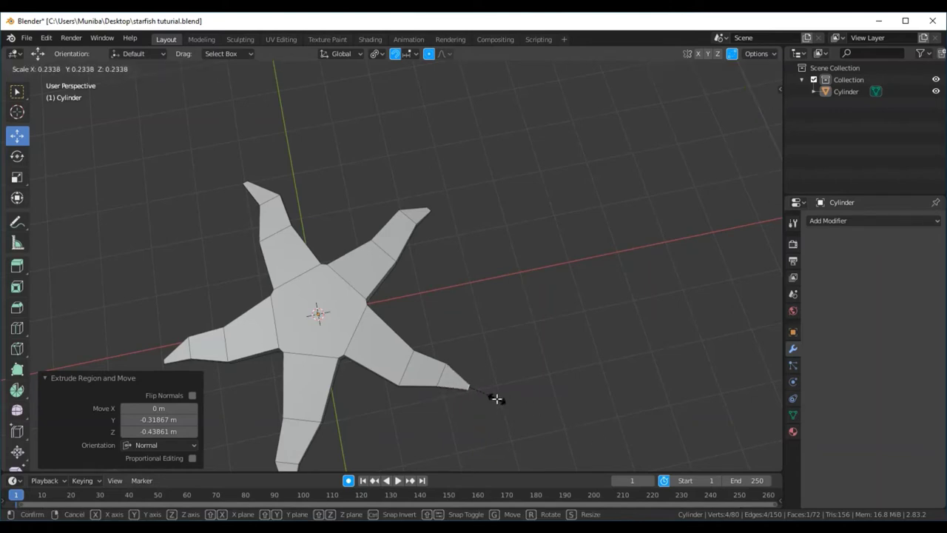
{"action": "left_click", "coordinate": [485, 393]}
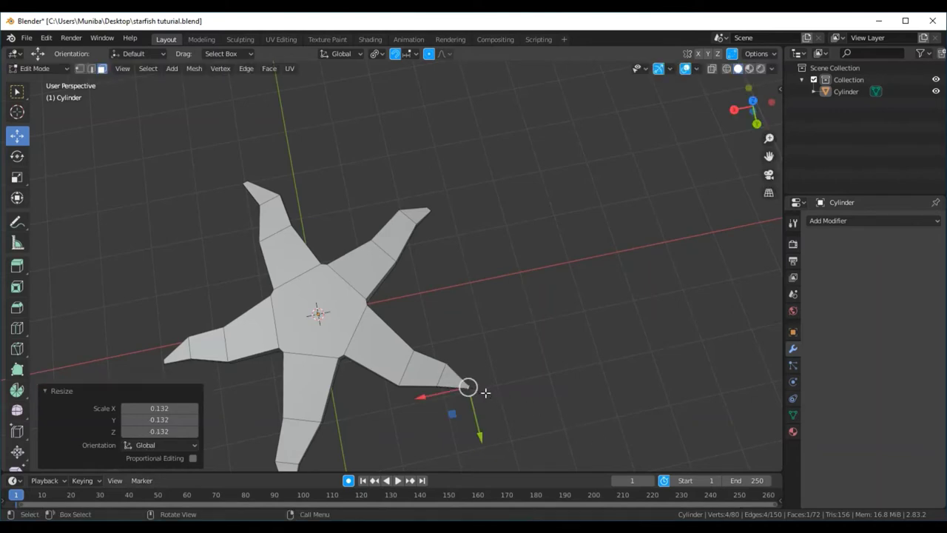
{"action": "mouse_move", "coordinate": [512, 411]}
{"action": "middle_mouse_down"}
{"action": "mouse_move", "coordinate": [511, 383]}
{"action": "mouse_move", "coordinate": [532, 327]}
{"action": "mouse_move", "coordinate": [500, 375]}
{"action": "middle_mouse_up"}
Step: Clear the selection, zoom in, and pick the body's central pentagon face for an inset
{"action": "left_click", "coordinate": [437, 438]}
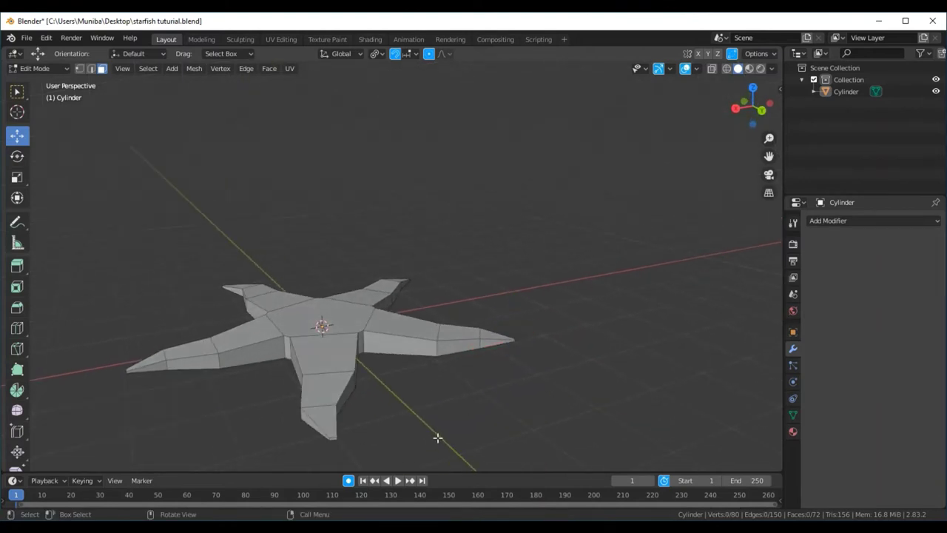
{"action": "mouse_move", "coordinate": [490, 410]}
{"action": "middle_mouse_down"}
{"action": "mouse_move", "coordinate": [486, 437]}
{"action": "mouse_move", "coordinate": [469, 70]}
{"action": "mouse_move", "coordinate": [412, 463]}
{"action": "mouse_move", "coordinate": [437, 333]}
{"action": "mouse_move", "coordinate": [442, 161]}
{"action": "mouse_move", "coordinate": [464, 196]}
{"action": "mouse_move", "coordinate": [510, 173]}
{"action": "mouse_move", "coordinate": [528, 112]}
{"action": "mouse_move", "coordinate": [508, 149]}
{"action": "middle_mouse_up"}
{"action": "mouse_move", "coordinate": [493, 185]}
{"action": "middle_mouse_down"}
{"action": "mouse_move", "coordinate": [490, 258]}
{"action": "mouse_move", "coordinate": [434, 260]}
{"action": "mouse_move", "coordinate": [382, 165]}
{"action": "mouse_move", "coordinate": [362, 200]}
{"action": "mouse_move", "coordinate": [374, 220]}
{"action": "mouse_move", "coordinate": [406, 228]}
{"action": "mouse_move", "coordinate": [416, 296]}
{"action": "middle_mouse_up"}
{"action": "scroll", "coordinate": [416, 296], "scroll_direction": "up", "scroll_amount": 1}
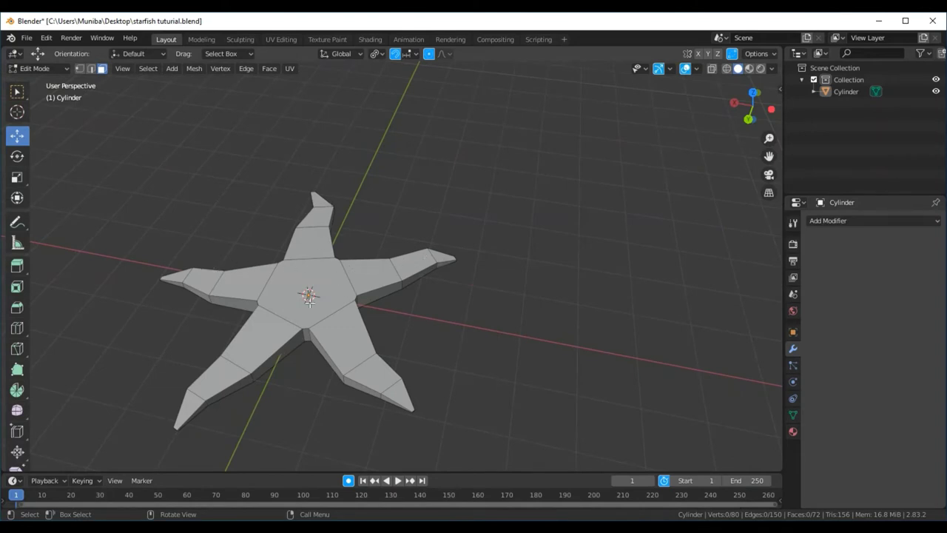
{"action": "mouse_move", "coordinate": [389, 338]}
{"action": "middle_mouse_down"}
{"action": "mouse_move", "coordinate": [387, 313]}
{"action": "mouse_move", "coordinate": [414, 298]}
{"action": "mouse_move", "coordinate": [439, 325]}
{"action": "mouse_move", "coordinate": [341, 327]}
{"action": "middle_mouse_up"}
{"action": "left_click", "coordinate": [328, 320]}
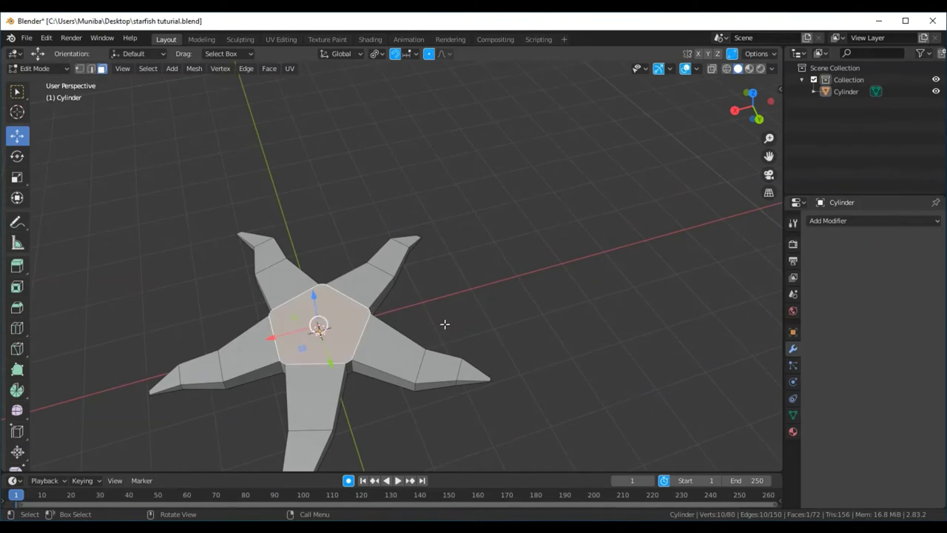
{"action": "scroll", "coordinate": [442, 323], "scroll_direction": "down", "scroll_amount": 1}
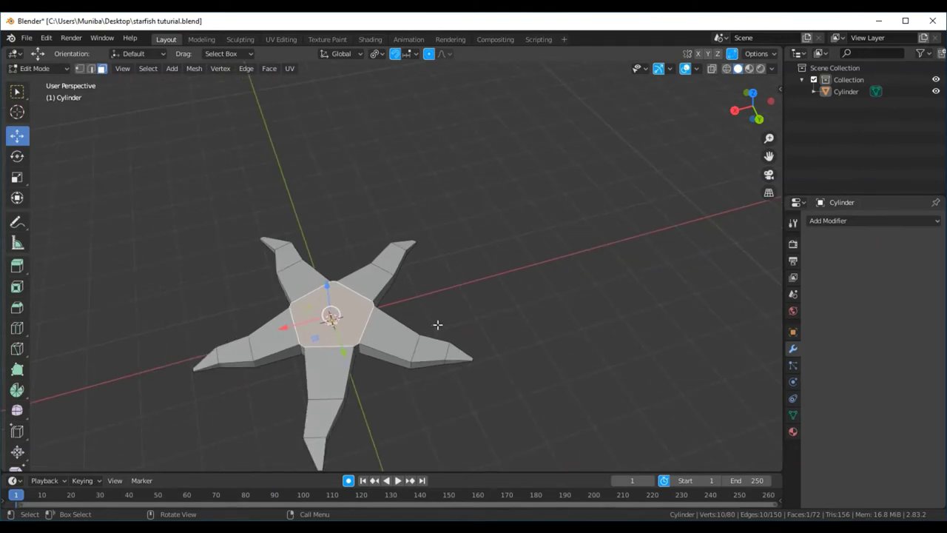
{"action": "key", "text": "i"}
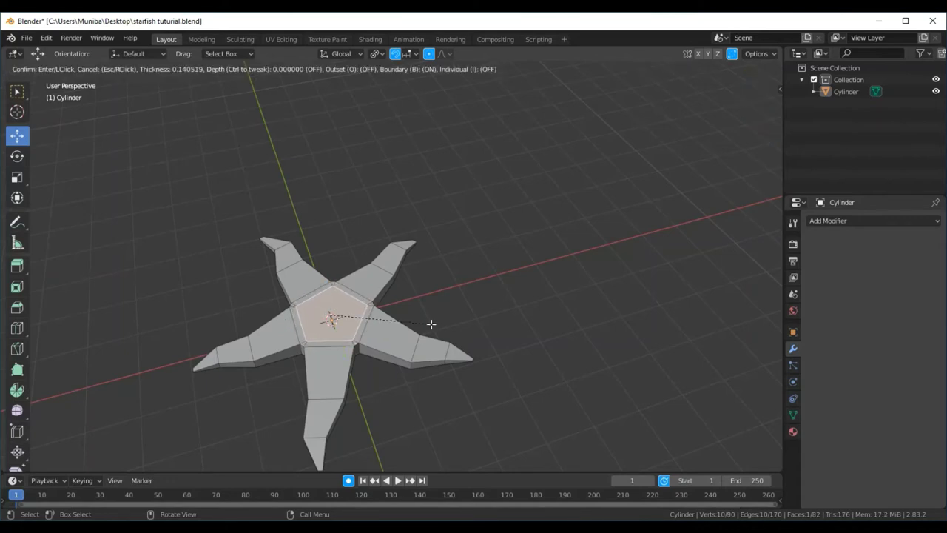
Step: Inset the central face and raise it, then inset and raise it a second time
{"action": "left_click", "coordinate": [431, 323]}
{"action": "mouse_move", "coordinate": [478, 316]}
{"action": "middle_mouse_down"}
{"action": "mouse_move", "coordinate": [500, 272]}
{"action": "mouse_move", "coordinate": [495, 286]}
{"action": "middle_mouse_up"}
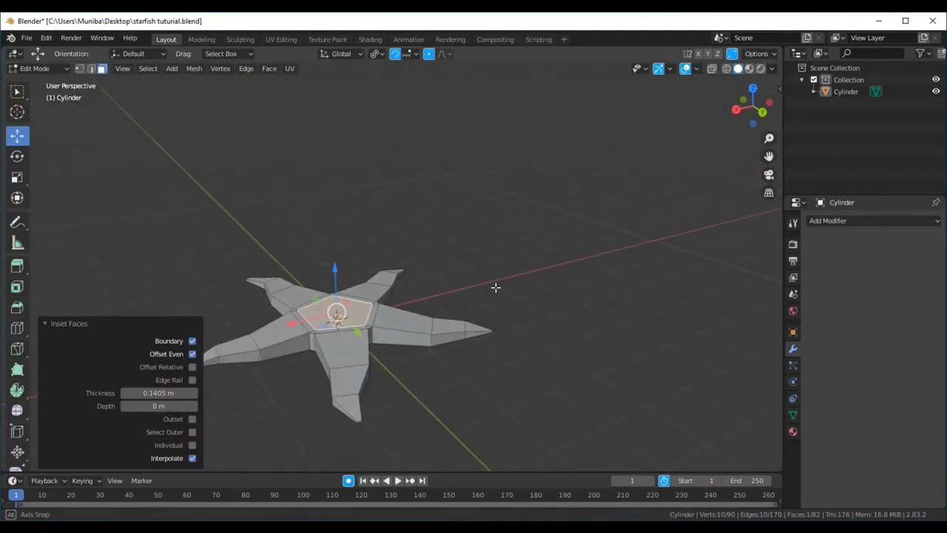
{"action": "left_click_drag", "start_coordinate": [335, 268], "coordinate": [336, 263]}
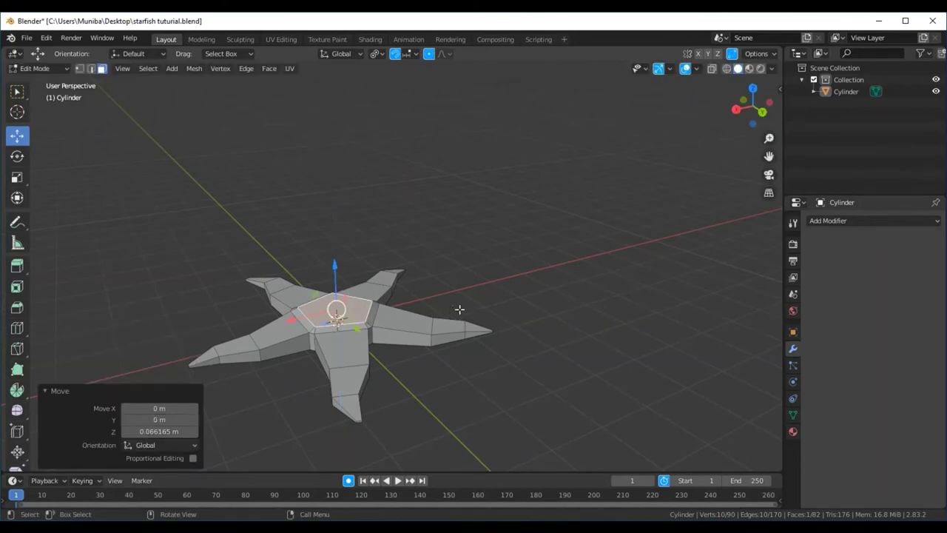
{"action": "key", "text": "i"}
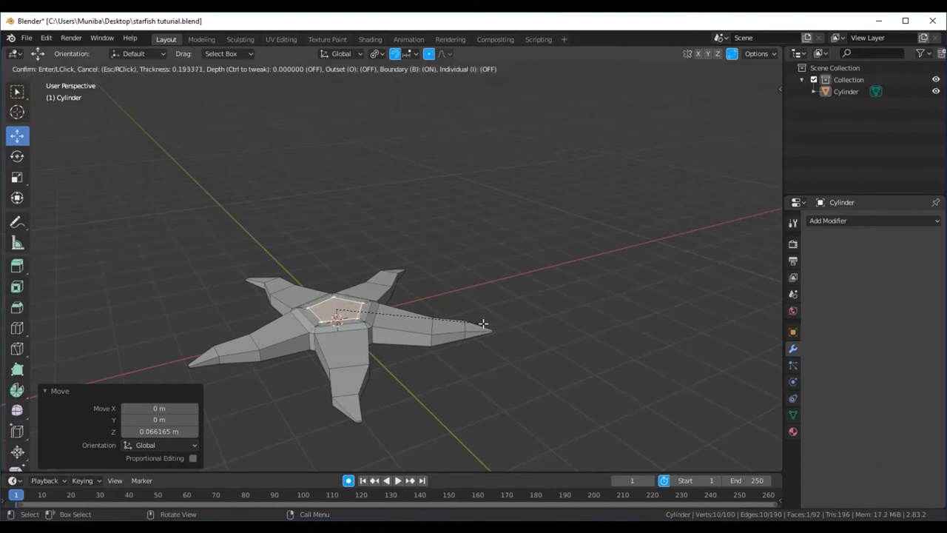
{"action": "left_click", "coordinate": [483, 323]}
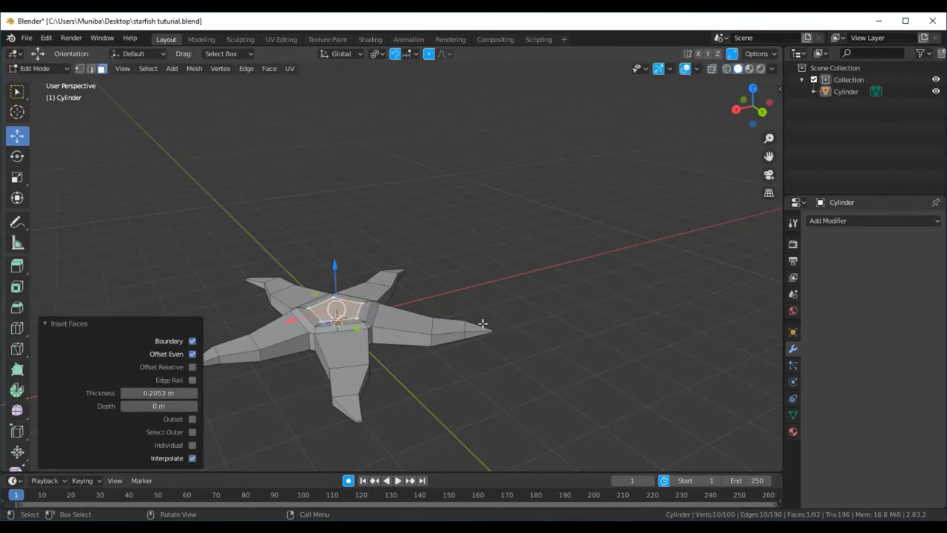
{"action": "middle_click_drag", "start_coordinate": [486, 293], "coordinate": [482, 277]}
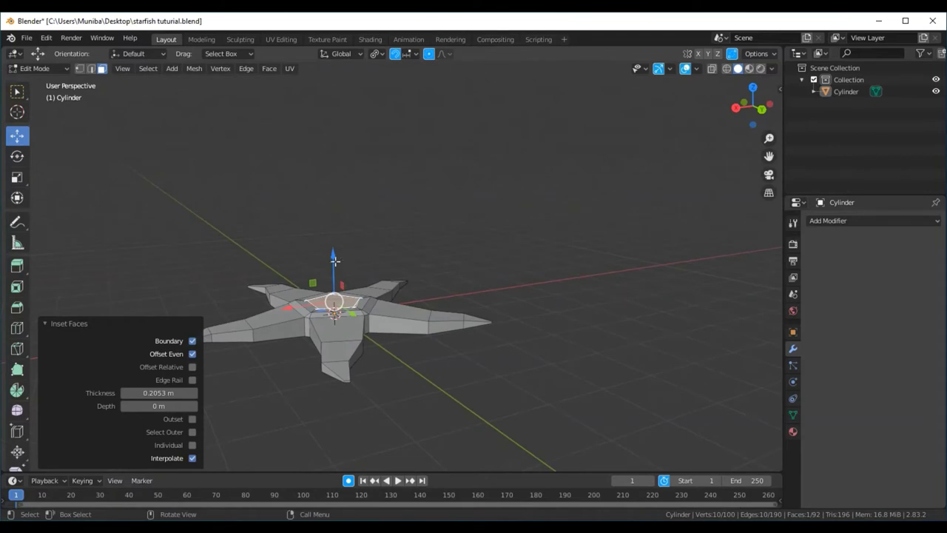
{"action": "left_click_drag", "start_coordinate": [332, 255], "coordinate": [333, 251]}
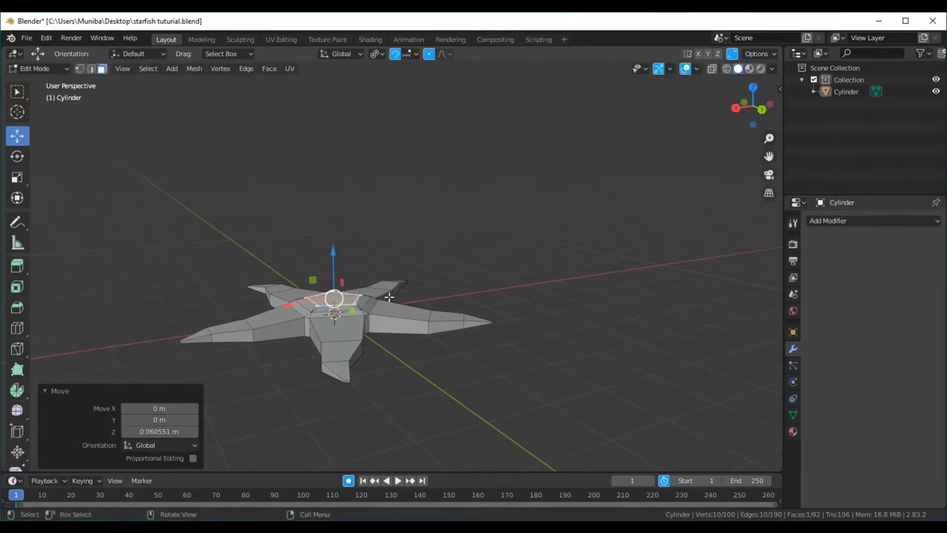
Step: Inset the central face a third time, raise it further, and deselect
{"action": "middle_click_drag", "start_coordinate": [465, 298], "coordinate": [478, 331]}
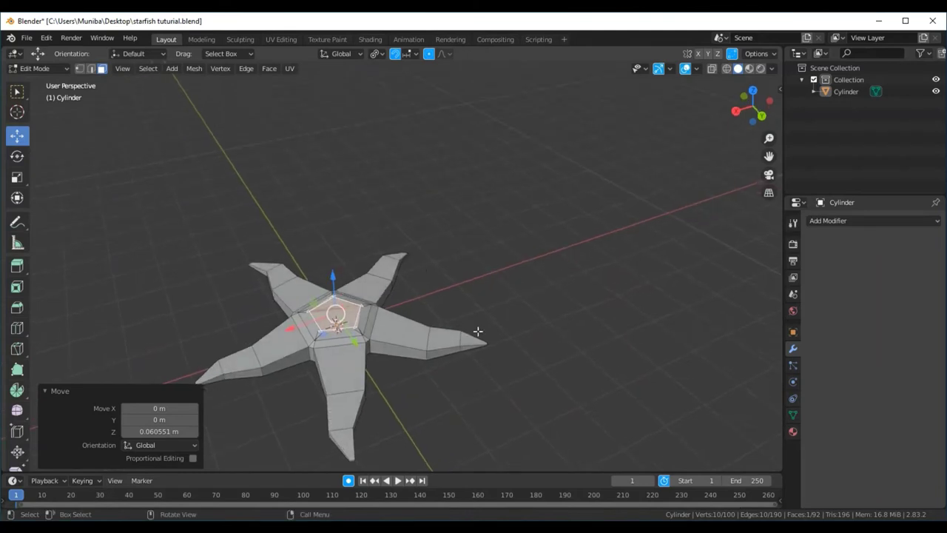
{"action": "key", "text": "i"}
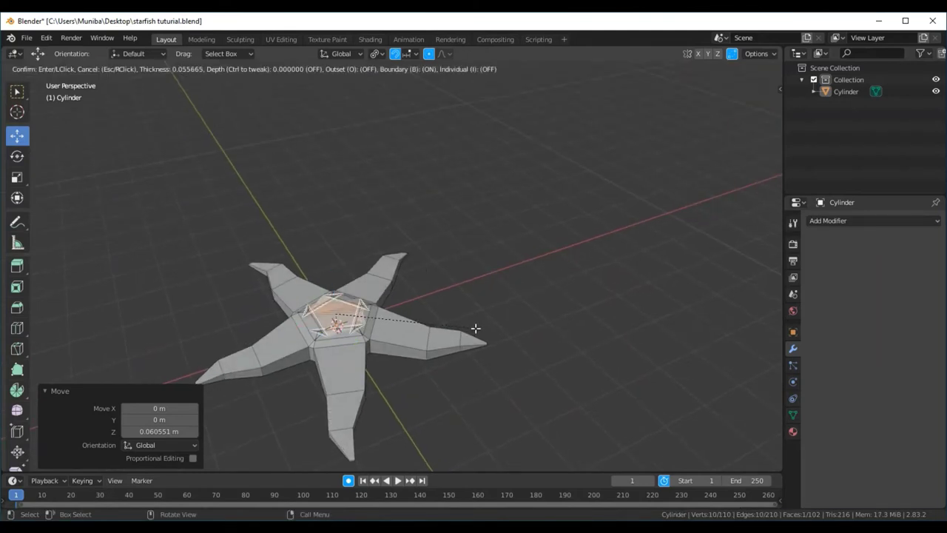
{"action": "left_click", "coordinate": [475, 328]}
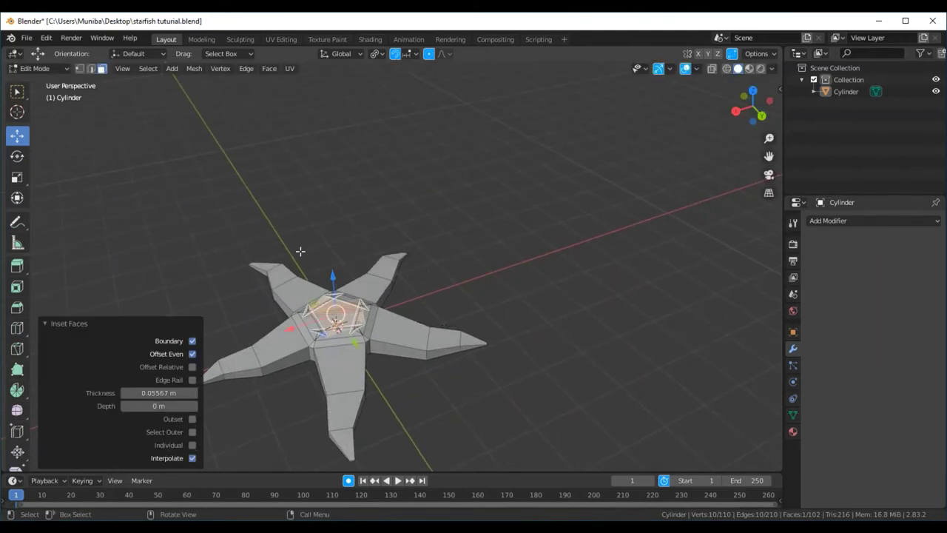
{"action": "middle_click_drag", "start_coordinate": [427, 293], "coordinate": [429, 249]}
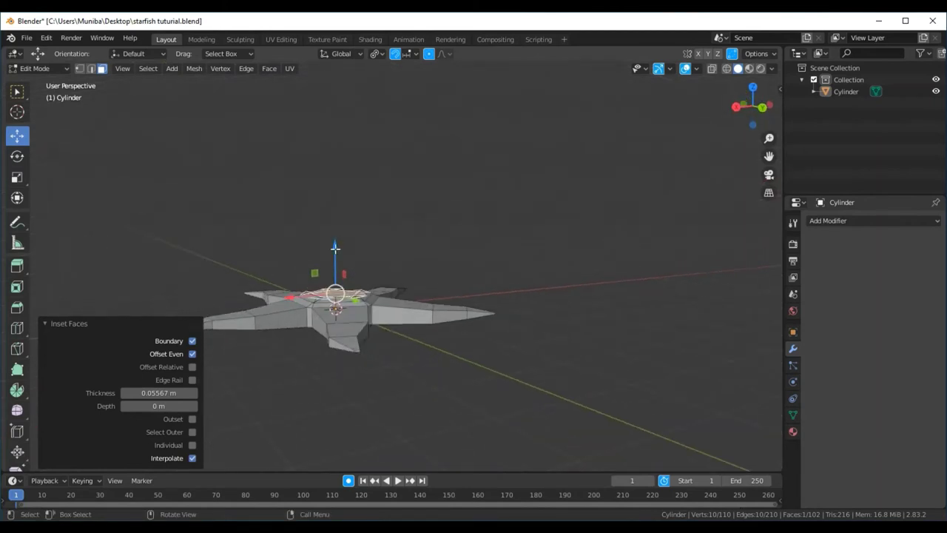
{"action": "left_click_drag", "start_coordinate": [334, 267], "coordinate": [336, 240]}
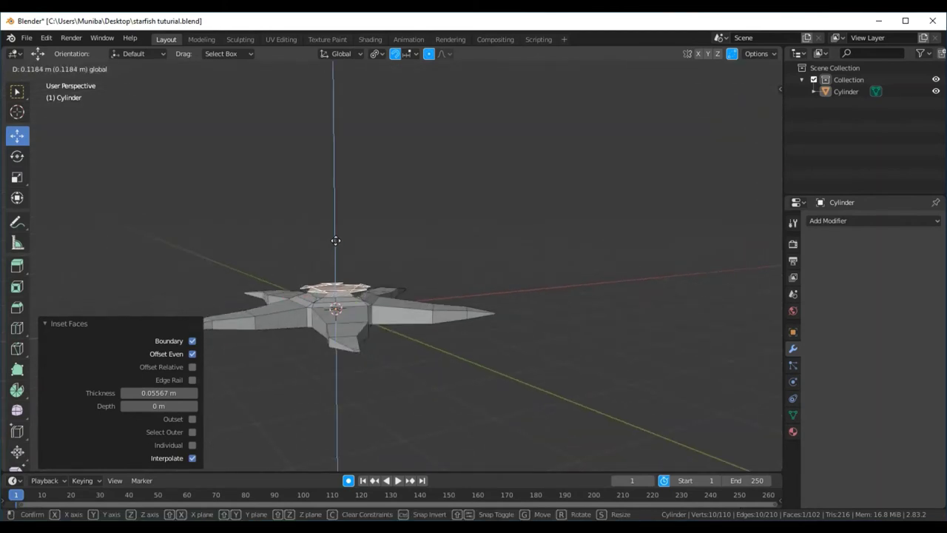
{"action": "left_click", "coordinate": [340, 239]}
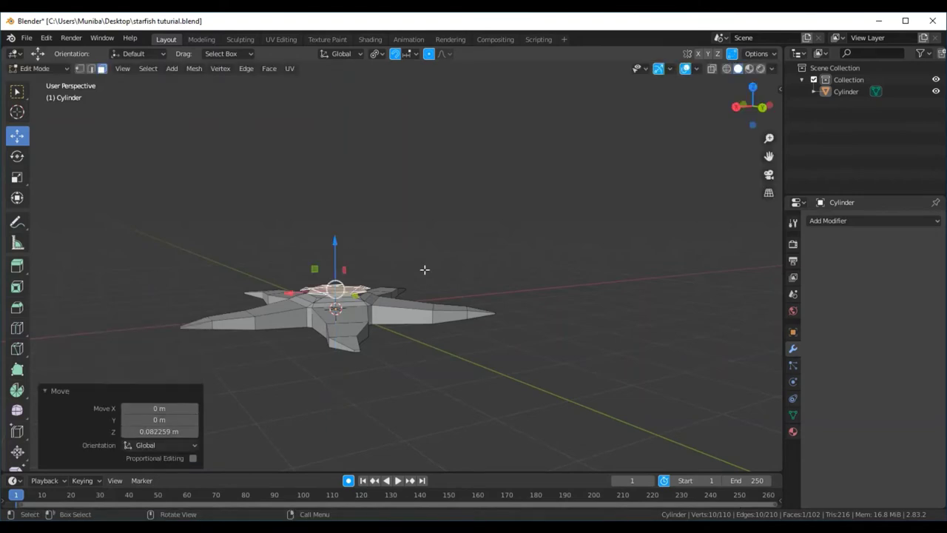
{"action": "left_click", "coordinate": [449, 277]}
{"action": "mouse_move", "coordinate": [452, 276]}
{"action": "middle_mouse_down"}
{"action": "mouse_move", "coordinate": [392, 344]}
{"action": "mouse_move", "coordinate": [420, 278]}
{"action": "middle_mouse_up"}
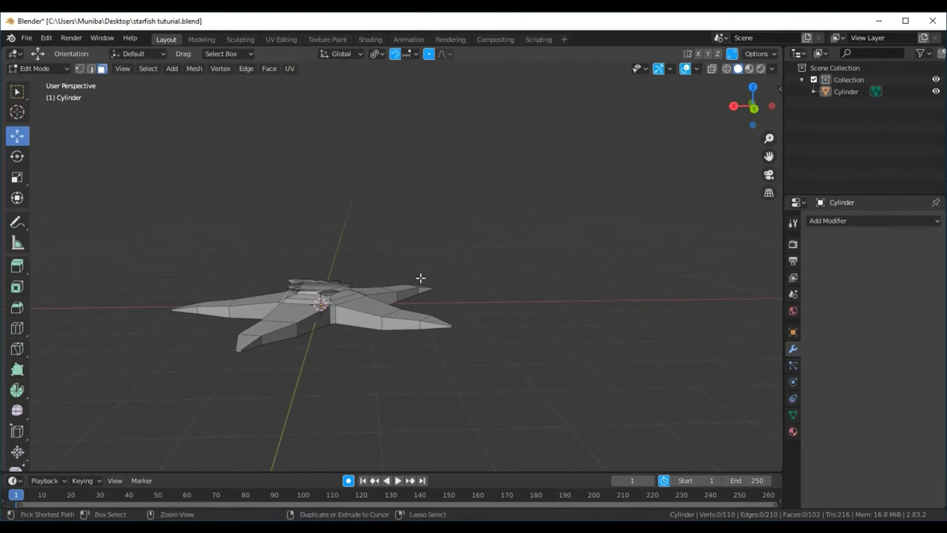
Step: Undo back to before the earlier inset on the central pentagon face
{"action": "key", "text": "ctrl+z"}
{"action": "key", "text": "ctrl+z"}
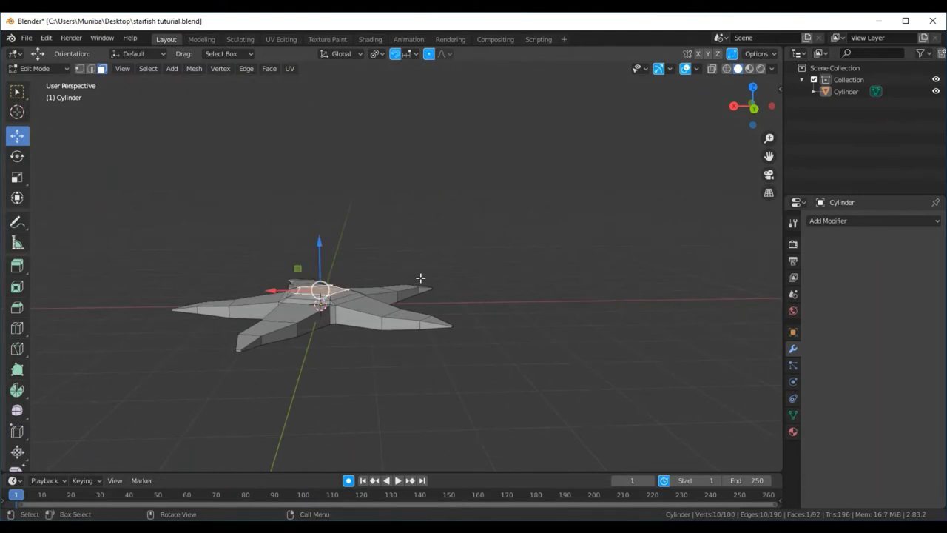
{"action": "middle_click_drag", "start_coordinate": [434, 246], "coordinate": [451, 222]}
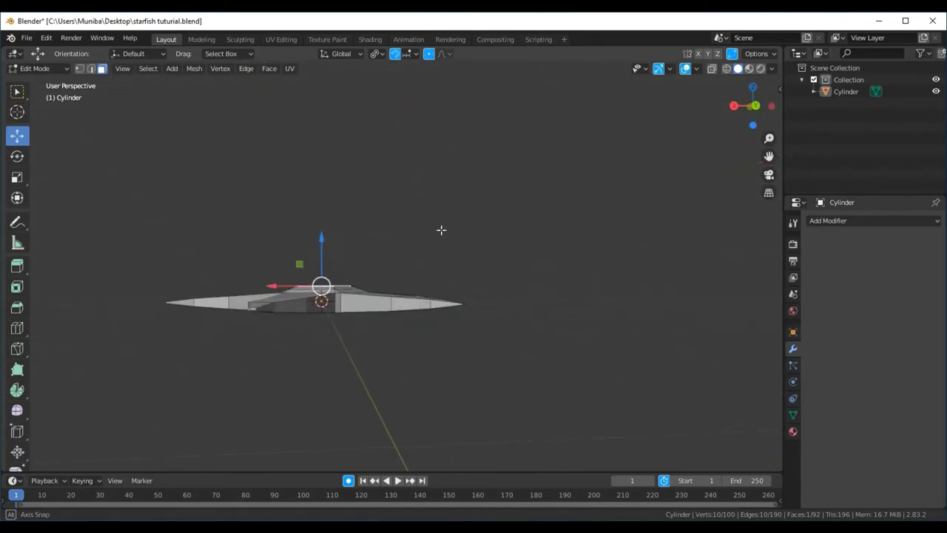
{"action": "key", "text": "alt+a"}
{"action": "mouse_move", "coordinate": [439, 229]}
{"action": "middle_mouse_down"}
{"action": "mouse_move", "coordinate": [440, 314]}
{"action": "mouse_move", "coordinate": [513, 311]}
{"action": "mouse_move", "coordinate": [545, 239]}
{"action": "mouse_move", "coordinate": [545, 210]}
{"action": "mouse_move", "coordinate": [482, 340]}
{"action": "mouse_move", "coordinate": [488, 392]}
{"action": "mouse_move", "coordinate": [478, 273]}
{"action": "middle_mouse_up"}
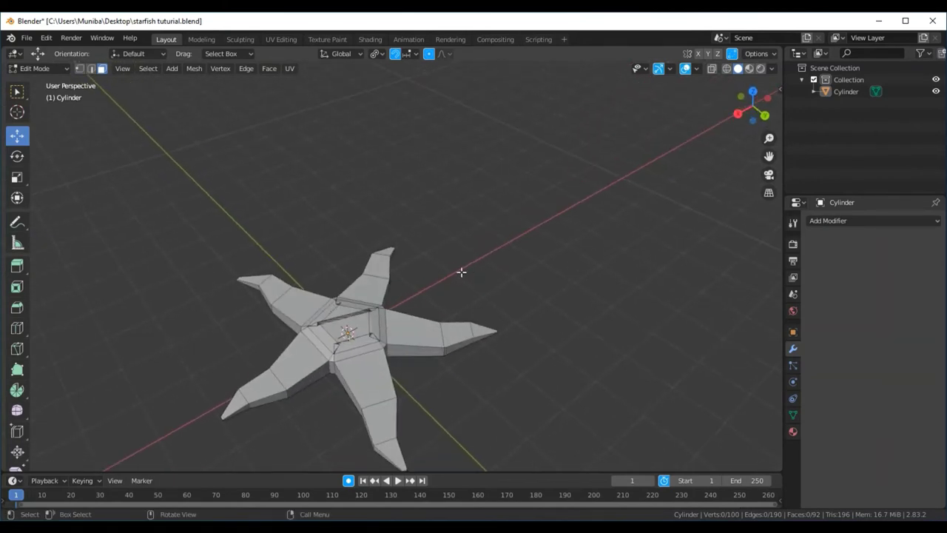
{"action": "key", "text": "ctrl+z"}
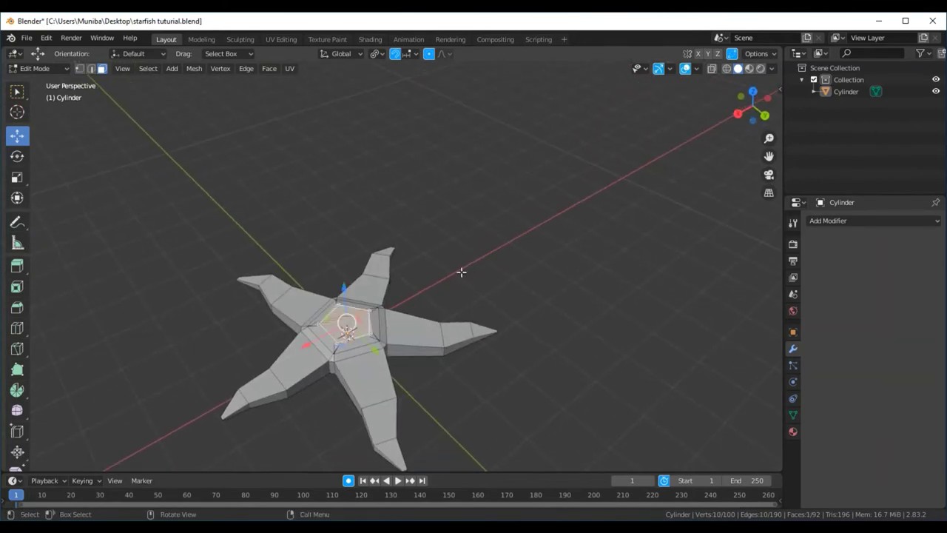
{"action": "key", "text": "ctrl+z"}
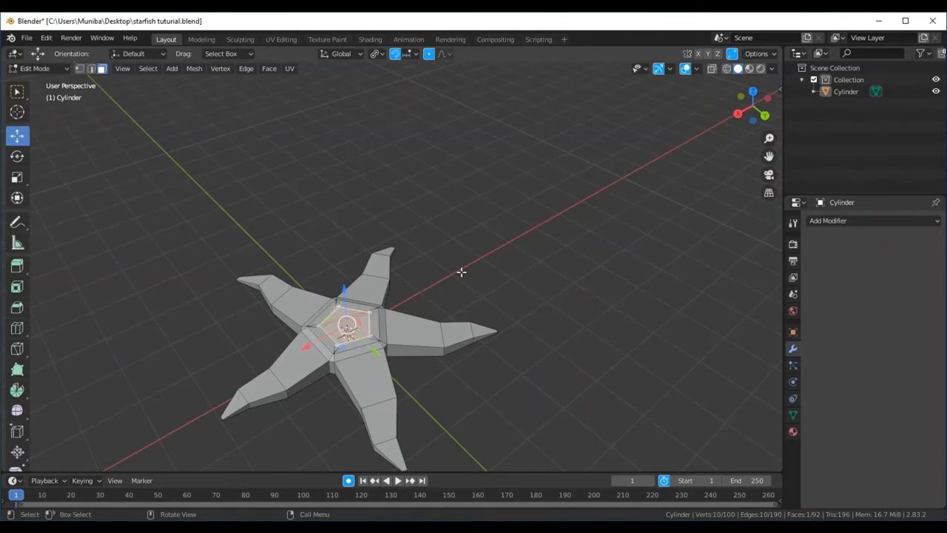
{"action": "key", "text": "ctrl+z"}
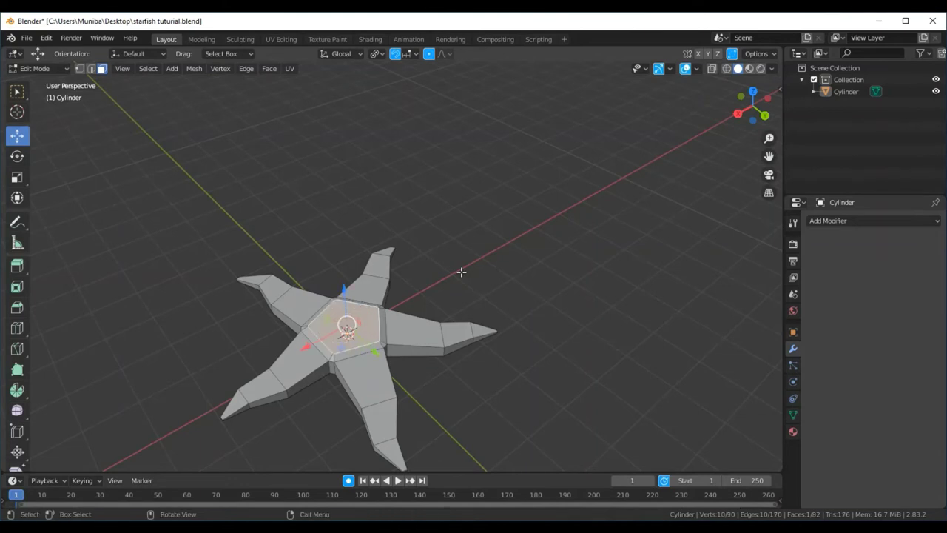
{"action": "middle_click_drag", "start_coordinate": [461, 272], "coordinate": [391, 226]}
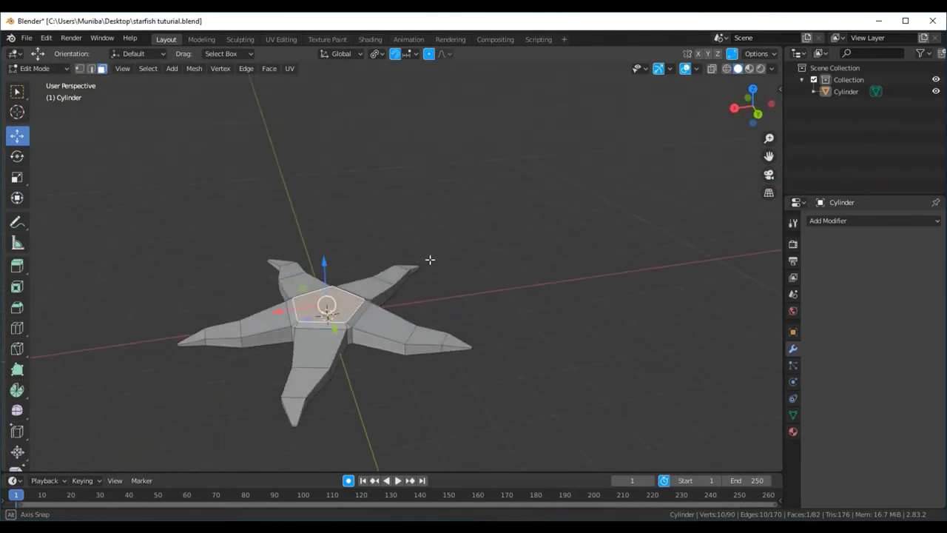
{"action": "middle_click_drag", "start_coordinate": [391, 225], "coordinate": [418, 286]}
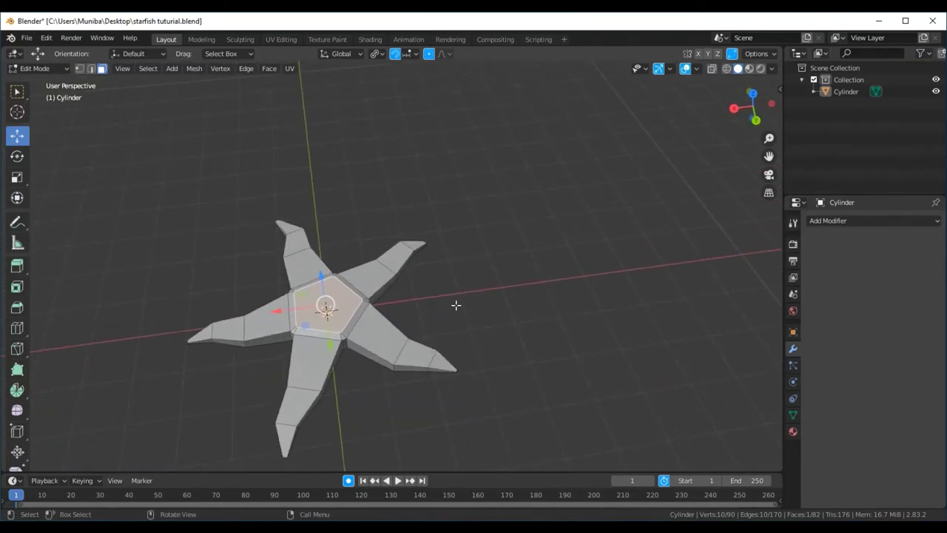
Step: Re-inset the central pentagon face, raise it 0.047769 m along Z, and deselect
{"action": "key", "text": "i"}
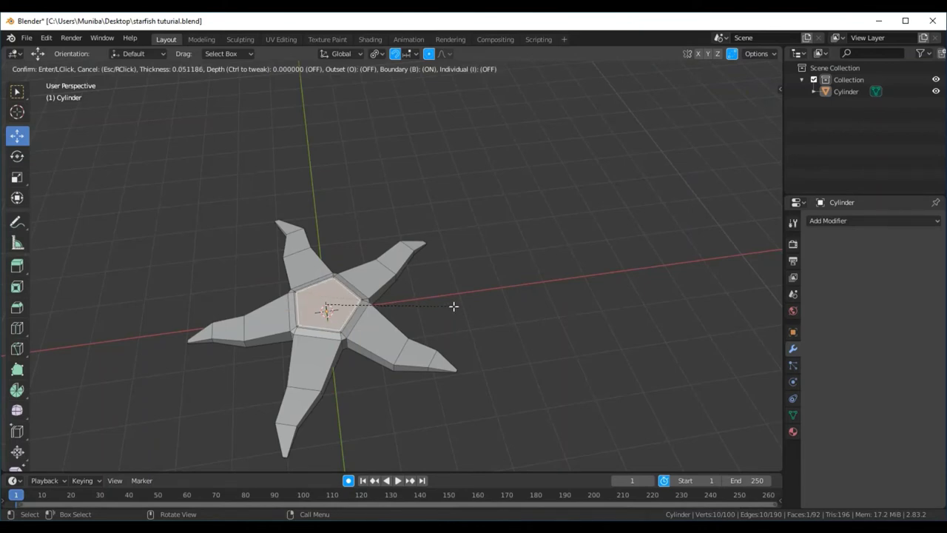
{"action": "left_click", "coordinate": [453, 306]}
{"action": "middle_click_drag", "start_coordinate": [484, 342], "coordinate": [495, 275]}
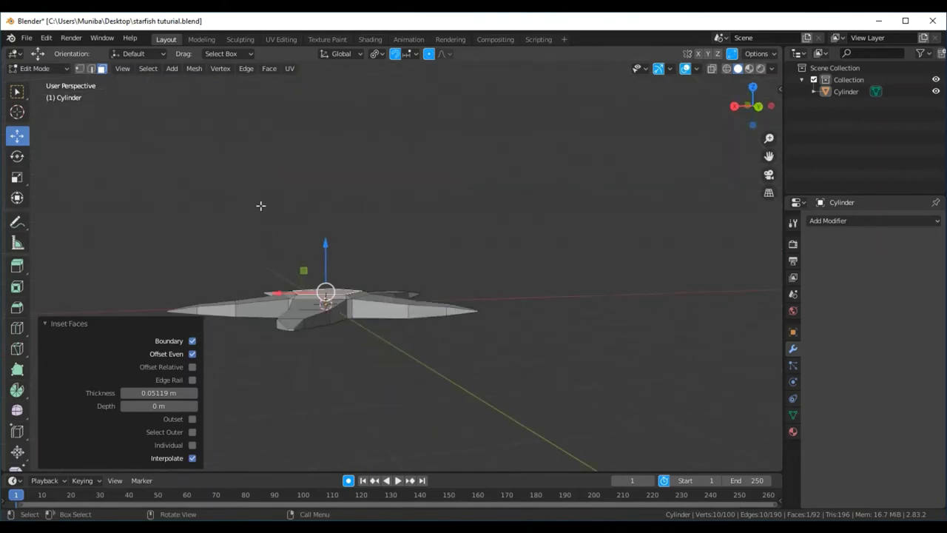
{"action": "left_click_drag", "start_coordinate": [327, 245], "coordinate": [330, 241]}
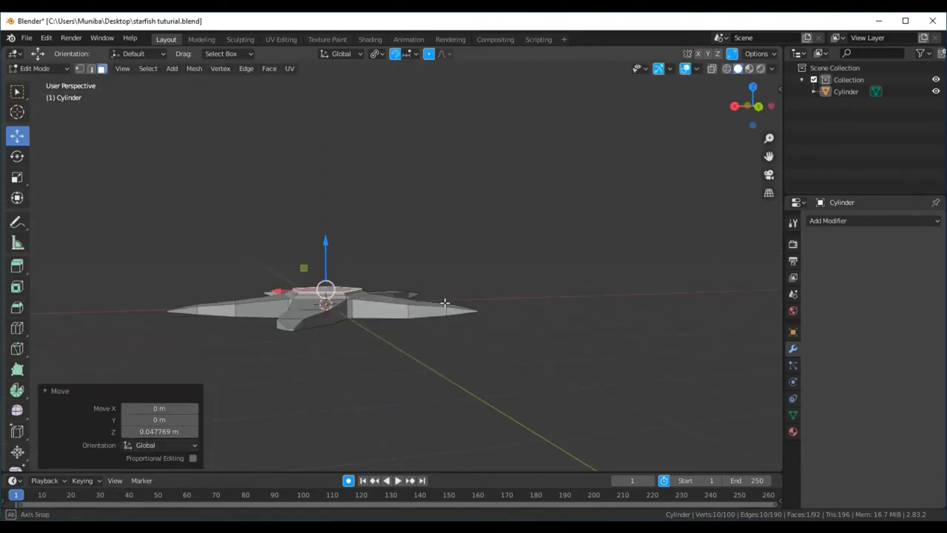
{"action": "mouse_move", "coordinate": [444, 304]}
{"action": "middle_mouse_down"}
{"action": "mouse_move", "coordinate": [437, 373]}
{"action": "mouse_move", "coordinate": [433, 313]}
{"action": "mouse_move", "coordinate": [439, 356]}
{"action": "mouse_move", "coordinate": [465, 281]}
{"action": "mouse_move", "coordinate": [523, 241]}
{"action": "mouse_move", "coordinate": [569, 237]}
{"action": "mouse_move", "coordinate": [600, 248]}
{"action": "mouse_move", "coordinate": [598, 259]}
{"action": "mouse_move", "coordinate": [518, 294]}
{"action": "mouse_move", "coordinate": [457, 359]}
{"action": "mouse_move", "coordinate": [426, 336]}
{"action": "mouse_move", "coordinate": [439, 315]}
{"action": "mouse_move", "coordinate": [473, 332]}
{"action": "mouse_move", "coordinate": [478, 276]}
{"action": "mouse_move", "coordinate": [252, 387]}
{"action": "middle_mouse_up"}
{"action": "left_click", "coordinate": [436, 315]}
{"action": "scroll", "coordinate": [465, 330], "scroll_direction": "up", "scroll_amount": 2}
{"action": "scroll", "coordinate": [466, 330], "scroll_direction": "up", "scroll_amount": 2}
{"action": "scroll", "coordinate": [459, 325], "scroll_direction": "up", "scroll_amount": 2}
{"action": "middle_click_drag", "start_coordinate": [282, 416], "coordinate": [469, 357]}
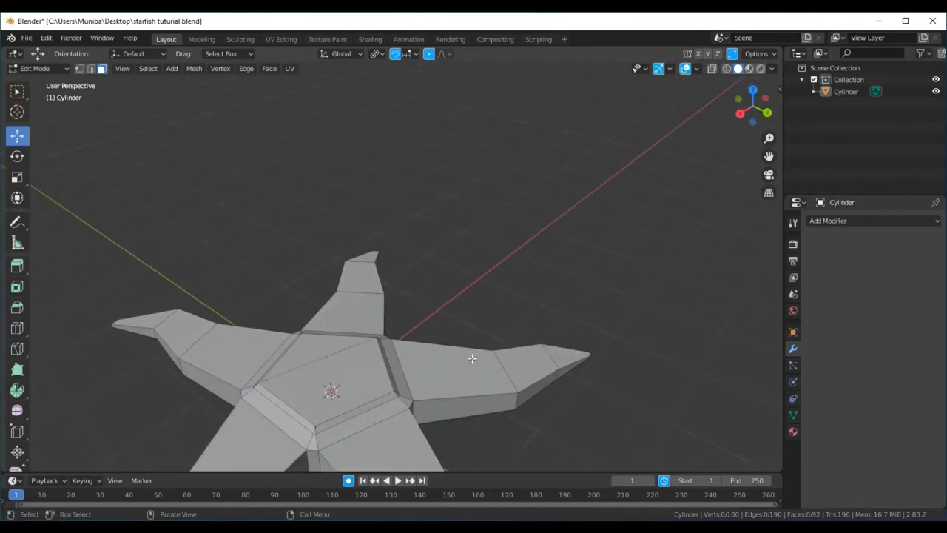
{"action": "scroll", "coordinate": [468, 357], "scroll_direction": "up", "scroll_amount": 2}
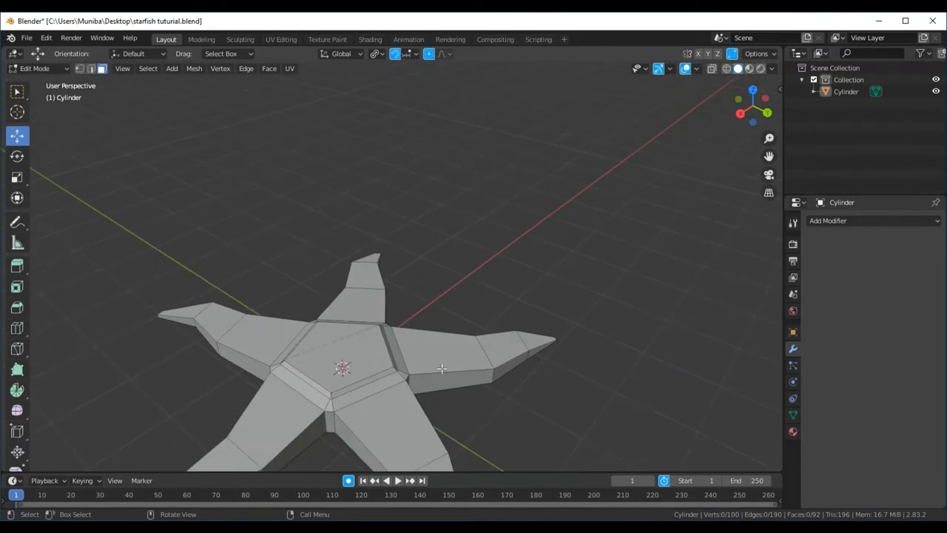
{"action": "middle_click_drag", "start_coordinate": [483, 300], "coordinate": [535, 279]}
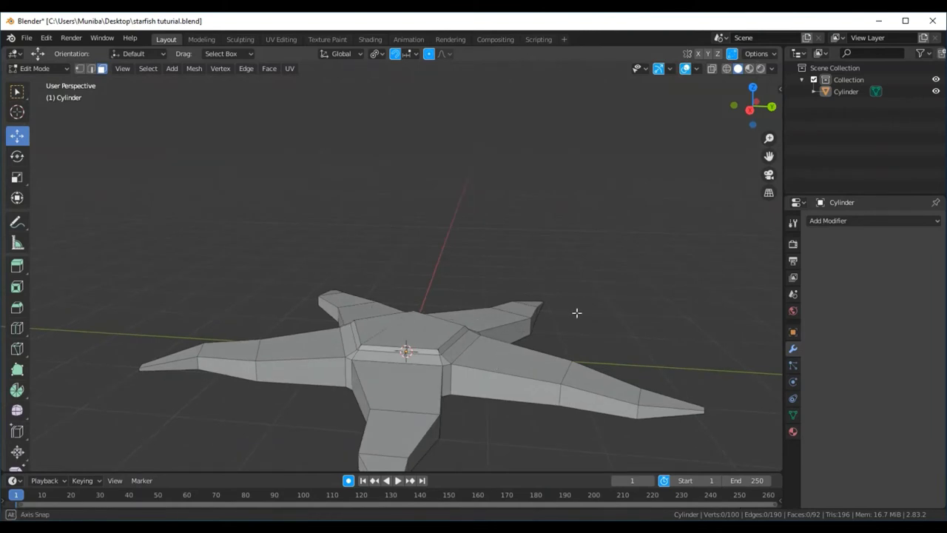
{"action": "middle_click_drag", "start_coordinate": [575, 313], "coordinate": [496, 328]}
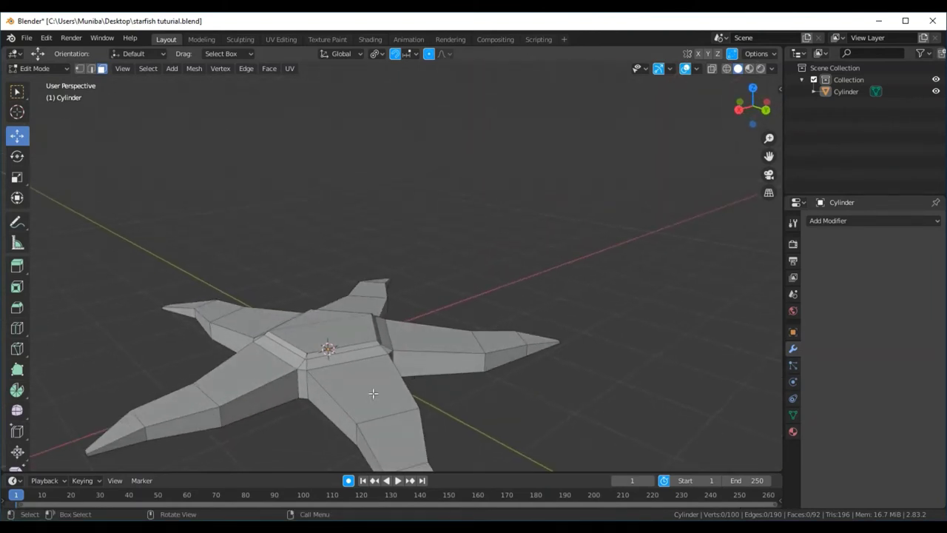
{"action": "left_click", "coordinate": [373, 393]}
{"action": "mouse_move", "coordinate": [451, 390]}
{"action": "middle_mouse_down"}
{"action": "mouse_move", "coordinate": [454, 412]}
{"action": "mouse_move", "coordinate": [480, 413]}
{"action": "middle_mouse_up"}
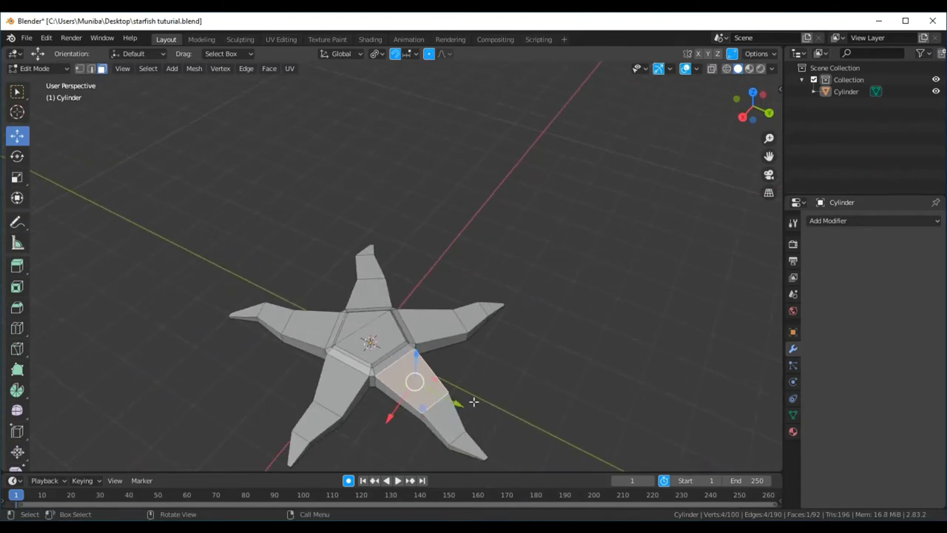
Step: Select the inner face of each of the five arms and inset them
{"action": "left_click", "coordinate": [444, 331], "text": "shift"}
{"action": "left_click", "coordinate": [360, 299], "text": "shift"}
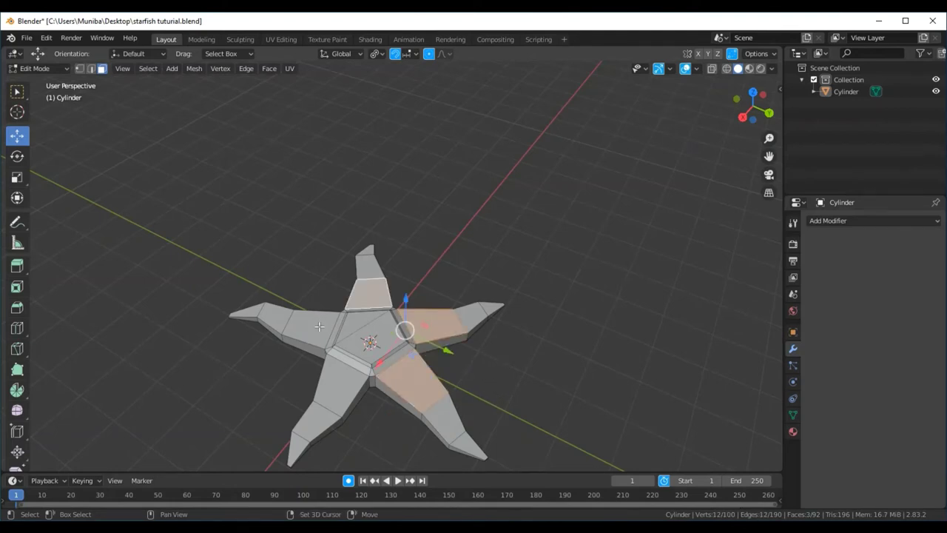
{"action": "left_click", "coordinate": [317, 326], "text": "shift"}
{"action": "left_click", "coordinate": [342, 383], "text": "shift"}
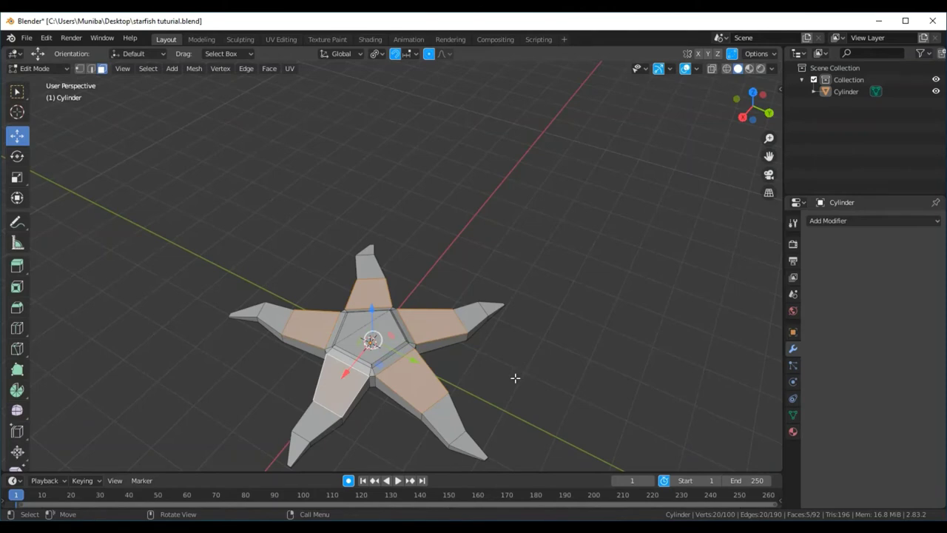
{"action": "key", "text": "i"}
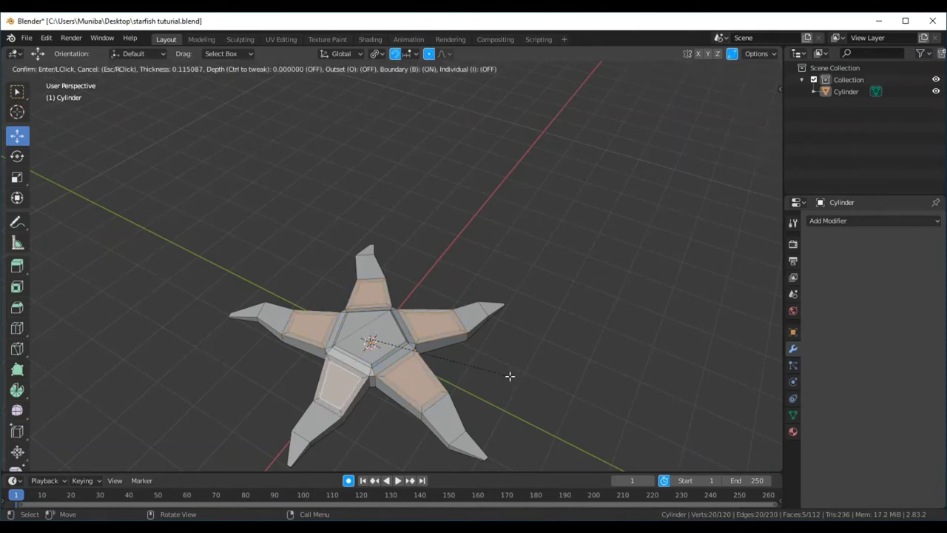
{"action": "left_click", "coordinate": [509, 376]}
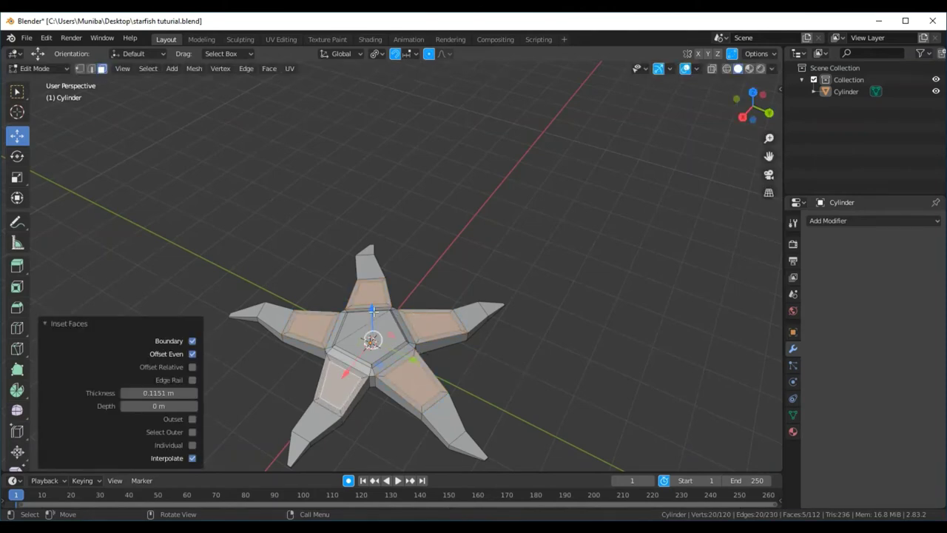
Step: Raise the inset arm faces 0.022645 m along Z, then deselect them
{"action": "left_click_drag", "start_coordinate": [373, 311], "coordinate": [373, 308]}
{"action": "middle_click_drag", "start_coordinate": [486, 353], "coordinate": [498, 311]}
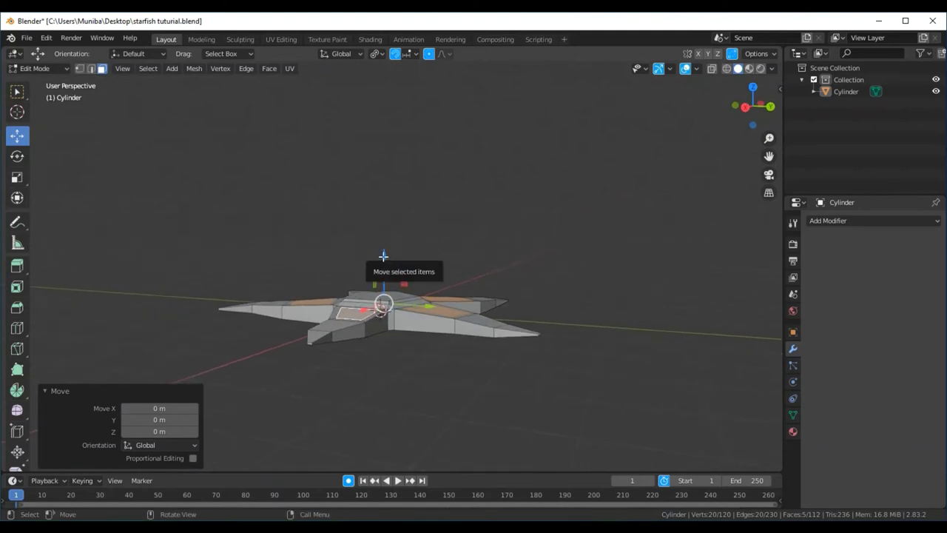
{"action": "left_click_drag", "start_coordinate": [384, 259], "coordinate": [383, 253]}
{"action": "middle_click_drag", "start_coordinate": [506, 306], "coordinate": [277, 326]}
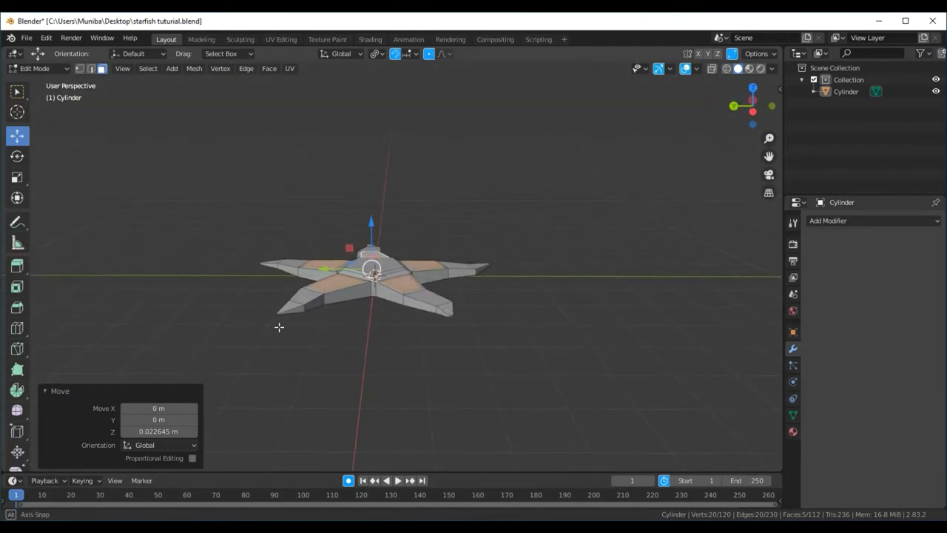
{"action": "left_click", "coordinate": [437, 363]}
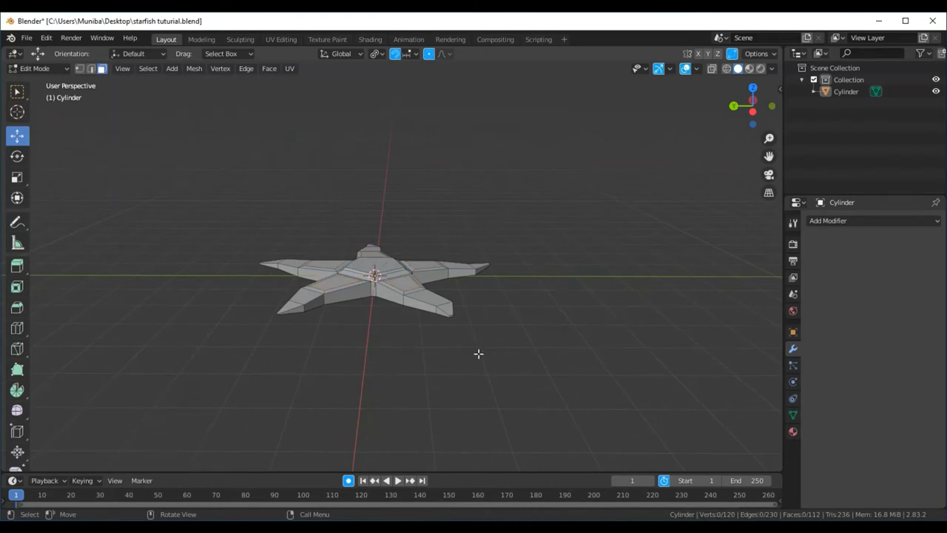
{"action": "middle_click_drag", "start_coordinate": [478, 353], "coordinate": [410, 326]}
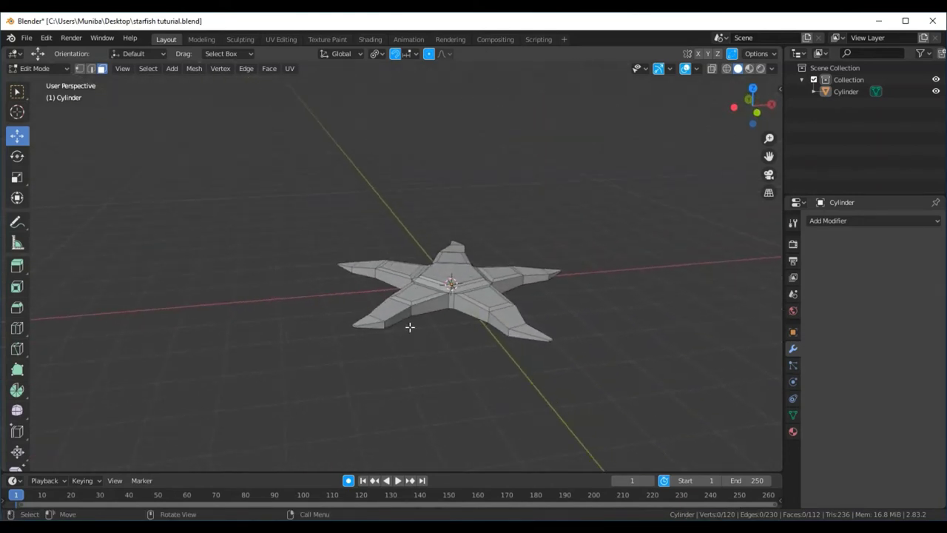
Step: Switch to edge select and raise an edge on the lower-left arm slightly along Z
{"action": "scroll", "coordinate": [446, 342], "scroll_direction": "up", "scroll_amount": 5}
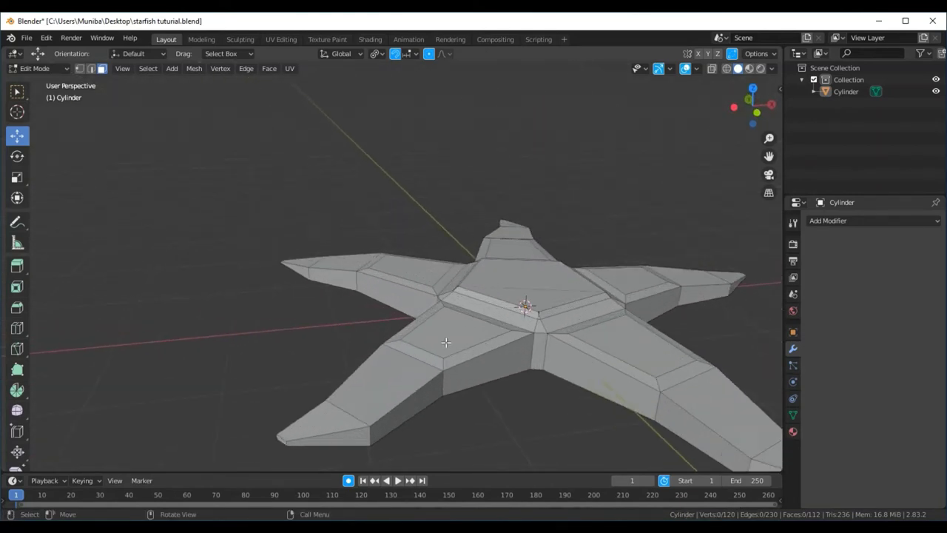
{"action": "scroll", "coordinate": [446, 342], "scroll_direction": "up", "scroll_amount": 2}
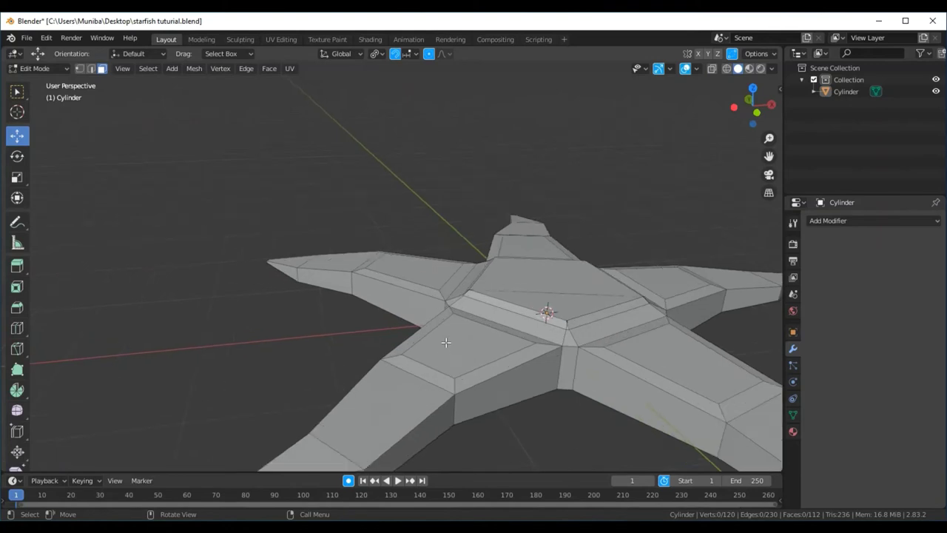
{"action": "left_click", "coordinate": [419, 376]}
{"action": "left_click", "coordinate": [367, 360]}
{"action": "left_click", "coordinate": [91, 70]}
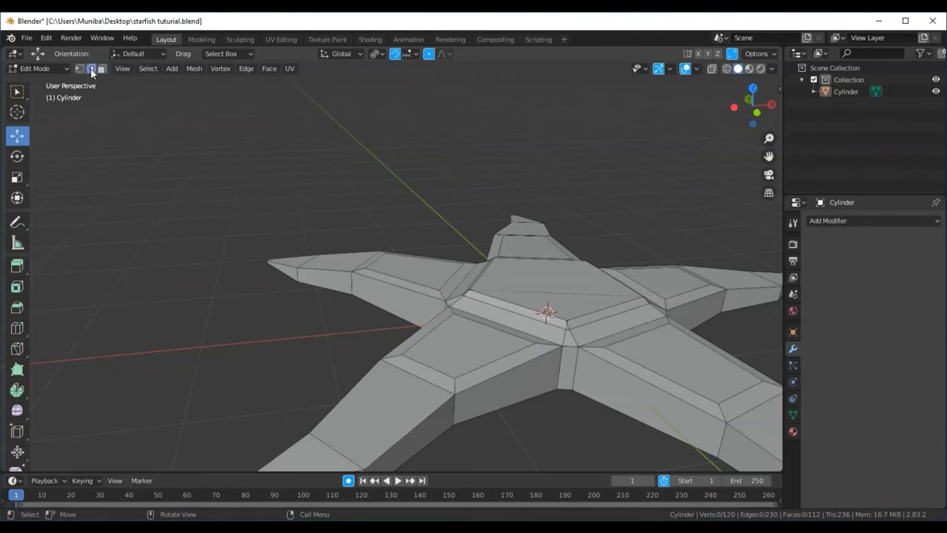
{"action": "left_click", "coordinate": [415, 375]}
{"action": "left_click_drag", "start_coordinate": [412, 336], "coordinate": [411, 331]}
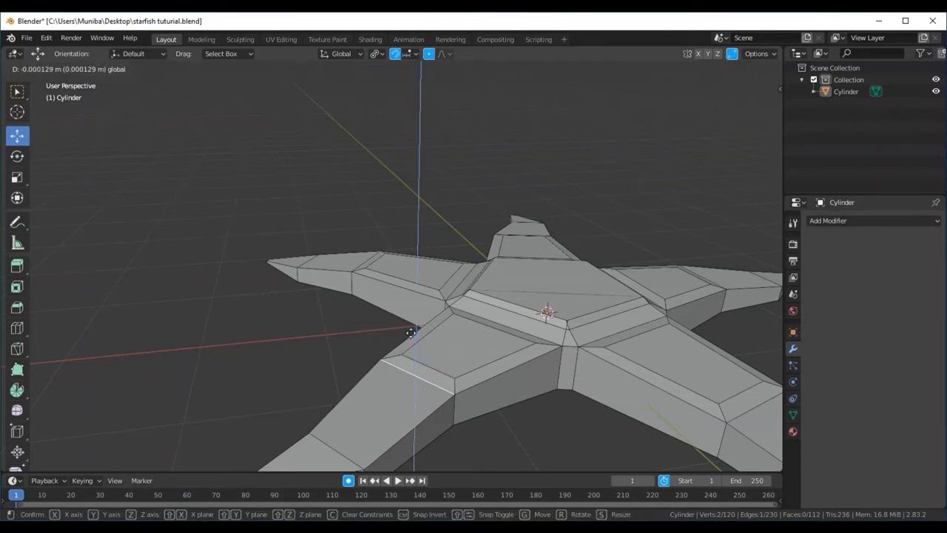
{"action": "left_click", "coordinate": [411, 331]}
Step: Raise a left-arm vertex and move a front-arm vertex vertically with G Z
{"action": "mouse_move", "coordinate": [410, 331]}
{"action": "middle_mouse_down"}
{"action": "mouse_move", "coordinate": [469, 378]}
{"action": "mouse_move", "coordinate": [578, 400]}
{"action": "middle_mouse_up"}
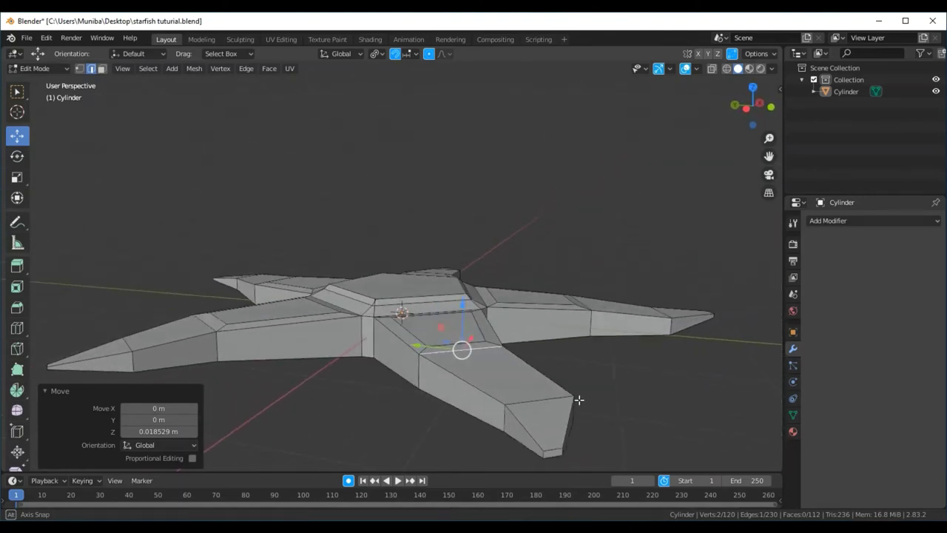
{"action": "left_click", "coordinate": [209, 323]}
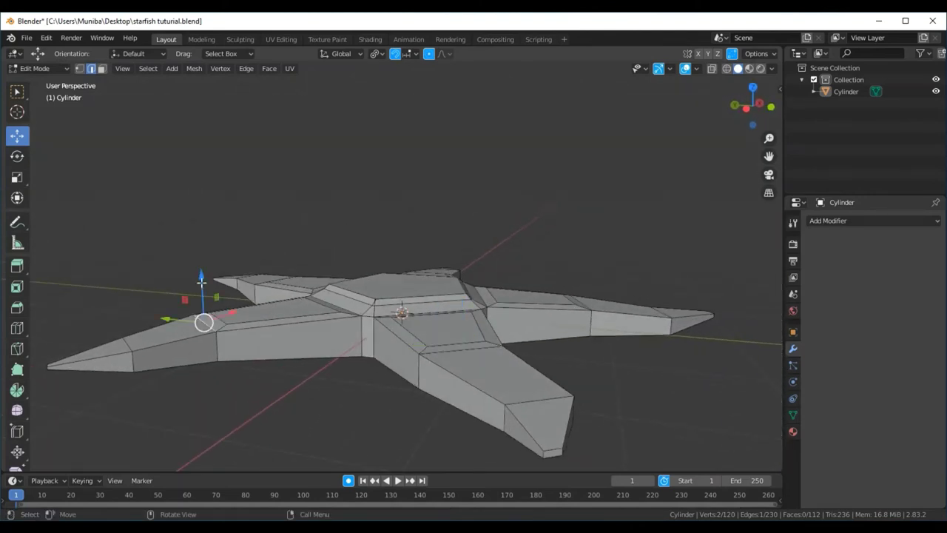
{"action": "left_click_drag", "start_coordinate": [204, 284], "coordinate": [204, 275]}
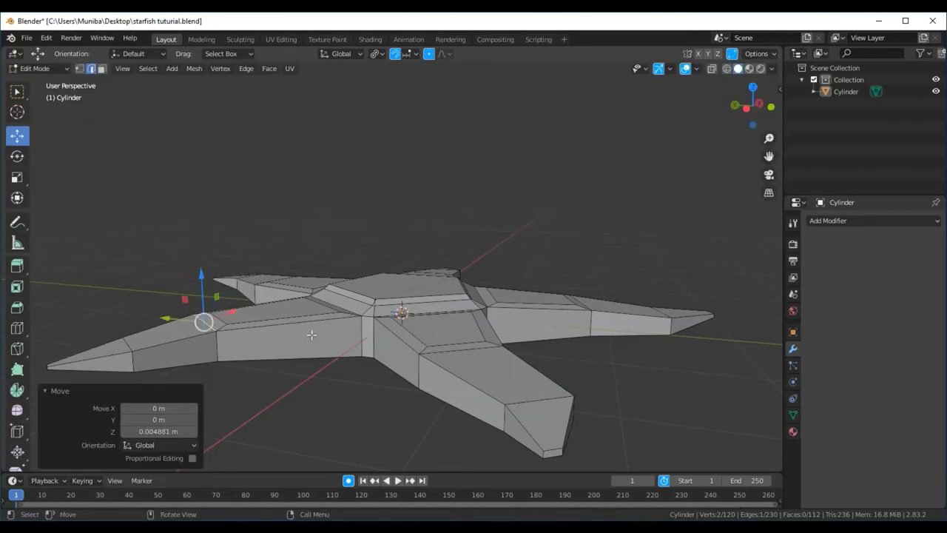
{"action": "middle_click_drag", "start_coordinate": [363, 437], "coordinate": [423, 426]}
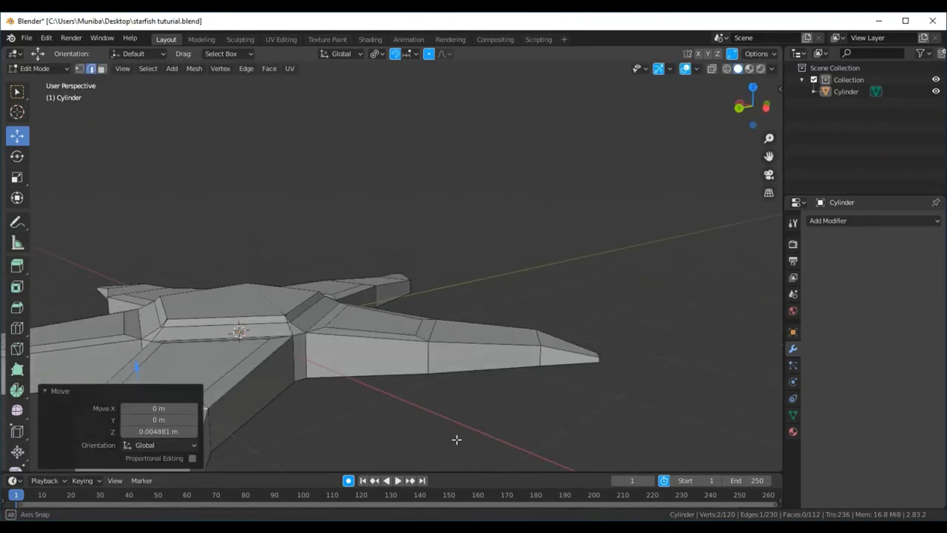
{"action": "scroll", "coordinate": [424, 426], "scroll_direction": "down", "scroll_amount": 3}
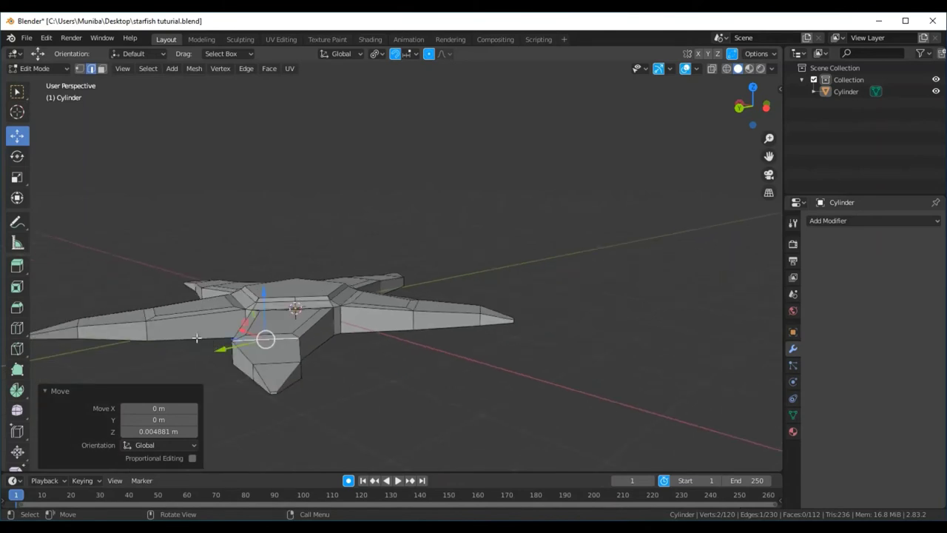
{"action": "left_click", "coordinate": [145, 316]}
{"action": "key", "text": "g"}
{"action": "key", "text": "z"}
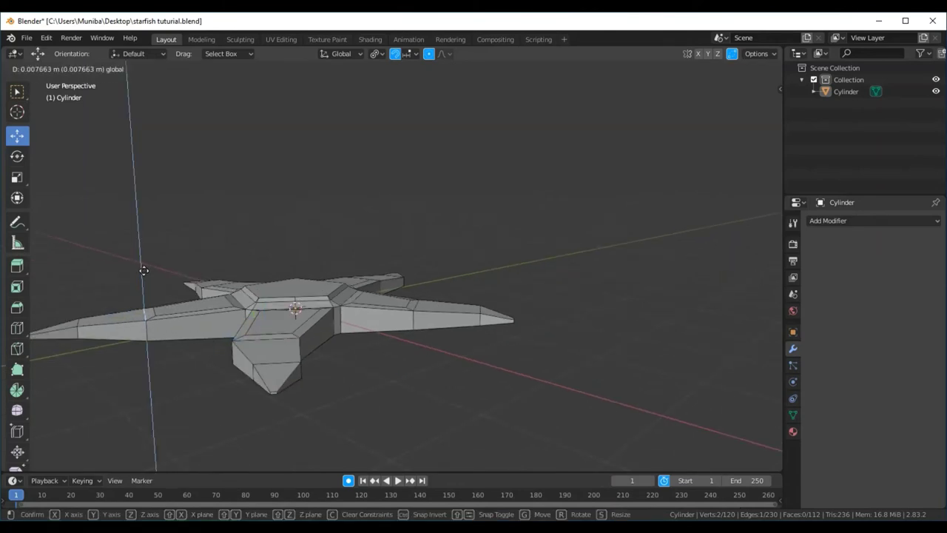
{"action": "left_click", "coordinate": [143, 270]}
Step: Nudge two more left-arm vertices along Z, one slightly up and one slightly down
{"action": "middle_click_drag", "start_coordinate": [175, 372], "coordinate": [244, 374]}
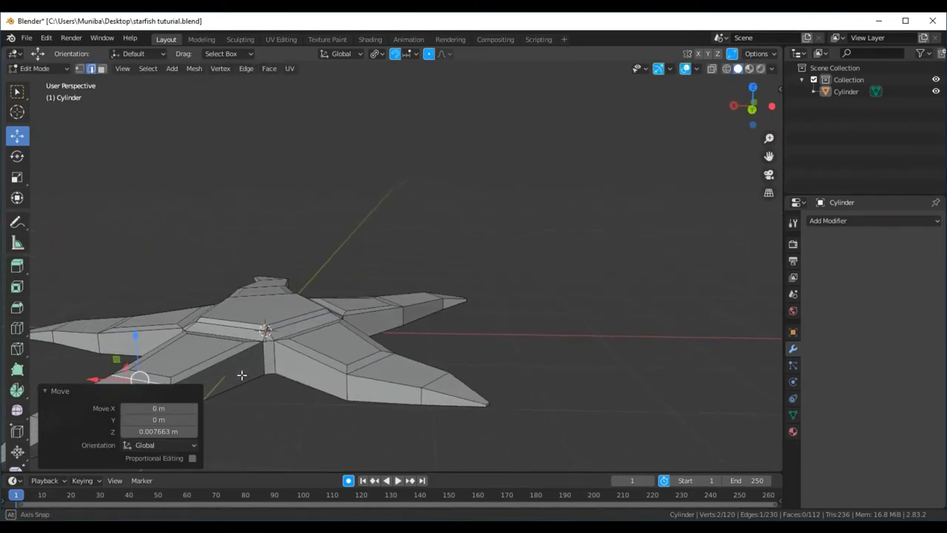
{"action": "scroll", "coordinate": [245, 374], "scroll_direction": "down", "scroll_amount": 2}
{"action": "middle_click_drag", "start_coordinate": [187, 358], "coordinate": [245, 344]}
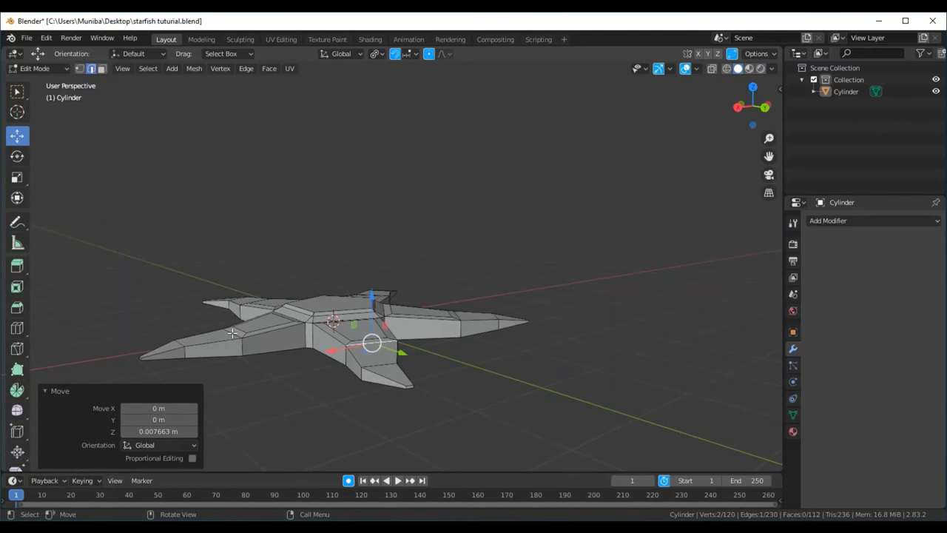
{"action": "left_click", "coordinate": [232, 334]}
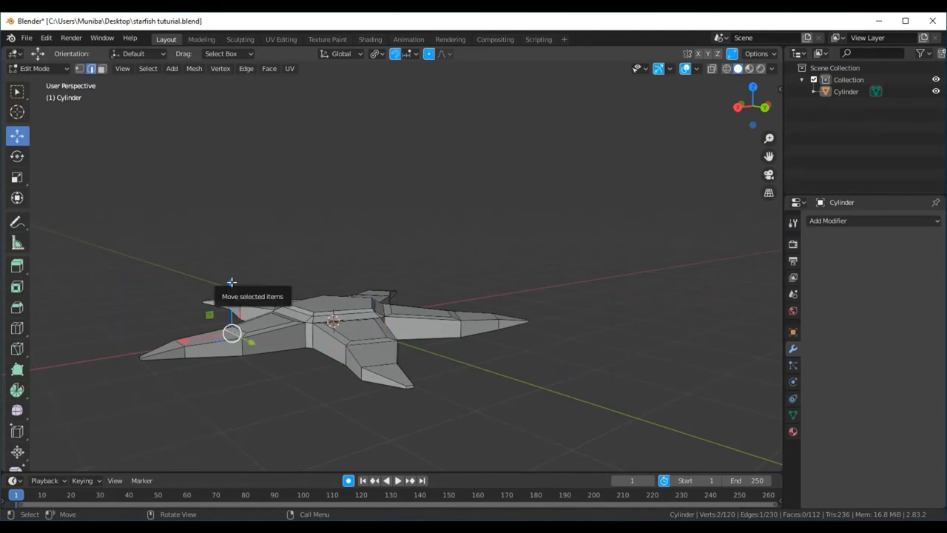
{"action": "left_click_drag", "start_coordinate": [231, 281], "coordinate": [232, 278]}
{"action": "middle_click_drag", "start_coordinate": [245, 410], "coordinate": [332, 395]}
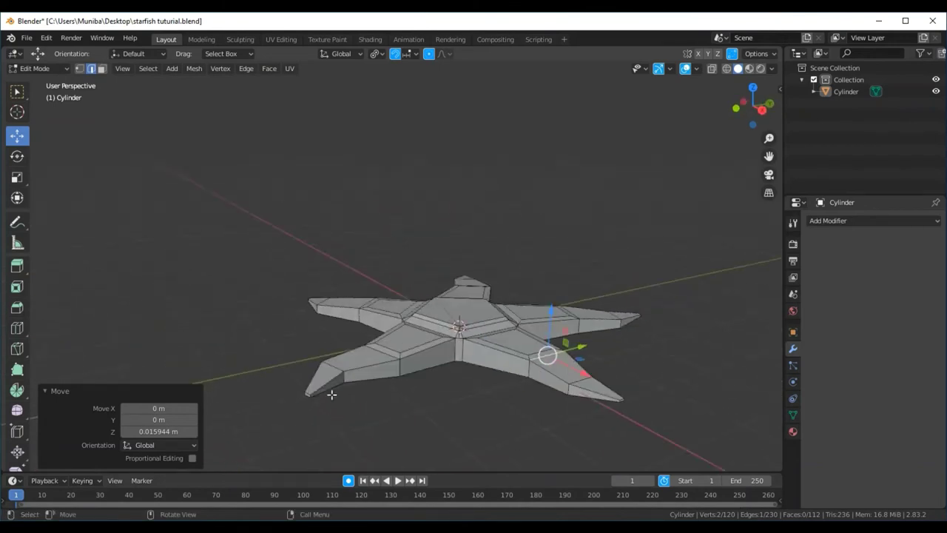
{"action": "left_click", "coordinate": [382, 353]}
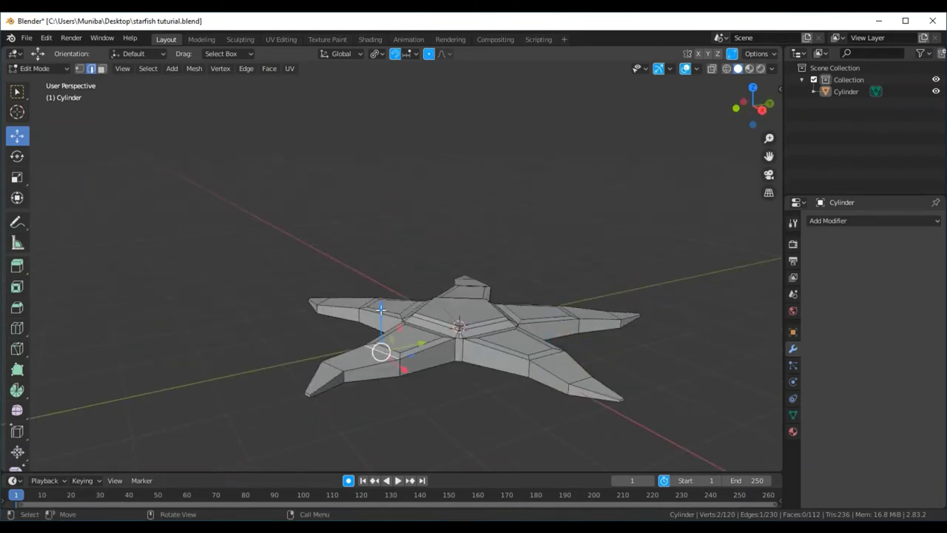
{"action": "left_click_drag", "start_coordinate": [381, 309], "coordinate": [379, 303]}
{"action": "mouse_move", "coordinate": [502, 463]}
{"action": "middle_mouse_down"}
{"action": "mouse_move", "coordinate": [412, 387]}
{"action": "mouse_move", "coordinate": [449, 398]}
{"action": "mouse_move", "coordinate": [437, 433]}
{"action": "mouse_move", "coordinate": [400, 426]}
{"action": "mouse_move", "coordinate": [357, 399]}
{"action": "mouse_move", "coordinate": [372, 359]}
{"action": "mouse_move", "coordinate": [350, 331]}
{"action": "middle_mouse_up"}
{"action": "left_click", "coordinate": [313, 285]}
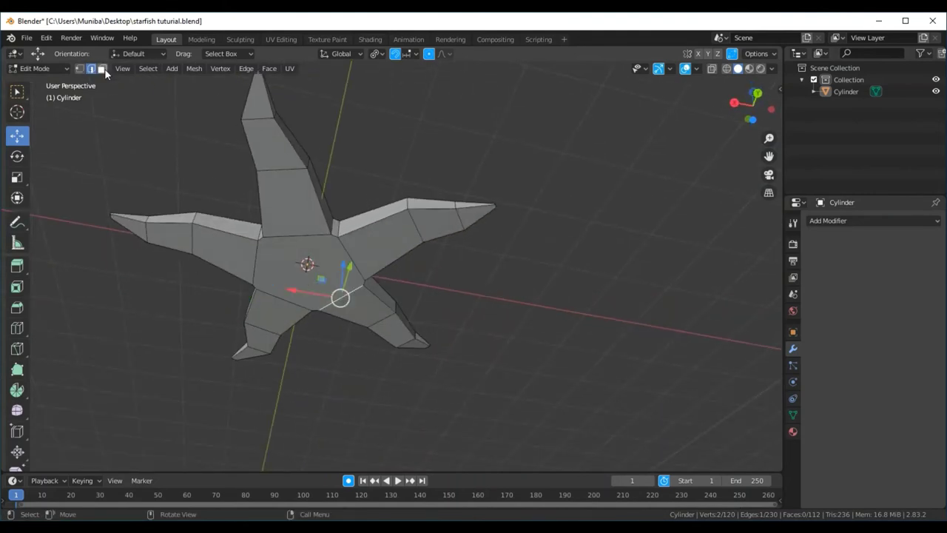
Step: Inset the central pentagon face by 0.148 m and lower it 0.052478 m along Z
{"action": "left_click", "coordinate": [103, 69]}
{"action": "left_click", "coordinate": [290, 281]}
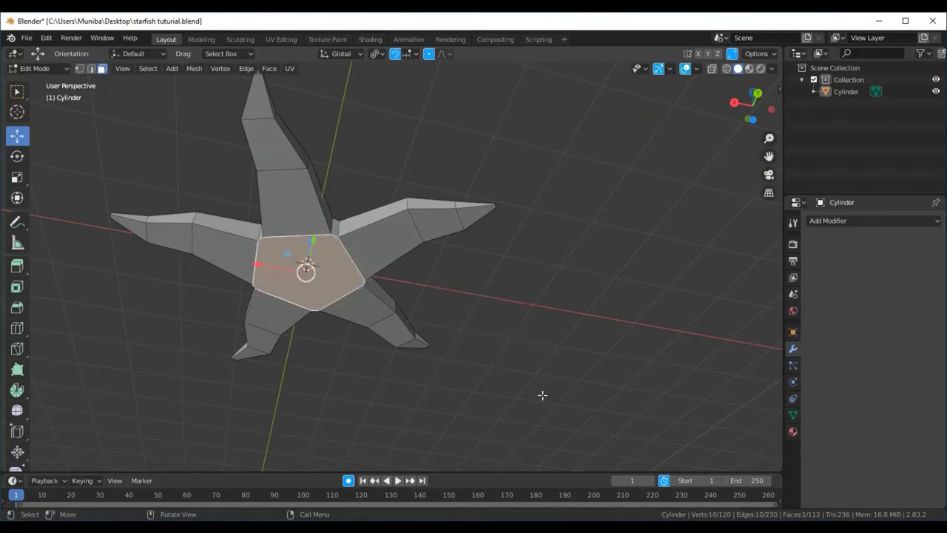
{"action": "key", "text": "i"}
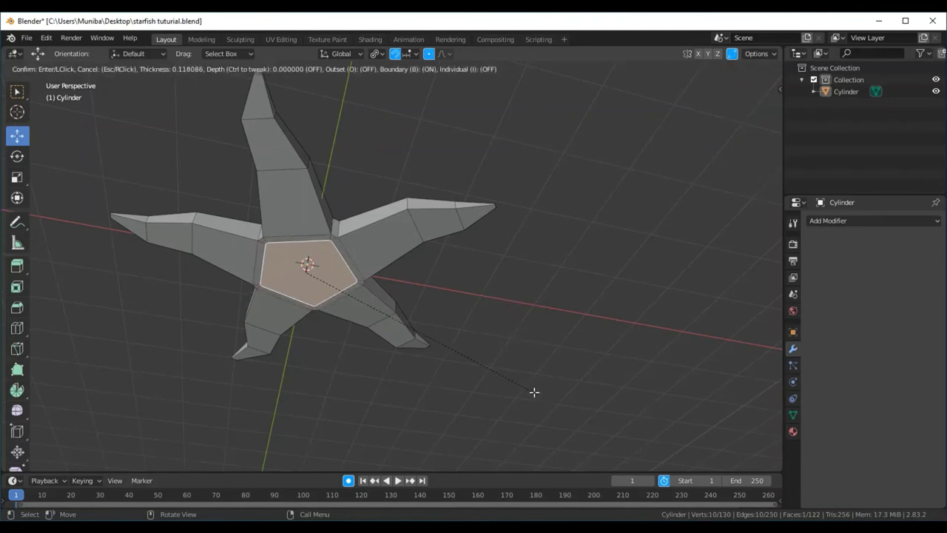
{"action": "left_click", "coordinate": [533, 391]}
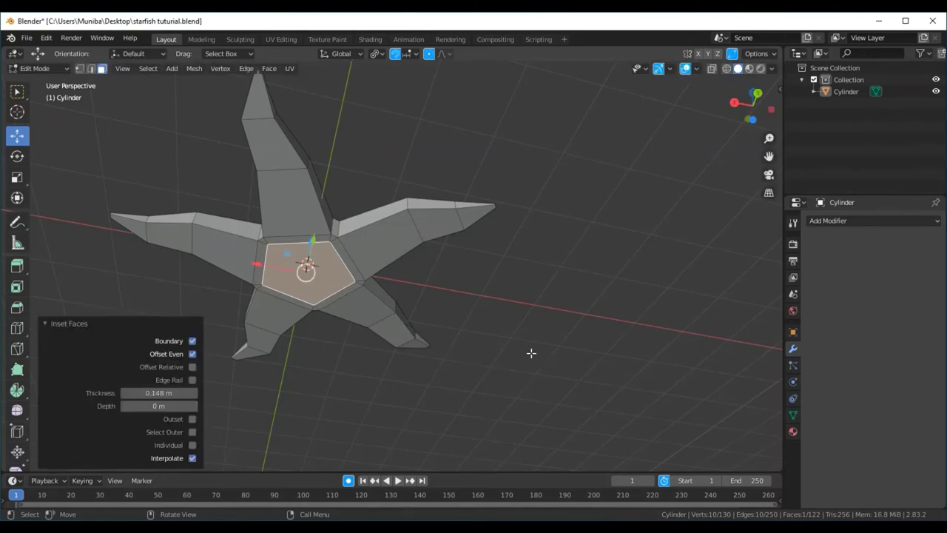
{"action": "mouse_move", "coordinate": [490, 276]}
{"action": "middle_mouse_down"}
{"action": "mouse_move", "coordinate": [486, 302]}
{"action": "mouse_move", "coordinate": [463, 295]}
{"action": "middle_mouse_up"}
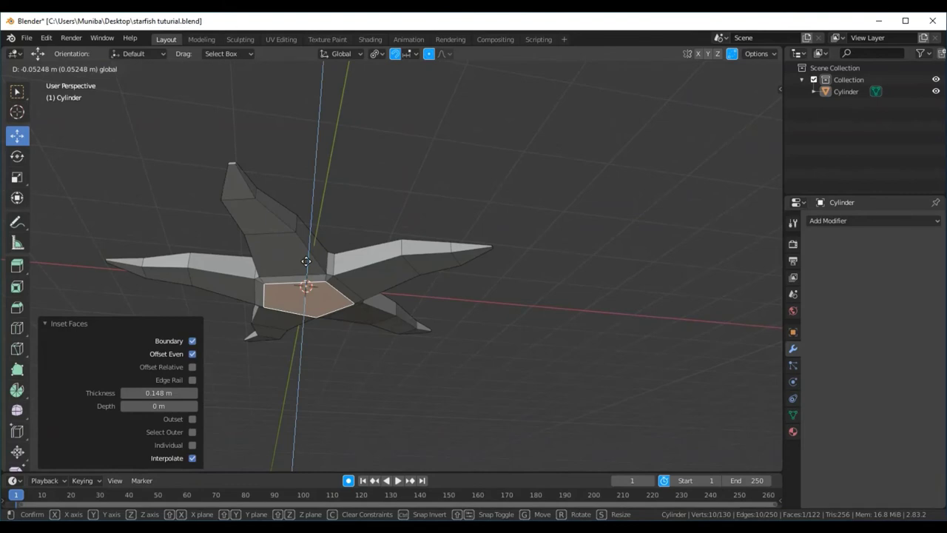
{"action": "left_click", "coordinate": [306, 261]}
{"action": "mouse_move", "coordinate": [488, 357]}
{"action": "middle_mouse_down"}
{"action": "mouse_move", "coordinate": [488, 387]}
{"action": "mouse_move", "coordinate": [507, 421]}
{"action": "mouse_move", "coordinate": [546, 413]}
{"action": "mouse_move", "coordinate": [503, 452]}
{"action": "mouse_move", "coordinate": [486, 398]}
{"action": "mouse_move", "coordinate": [554, 431]}
{"action": "mouse_move", "coordinate": [634, 412]}
{"action": "mouse_move", "coordinate": [632, 372]}
{"action": "mouse_move", "coordinate": [555, 446]}
{"action": "mouse_move", "coordinate": [586, 412]}
{"action": "mouse_move", "coordinate": [594, 419]}
{"action": "mouse_move", "coordinate": [579, 450]}
{"action": "mouse_move", "coordinate": [589, 426]}
{"action": "mouse_move", "coordinate": [620, 413]}
{"action": "mouse_move", "coordinate": [634, 431]}
{"action": "mouse_move", "coordinate": [621, 461]}
{"action": "mouse_move", "coordinate": [543, 449]}
{"action": "mouse_move", "coordinate": [513, 417]}
{"action": "mouse_move", "coordinate": [535, 407]}
{"action": "mouse_move", "coordinate": [589, 429]}
{"action": "mouse_move", "coordinate": [565, 426]}
{"action": "mouse_move", "coordinate": [597, 378]}
{"action": "middle_mouse_up"}
Step: Select the whole starfish mesh and create a new material for it
{"action": "left_click", "coordinate": [605, 368]}
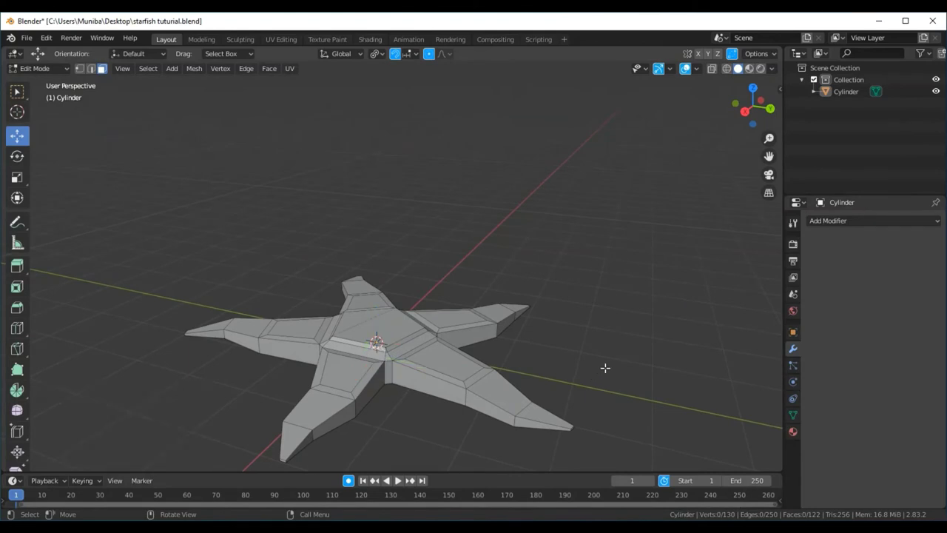
{"action": "key", "text": "a"}
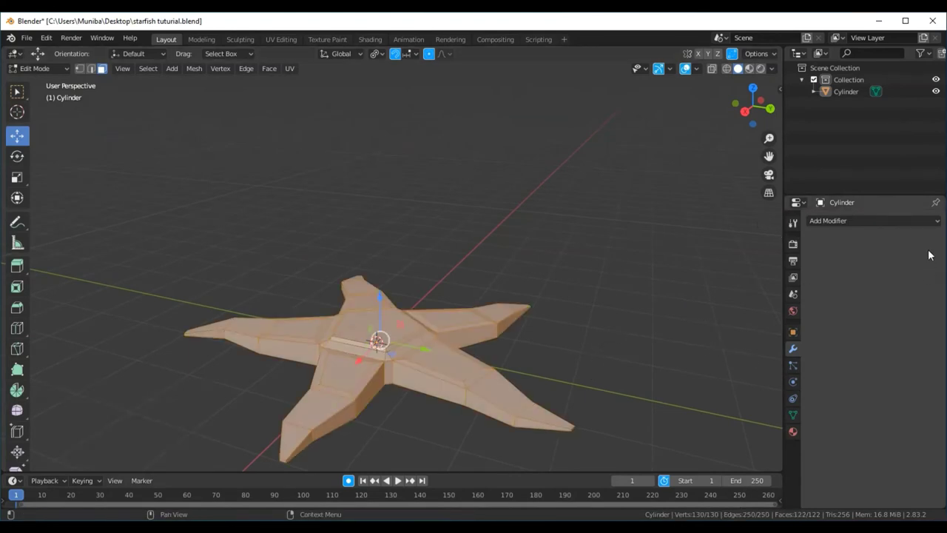
{"action": "left_click", "coordinate": [937, 221]}
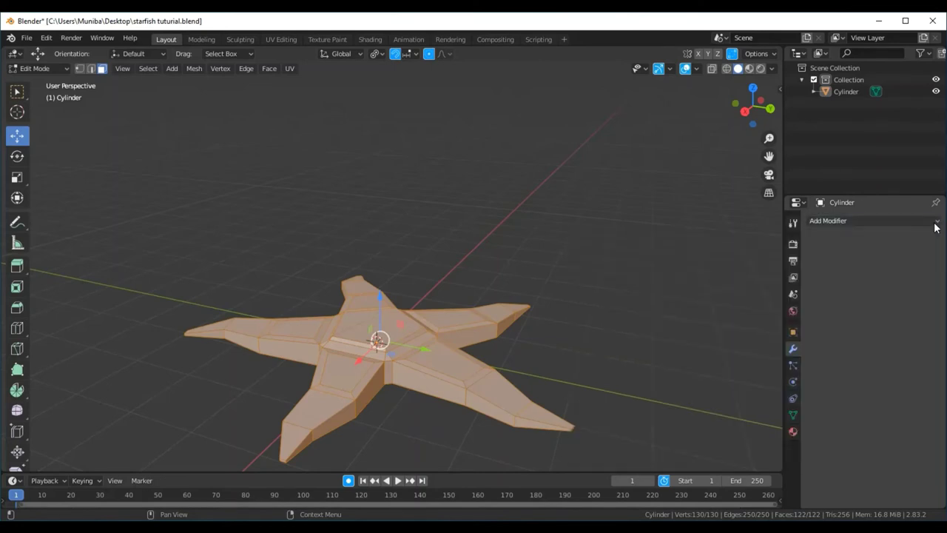
{"action": "left_click", "coordinate": [792, 431]}
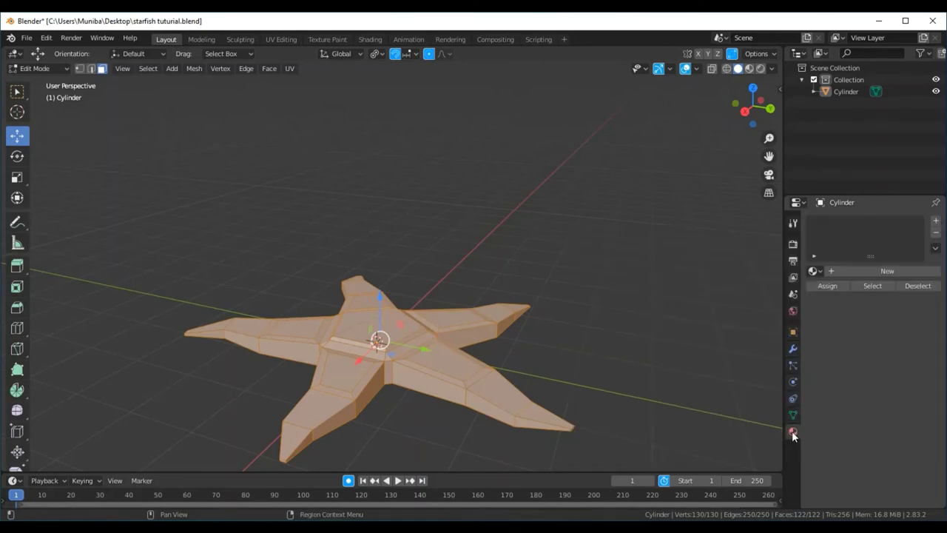
{"action": "left_click", "coordinate": [884, 270]}
{"action": "type", "text": "star"}
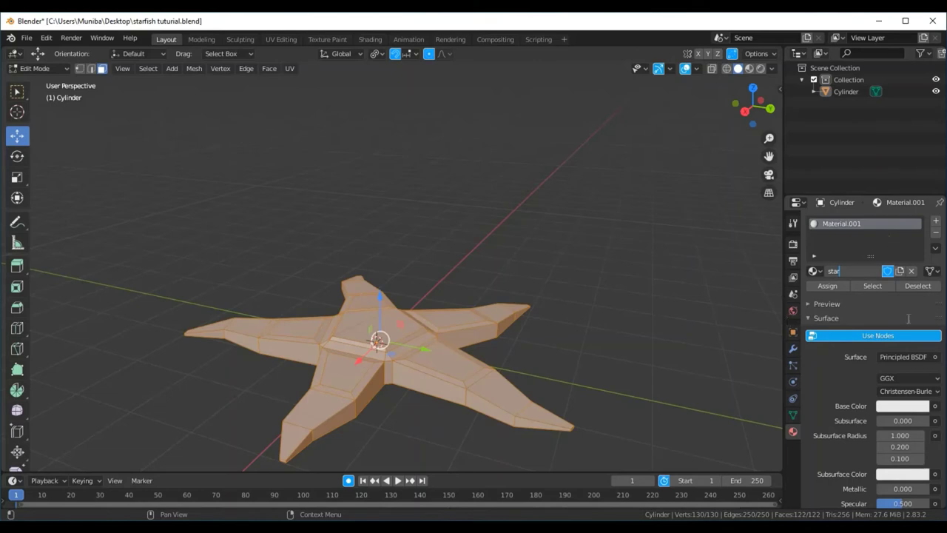
Step: Confirm the material name 'star' and set its Base Color to red (H 0.969, S 0.680, V 0.906)
{"action": "key", "text": "Return"}
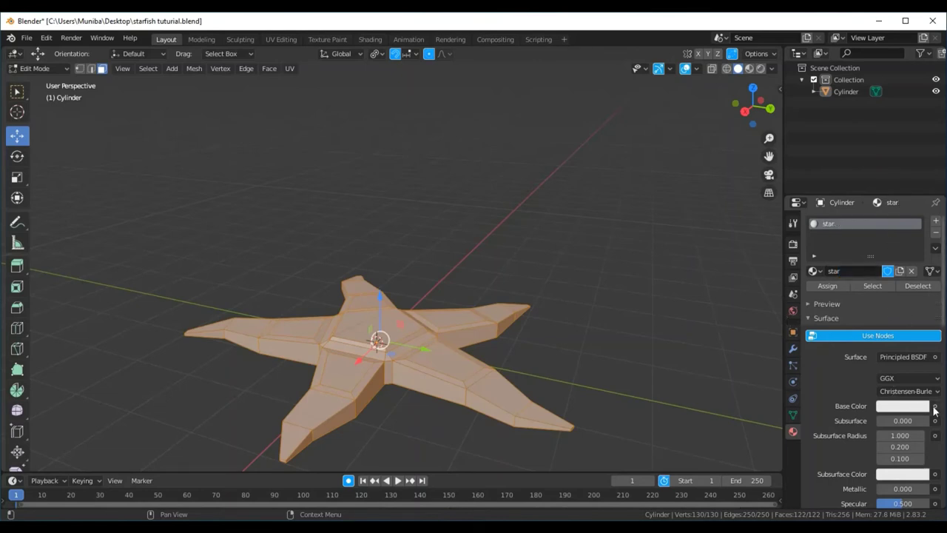
{"action": "left_click", "coordinate": [921, 408]}
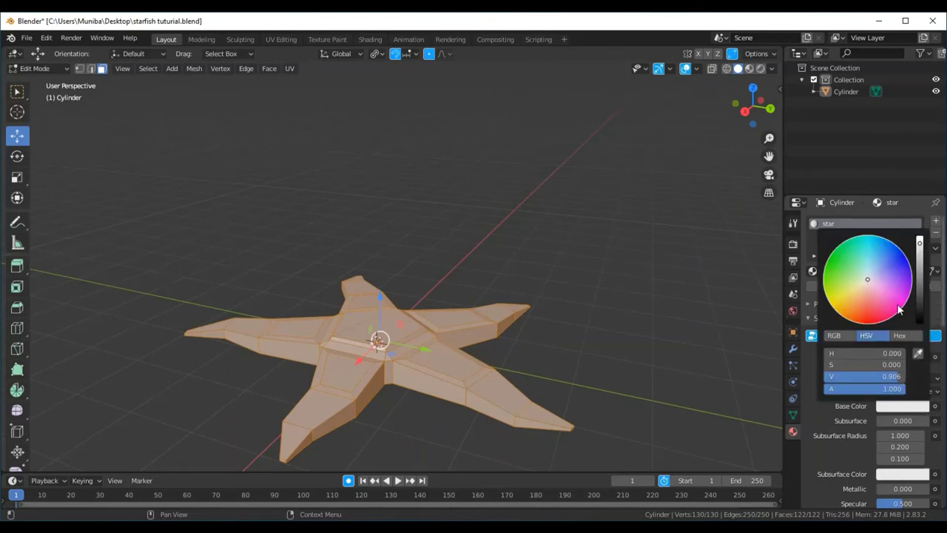
{"action": "left_click", "coordinate": [874, 301]}
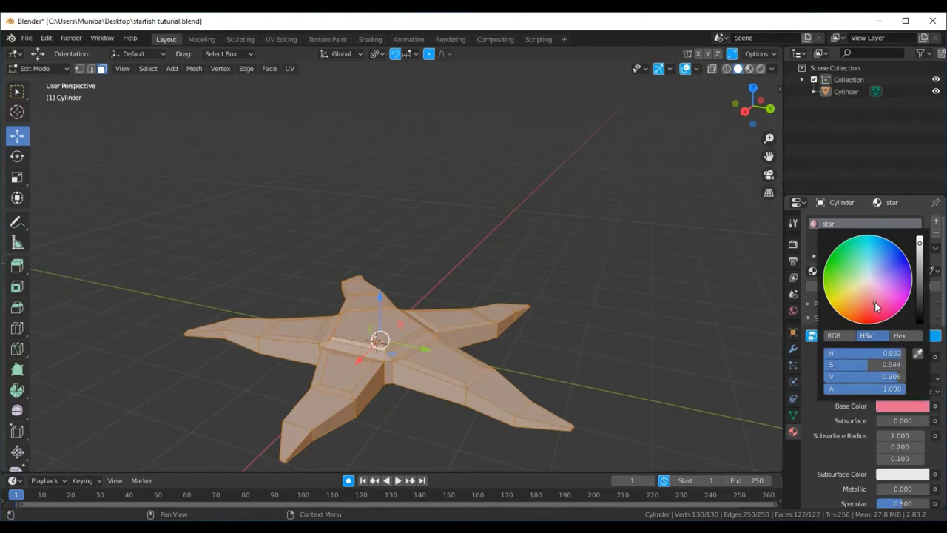
{"action": "left_click_drag", "start_coordinate": [871, 305], "coordinate": [873, 314]}
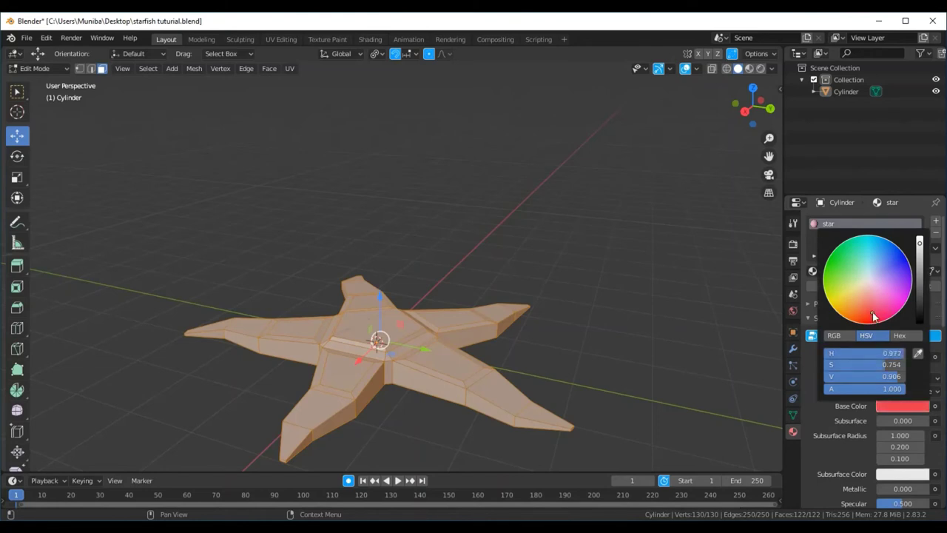
{"action": "left_click", "coordinate": [870, 305]}
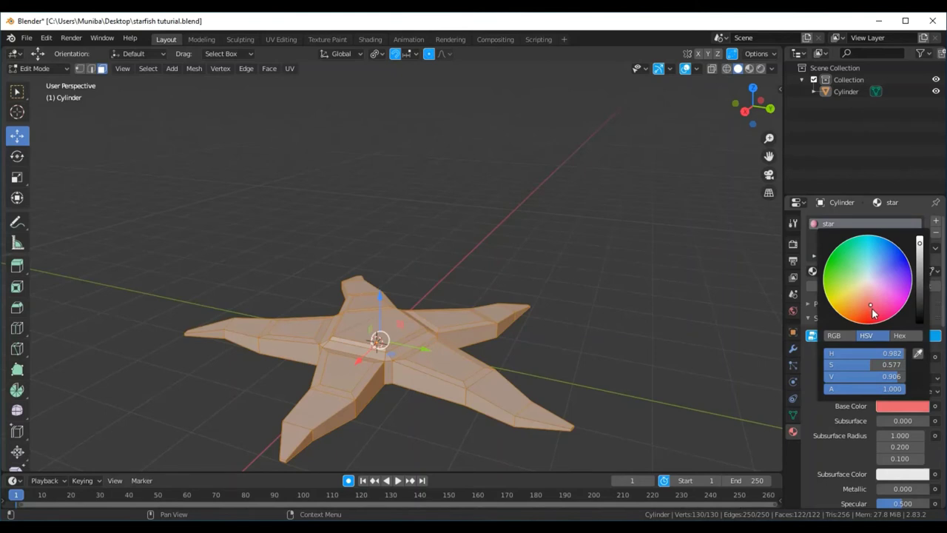
{"action": "left_click", "coordinate": [874, 315]}
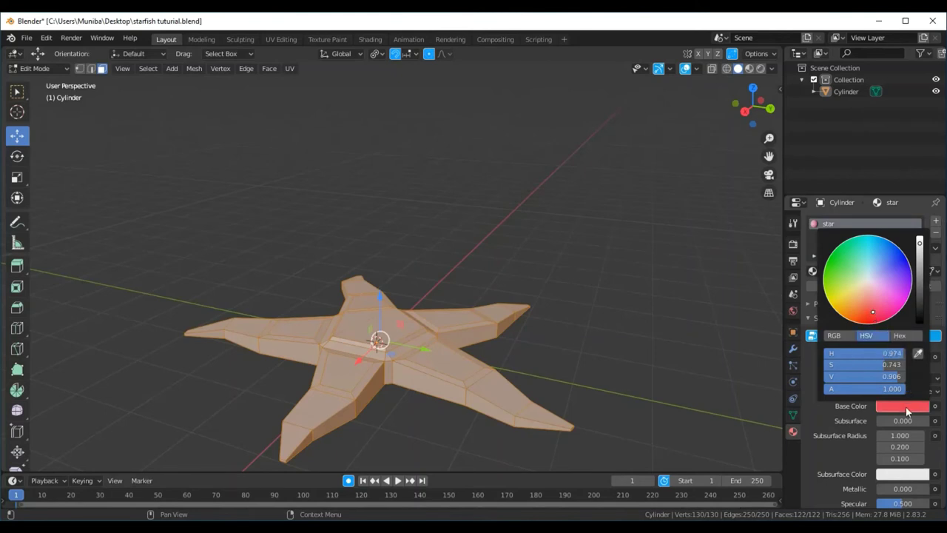
Step: Set the material's Viewport Display colour to red
{"action": "scroll", "coordinate": [907, 412], "scroll_direction": "down", "scroll_amount": 2}
{"action": "scroll", "coordinate": [910, 405], "scroll_direction": "up", "scroll_amount": 1}
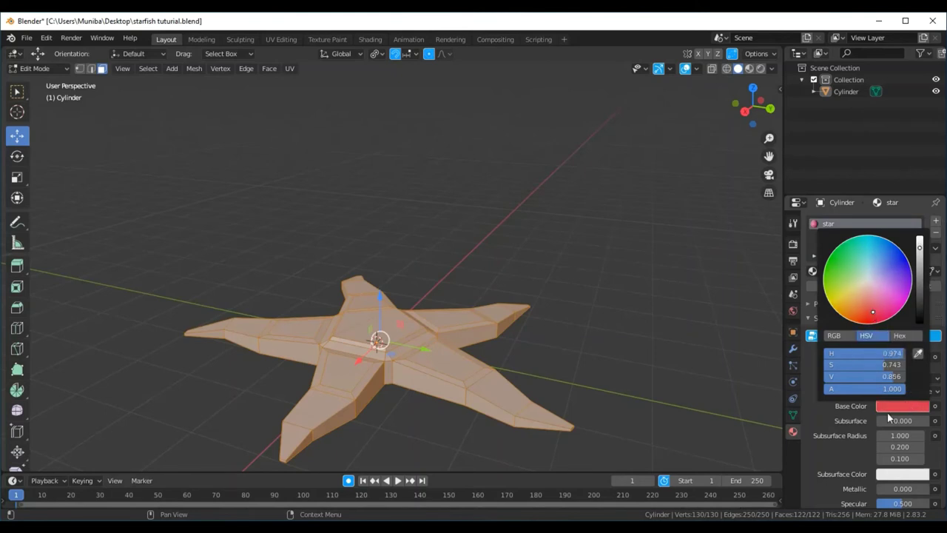
{"action": "scroll", "coordinate": [843, 446], "scroll_direction": "down", "scroll_amount": 2}
{"action": "scroll", "coordinate": [856, 437], "scroll_direction": "down", "scroll_amount": 4}
{"action": "scroll", "coordinate": [856, 437], "scroll_direction": "down", "scroll_amount": 4}
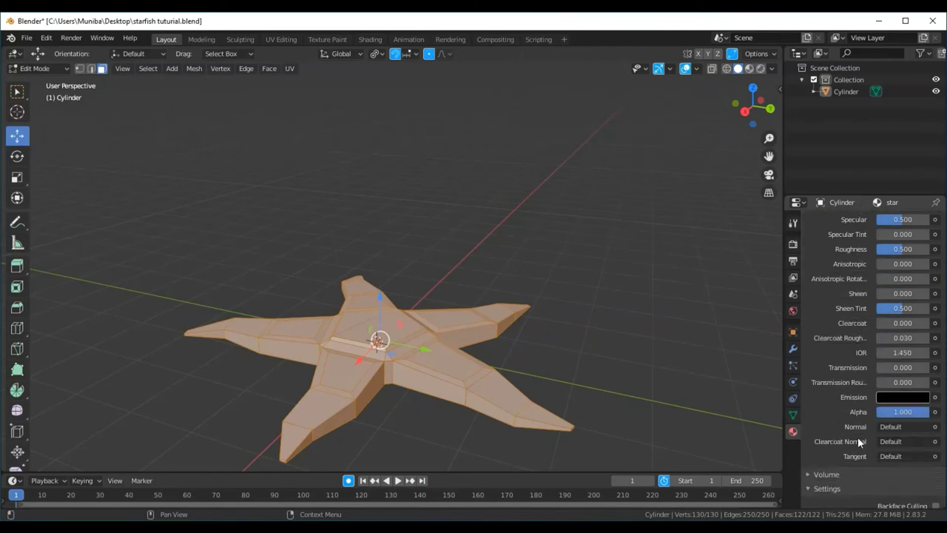
{"action": "scroll", "coordinate": [858, 440], "scroll_direction": "down", "scroll_amount": 4}
{"action": "scroll", "coordinate": [858, 441], "scroll_direction": "down", "scroll_amount": 1}
{"action": "scroll", "coordinate": [858, 440], "scroll_direction": "down", "scroll_amount": 2}
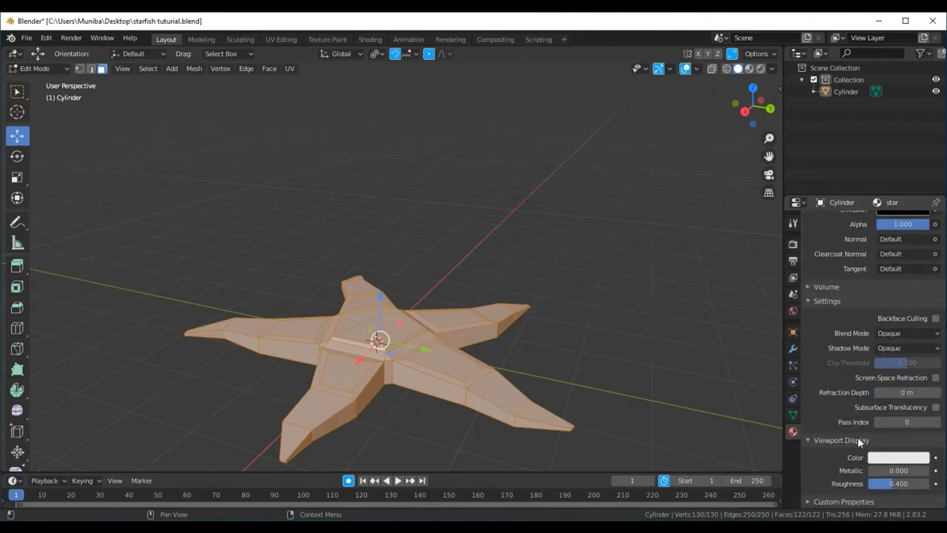
{"action": "left_click", "coordinate": [883, 457]}
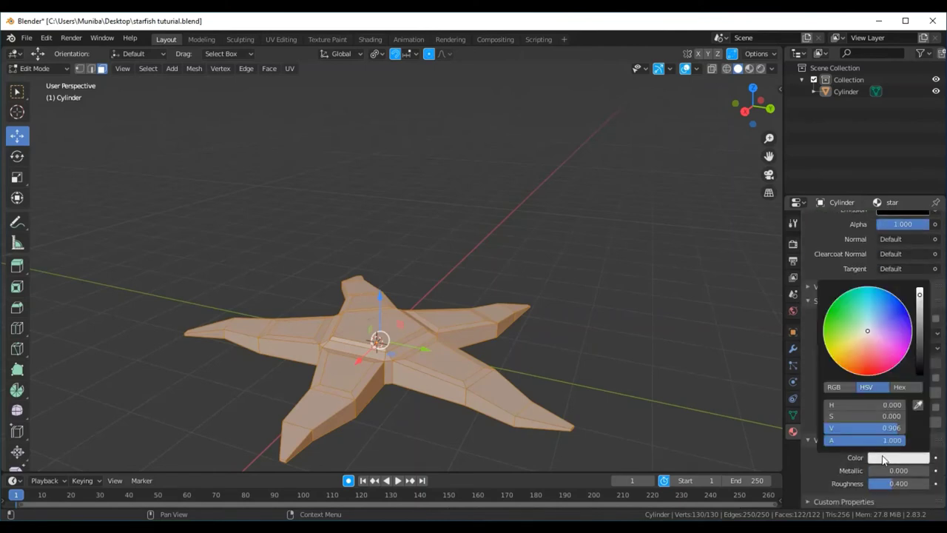
{"action": "left_click", "coordinate": [875, 359]}
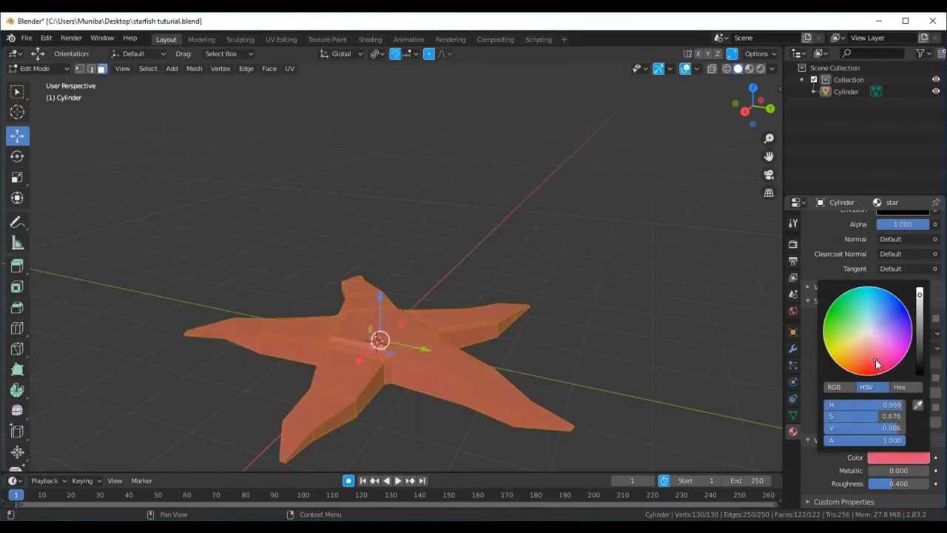
{"action": "left_click", "coordinate": [879, 360]}
{"action": "left_click", "coordinate": [885, 355]}
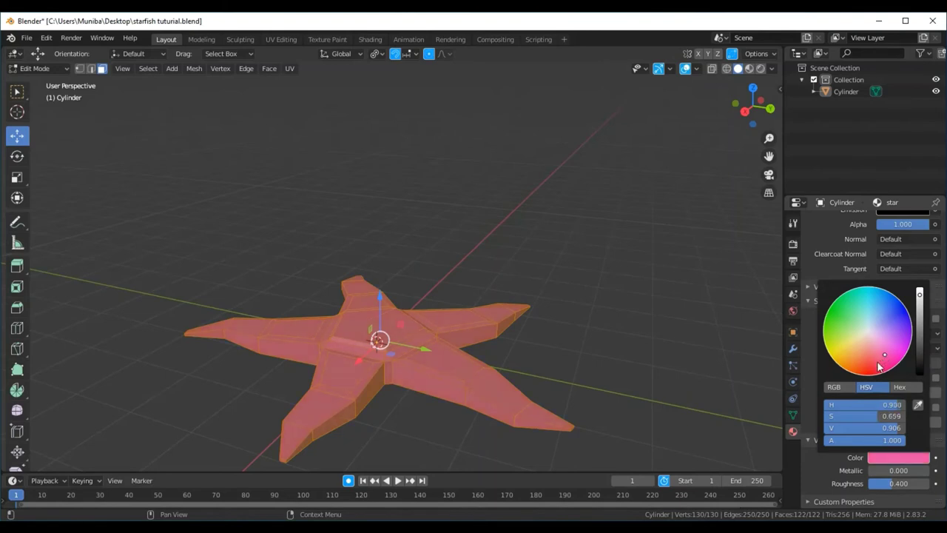
{"action": "left_click", "coordinate": [882, 361]}
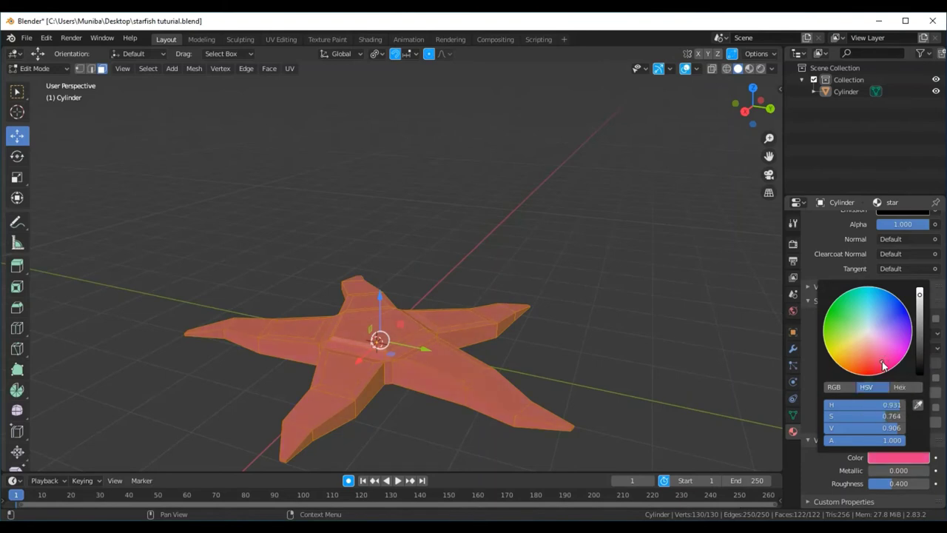
{"action": "left_click", "coordinate": [874, 359]}
Step: Deselect the whole mesh so the starfish shows its red tint
{"action": "scroll", "coordinate": [814, 378], "scroll_direction": "up", "scroll_amount": 2}
{"action": "scroll", "coordinate": [814, 378], "scroll_direction": "up", "scroll_amount": 4}
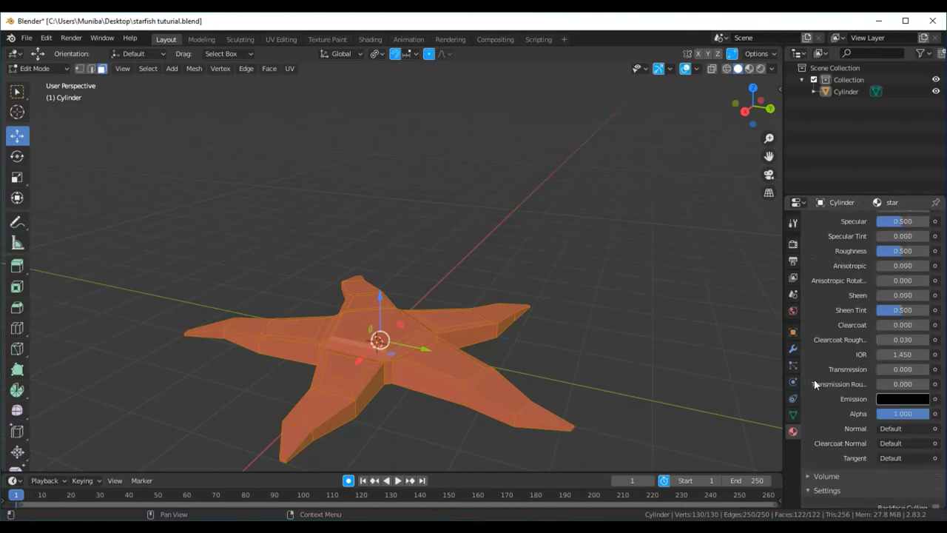
{"action": "scroll", "coordinate": [813, 378], "scroll_direction": "up", "scroll_amount": 5}
{"action": "scroll", "coordinate": [814, 379], "scroll_direction": "up", "scroll_amount": 3}
{"action": "scroll", "coordinate": [813, 379], "scroll_direction": "up", "scroll_amount": 1}
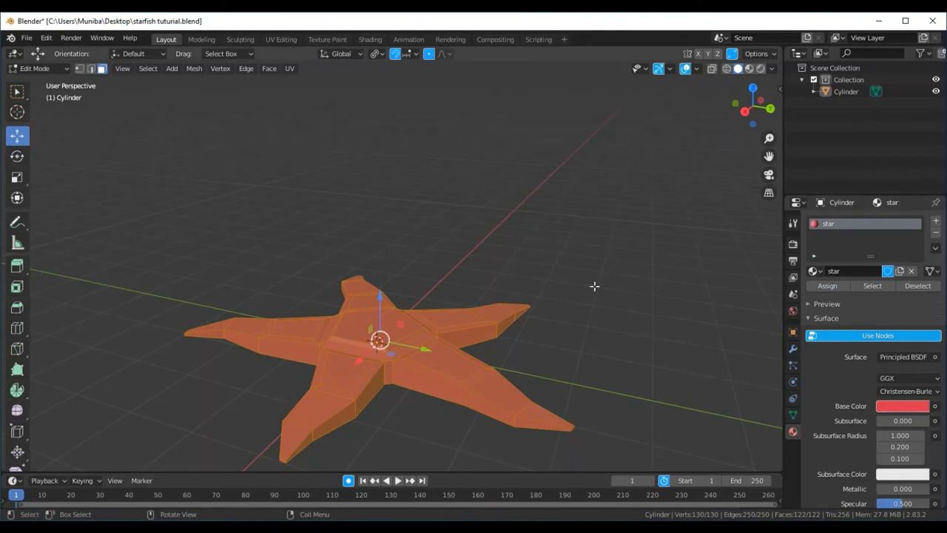
{"action": "key", "text": "alt+a"}
{"action": "mouse_move", "coordinate": [598, 285]}
{"action": "middle_mouse_down"}
{"action": "mouse_move", "coordinate": [660, 253]}
{"action": "mouse_move", "coordinate": [621, 274]}
{"action": "mouse_move", "coordinate": [596, 324]}
{"action": "mouse_move", "coordinate": [554, 283]}
{"action": "mouse_move", "coordinate": [563, 271]}
{"action": "mouse_move", "coordinate": [594, 277]}
{"action": "mouse_move", "coordinate": [590, 289]}
{"action": "mouse_move", "coordinate": [598, 269]}
{"action": "middle_mouse_up"}
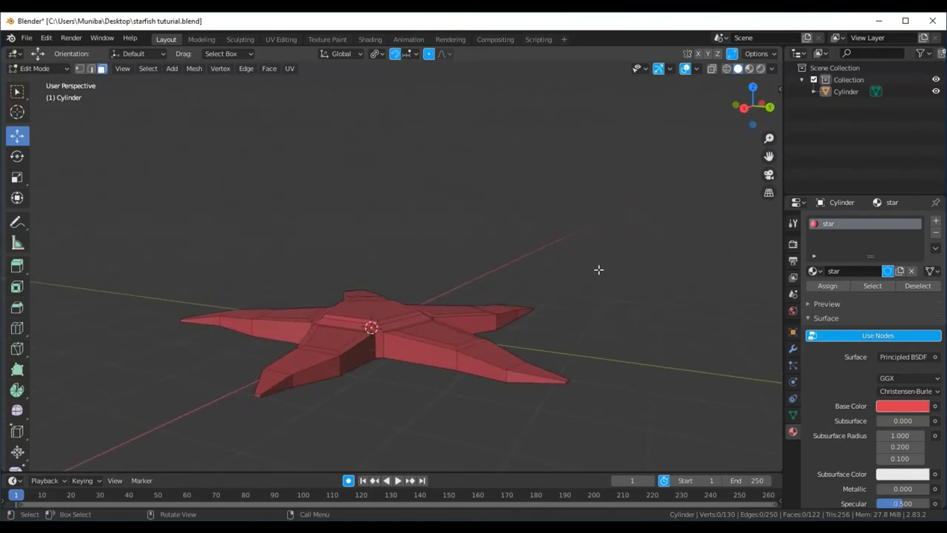
Step: Add three Catmull-Clark Subdivision Surface modifiers (viewport level 1, render 2) to the starfish
{"action": "left_click", "coordinate": [793, 350]}
{"action": "left_click", "coordinate": [841, 223]}
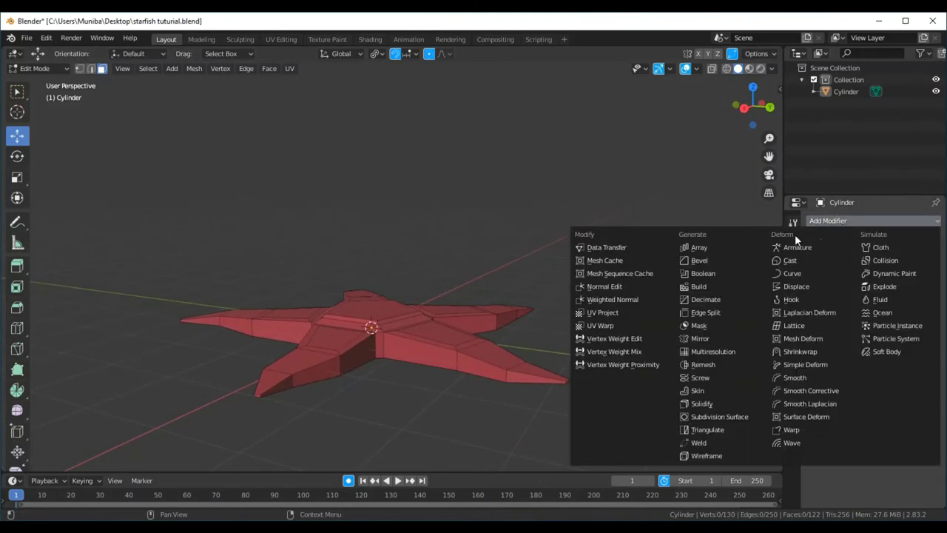
{"action": "left_click", "coordinate": [718, 417]}
{"action": "mouse_move", "coordinate": [691, 395]}
{"action": "middle_mouse_down"}
{"action": "mouse_move", "coordinate": [669, 435]}
{"action": "mouse_move", "coordinate": [615, 407]}
{"action": "mouse_move", "coordinate": [609, 385]}
{"action": "mouse_move", "coordinate": [619, 363]}
{"action": "mouse_move", "coordinate": [649, 374]}
{"action": "middle_mouse_up"}
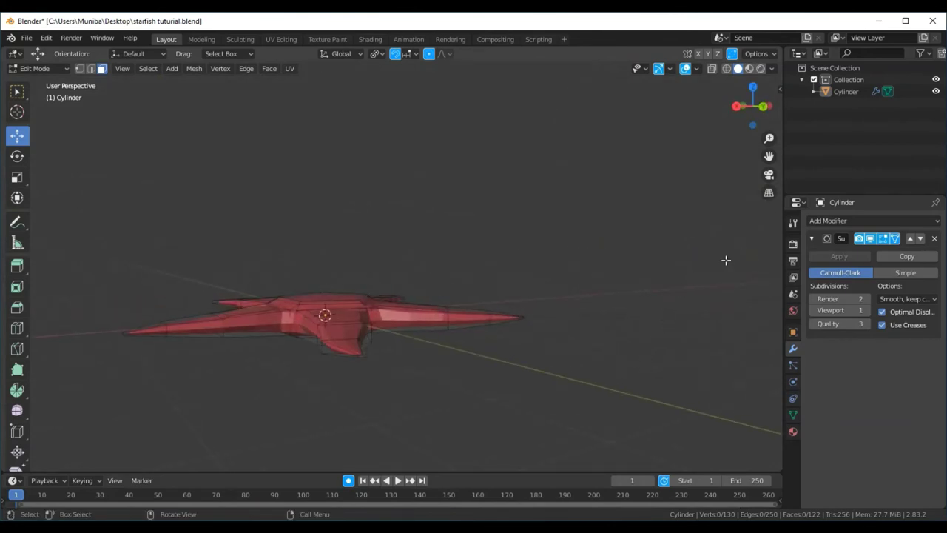
{"action": "left_click", "coordinate": [886, 223]}
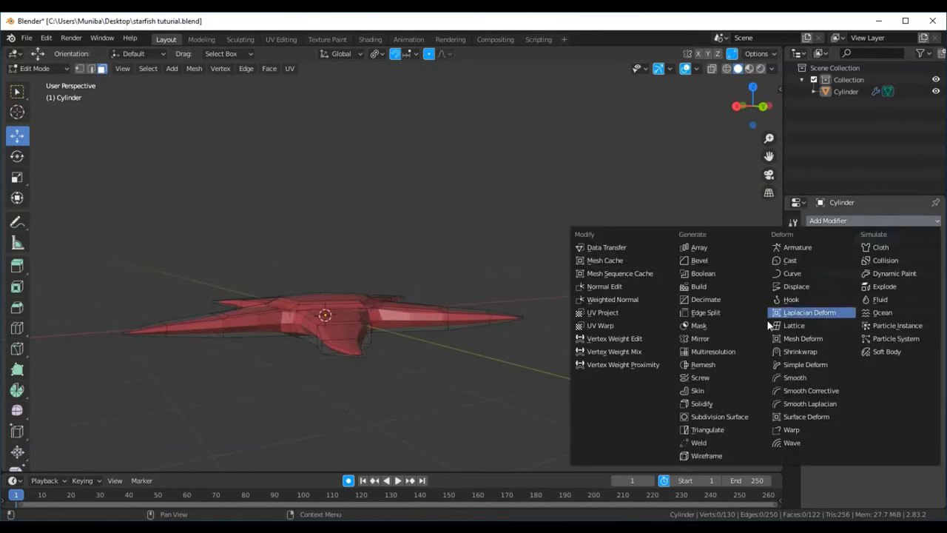
{"action": "left_click", "coordinate": [712, 421]}
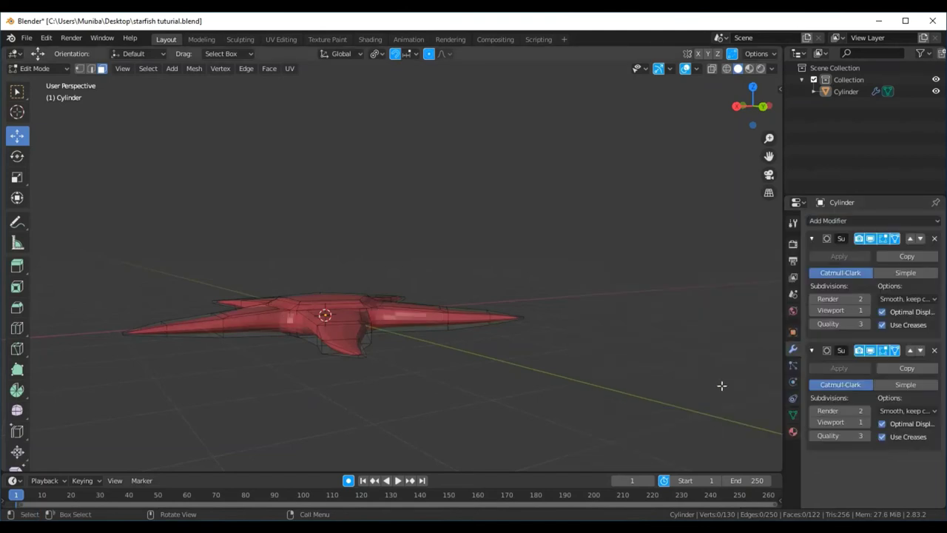
{"action": "left_click", "coordinate": [929, 221]}
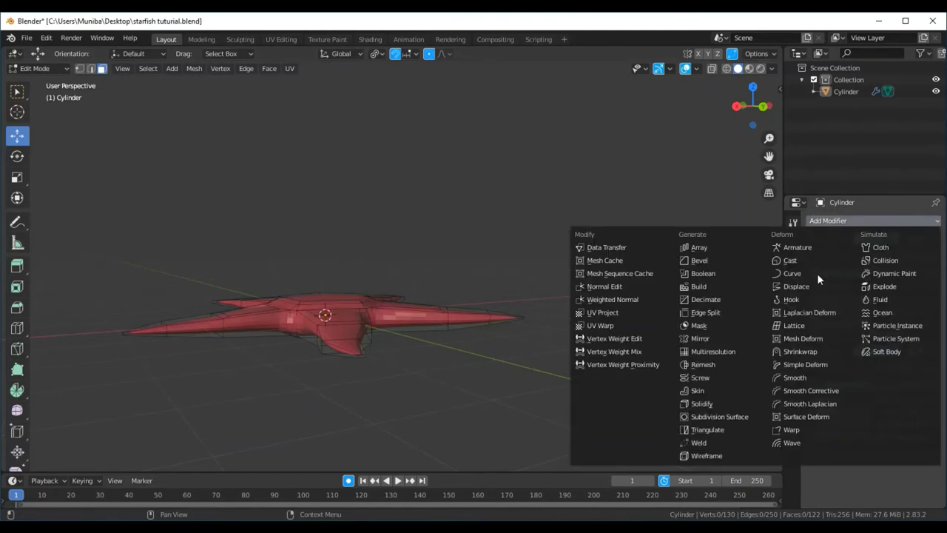
{"action": "left_click", "coordinate": [733, 417]}
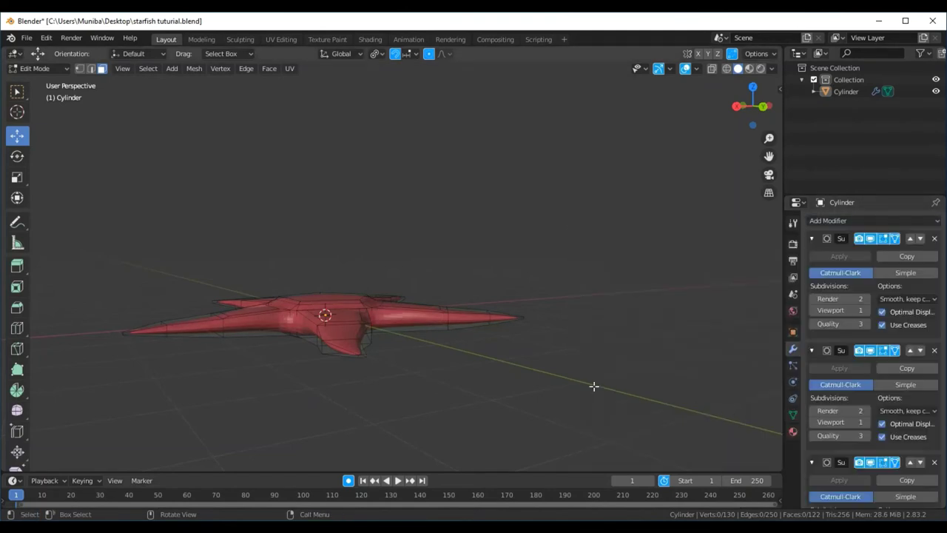
{"action": "mouse_move", "coordinate": [593, 385]}
{"action": "middle_mouse_down"}
{"action": "mouse_move", "coordinate": [661, 380]}
{"action": "mouse_move", "coordinate": [665, 363]}
{"action": "mouse_move", "coordinate": [668, 405]}
{"action": "mouse_move", "coordinate": [503, 297]}
{"action": "middle_mouse_up"}
Step: Raise the central pentagon face about 0.098 m along Z to dome the body
{"action": "left_click", "coordinate": [406, 311]}
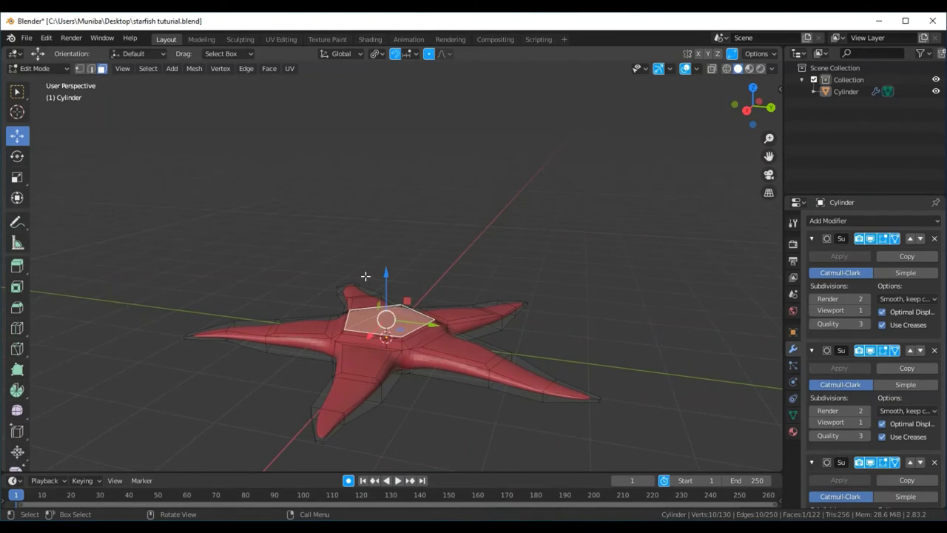
{"action": "left_click_drag", "start_coordinate": [388, 273], "coordinate": [393, 264]}
{"action": "left_click", "coordinate": [643, 396]}
{"action": "mouse_move", "coordinate": [643, 383]}
{"action": "middle_mouse_down"}
{"action": "mouse_move", "coordinate": [638, 357]}
{"action": "mouse_move", "coordinate": [642, 407]}
{"action": "mouse_move", "coordinate": [654, 384]}
{"action": "middle_mouse_up"}
Step: Preview the smoothed starfish in Object Mode, then return to Edit Mode
{"action": "left_click", "coordinate": [28, 69]}
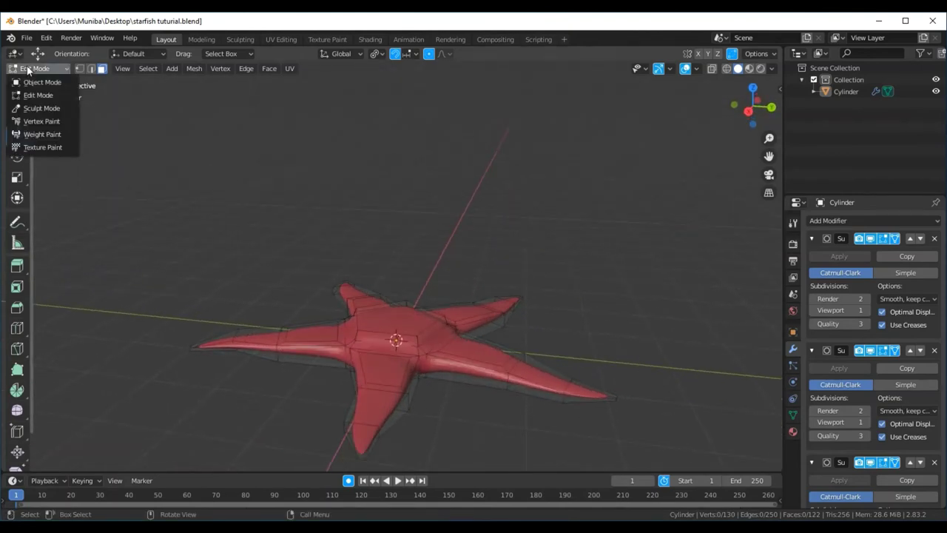
{"action": "left_click", "coordinate": [33, 83]}
{"action": "mouse_move", "coordinate": [562, 272]}
{"action": "middle_mouse_down"}
{"action": "mouse_move", "coordinate": [576, 318]}
{"action": "mouse_move", "coordinate": [567, 344]}
{"action": "mouse_move", "coordinate": [532, 366]}
{"action": "mouse_move", "coordinate": [404, 277]}
{"action": "mouse_move", "coordinate": [327, 268]}
{"action": "mouse_move", "coordinate": [292, 311]}
{"action": "mouse_move", "coordinate": [319, 353]}
{"action": "mouse_move", "coordinate": [351, 378]}
{"action": "mouse_move", "coordinate": [461, 270]}
{"action": "mouse_move", "coordinate": [509, 284]}
{"action": "middle_mouse_up"}
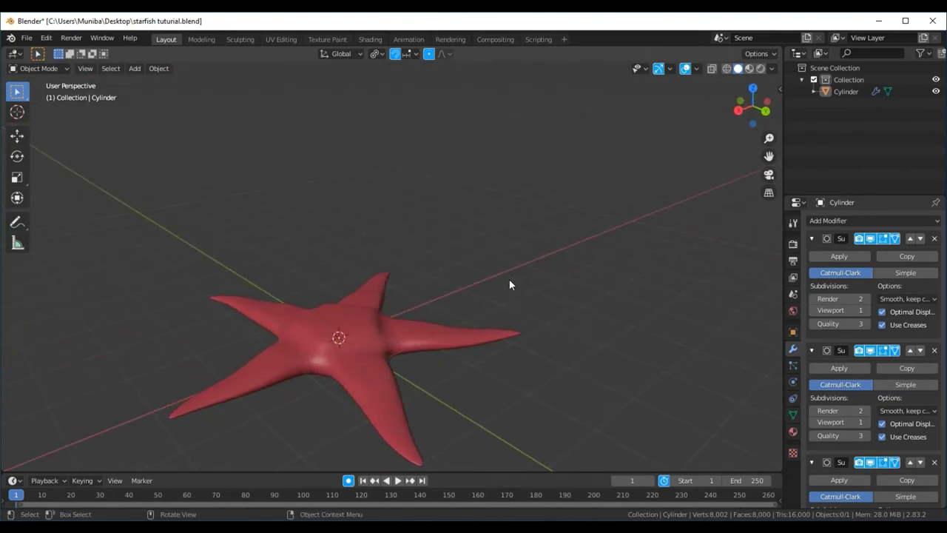
{"action": "scroll", "coordinate": [509, 284], "scroll_direction": "up", "scroll_amount": 2}
{"action": "scroll", "coordinate": [509, 285], "scroll_direction": "up", "scroll_amount": 2}
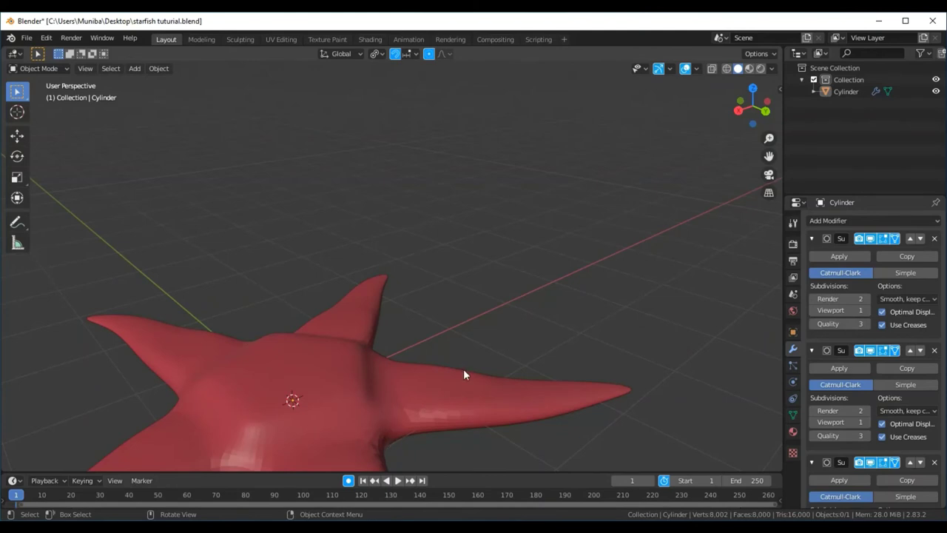
{"action": "scroll", "coordinate": [464, 370], "scroll_direction": "down", "scroll_amount": 3}
{"action": "left_click", "coordinate": [59, 68]}
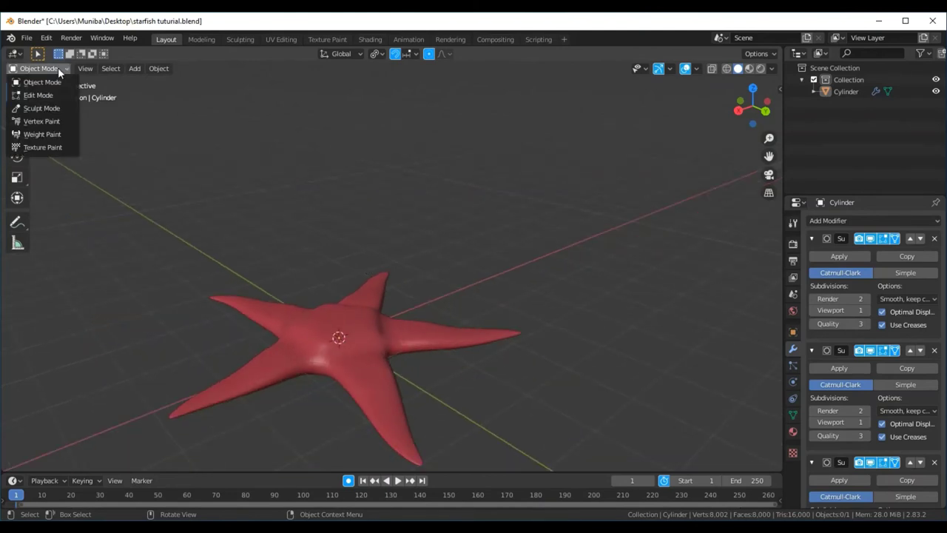
{"action": "left_click", "coordinate": [37, 92]}
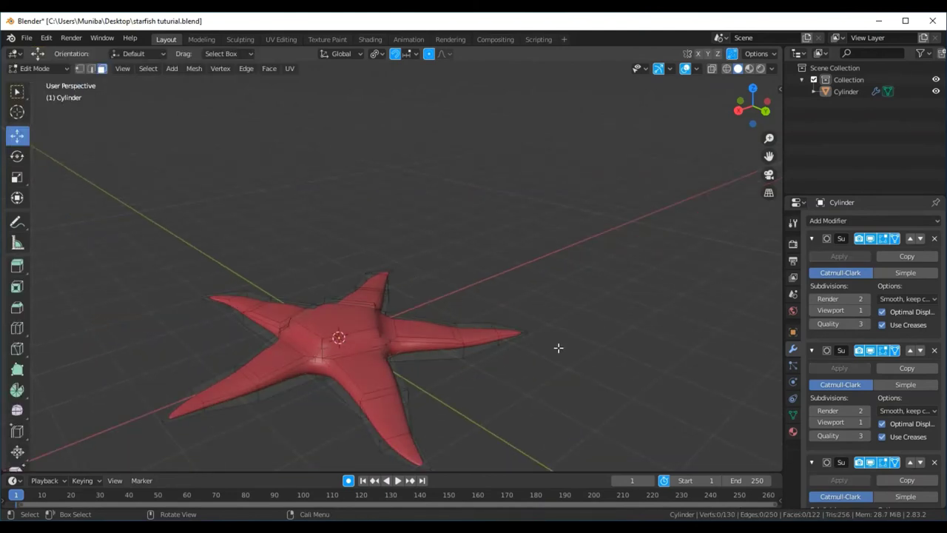
{"action": "middle_click_drag", "start_coordinate": [558, 348], "coordinate": [507, 338]}
{"action": "scroll", "coordinate": [510, 338], "scroll_direction": "up", "scroll_amount": 1}
{"action": "scroll", "coordinate": [509, 338], "scroll_direction": "up", "scroll_amount": 2}
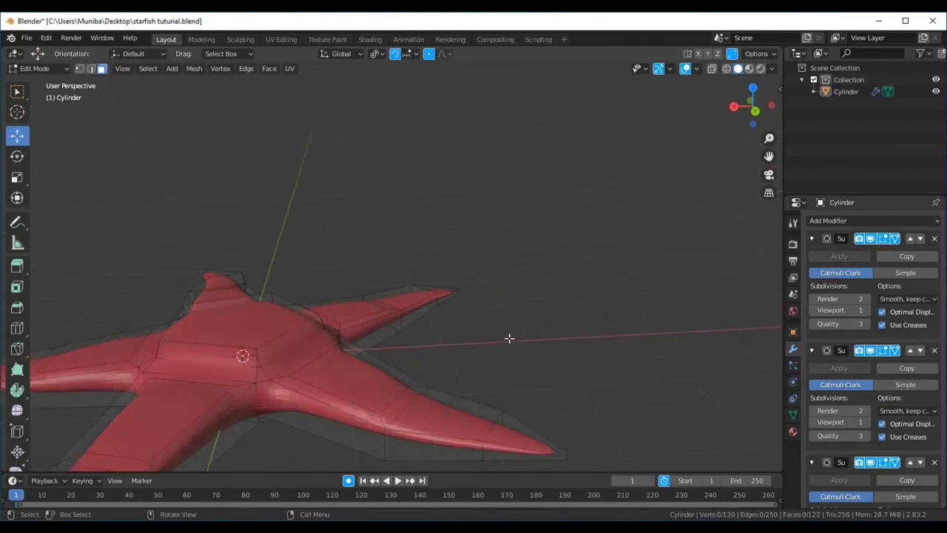
{"action": "mouse_move", "coordinate": [383, 260]}
{"action": "middle_mouse_down"}
{"action": "mouse_move", "coordinate": [455, 237]}
{"action": "mouse_move", "coordinate": [457, 287]}
{"action": "mouse_move", "coordinate": [461, 262]}
{"action": "mouse_move", "coordinate": [408, 258]}
{"action": "middle_mouse_up"}
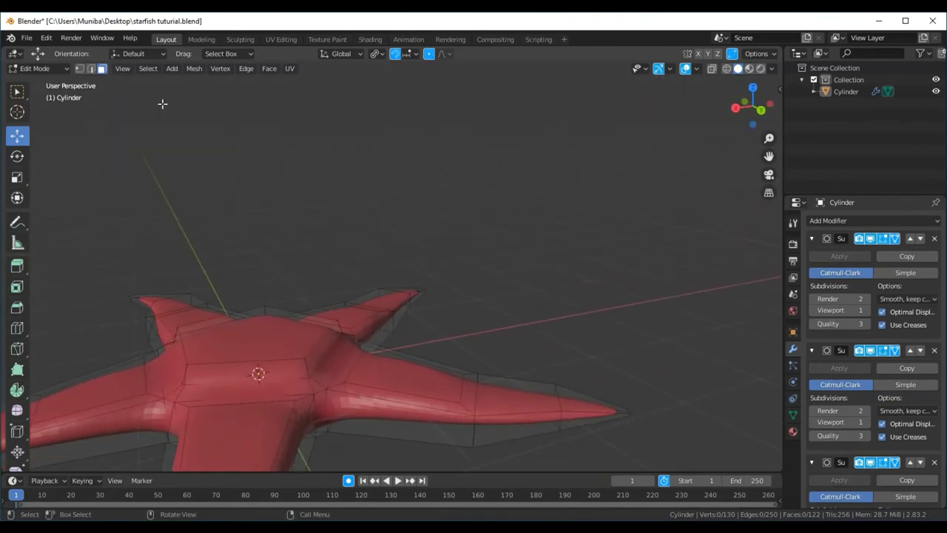
Step: Lift several vertices around the central body slightly along Z
{"action": "left_click", "coordinate": [330, 351]}
{"action": "left_click_drag", "start_coordinate": [325, 313], "coordinate": [334, 304]}
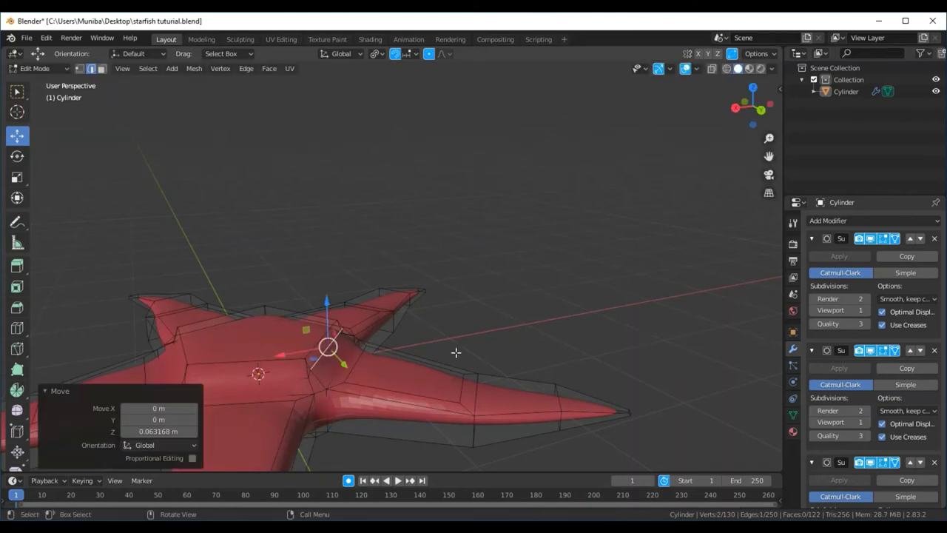
{"action": "mouse_move", "coordinate": [454, 353]}
{"action": "middle_mouse_down"}
{"action": "mouse_move", "coordinate": [476, 420]}
{"action": "mouse_move", "coordinate": [496, 366]}
{"action": "middle_mouse_up"}
{"action": "left_click", "coordinate": [435, 413]}
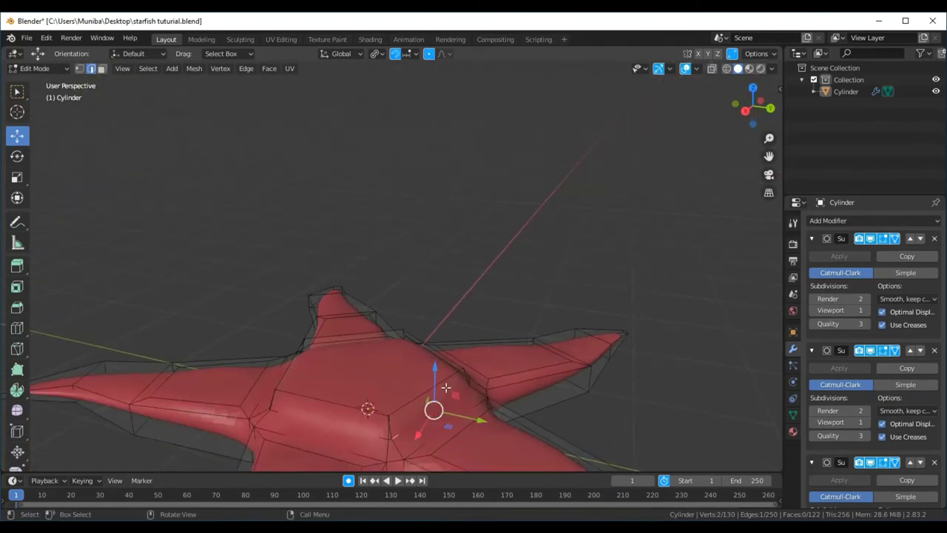
{"action": "left_click_drag", "start_coordinate": [435, 368], "coordinate": [437, 362]}
{"action": "mouse_move", "coordinate": [433, 406]}
{"action": "middle_mouse_down"}
{"action": "mouse_move", "coordinate": [473, 398]}
{"action": "mouse_move", "coordinate": [469, 364]}
{"action": "middle_mouse_up"}
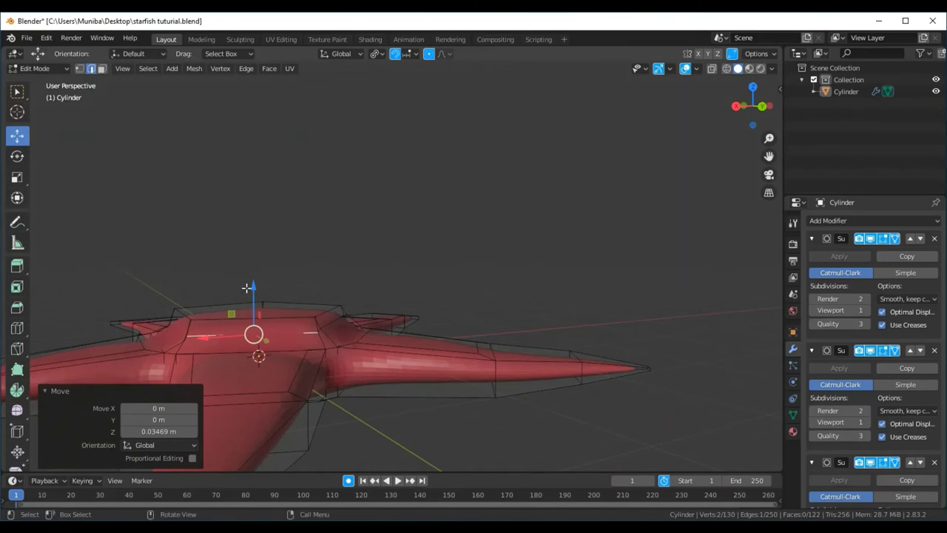
{"action": "left_click_drag", "start_coordinate": [253, 284], "coordinate": [254, 280]}
{"action": "middle_click_drag", "start_coordinate": [348, 366], "coordinate": [405, 360]}
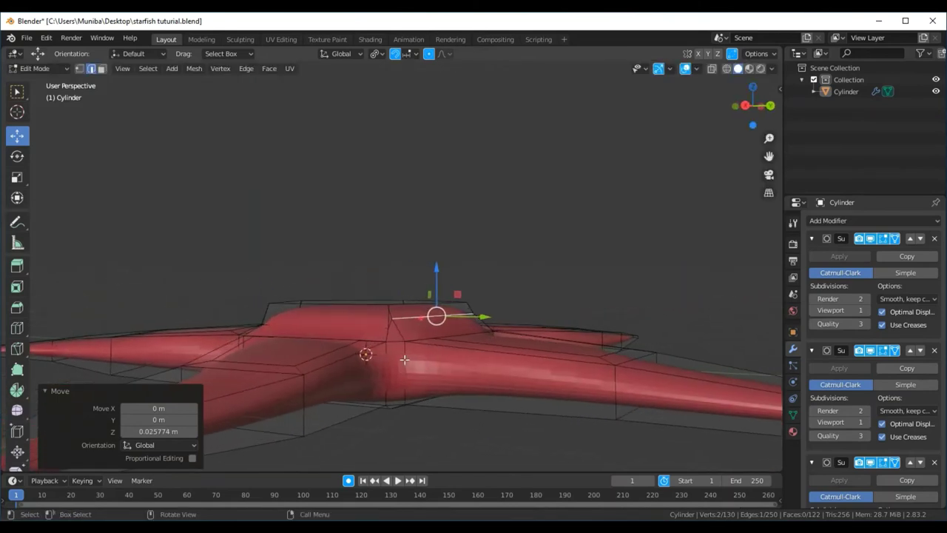
Step: Raise a point near the centre about 0.061 m and lift a body edge along Z
{"action": "left_click", "coordinate": [342, 317]}
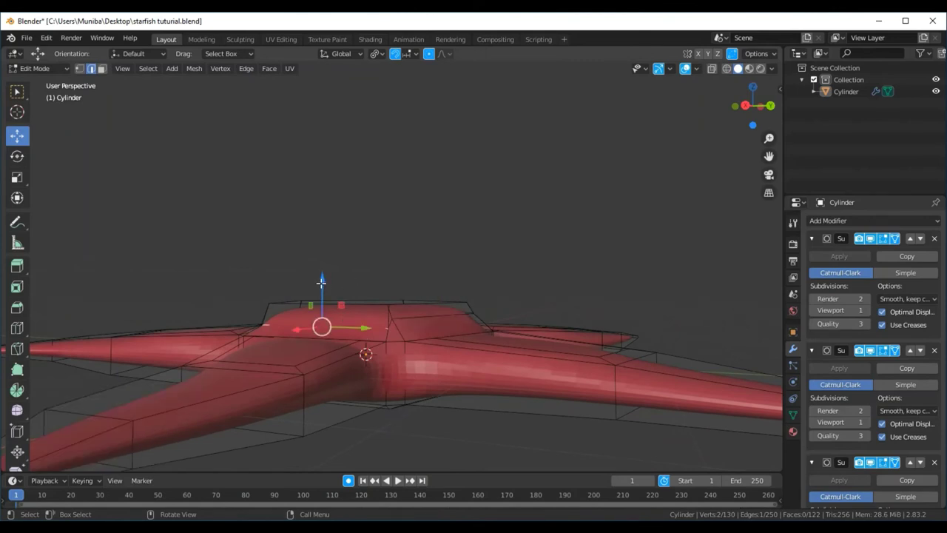
{"action": "left_click_drag", "start_coordinate": [321, 281], "coordinate": [324, 273]}
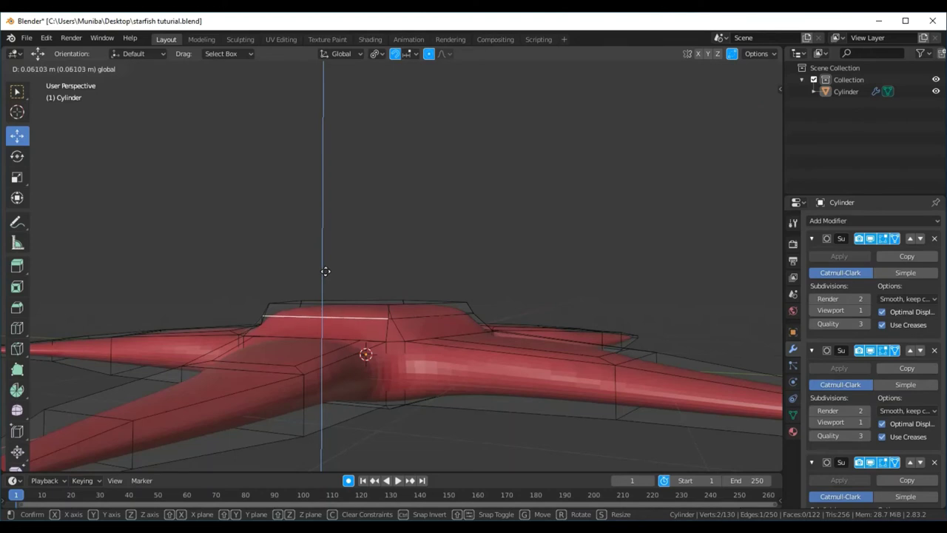
{"action": "left_click_drag", "start_coordinate": [323, 273], "coordinate": [324, 270]}
{"action": "middle_click_drag", "start_coordinate": [349, 386], "coordinate": [452, 404]}
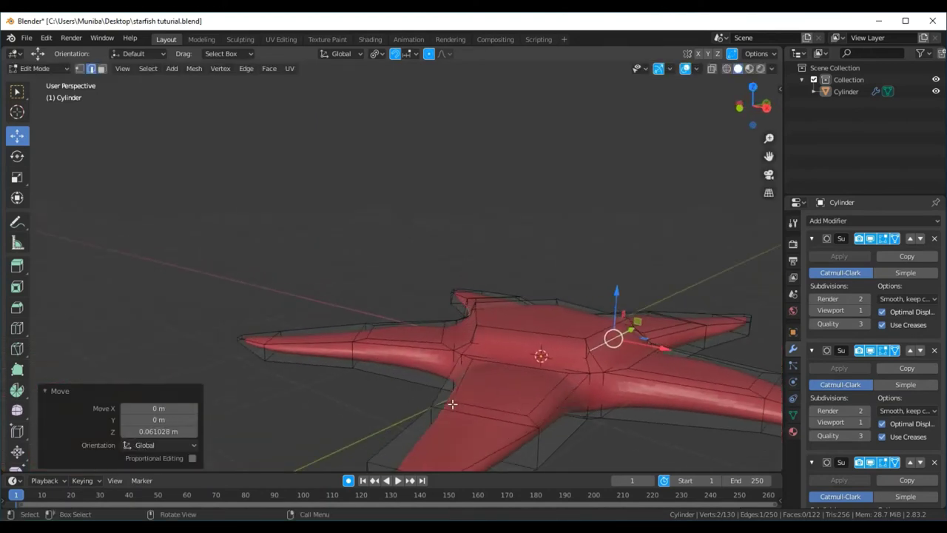
{"action": "left_click", "coordinate": [439, 400]}
{"action": "left_click", "coordinate": [527, 347]}
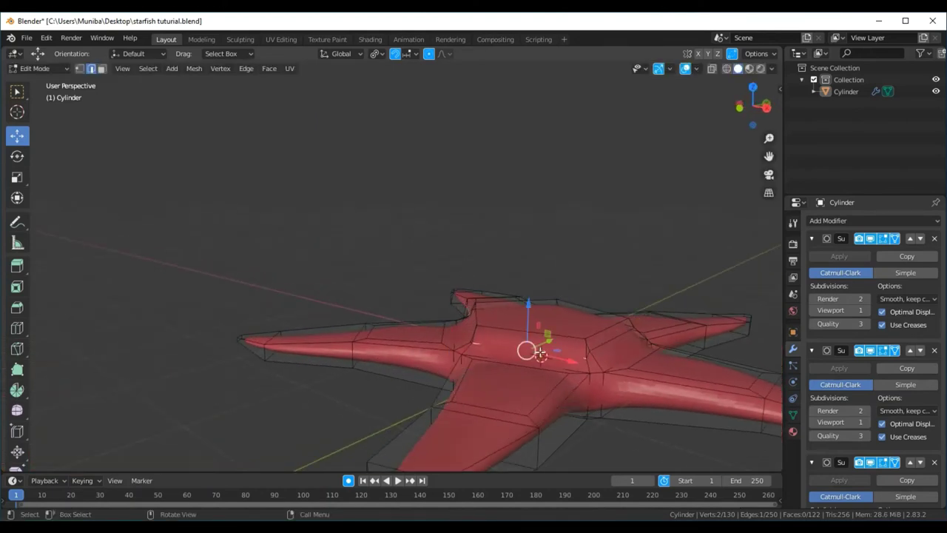
{"action": "middle_click_drag", "start_coordinate": [581, 444], "coordinate": [582, 425]}
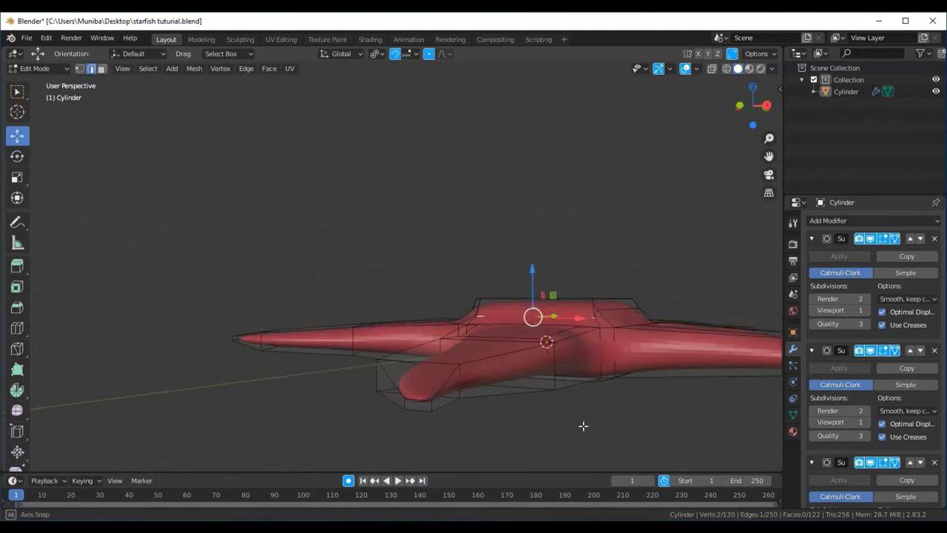
{"action": "left_click_drag", "start_coordinate": [531, 281], "coordinate": [532, 263]}
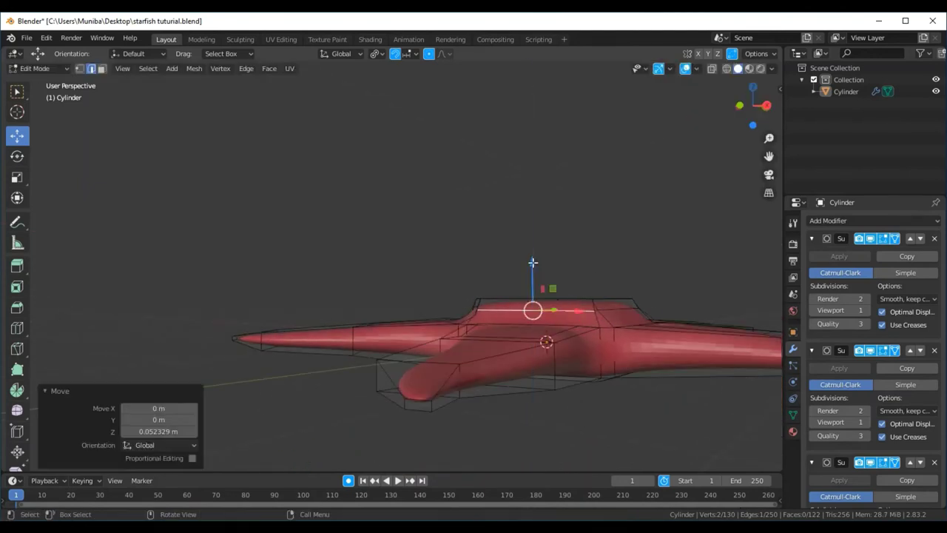
{"action": "mouse_move", "coordinate": [527, 332]}
{"action": "middle_mouse_down"}
{"action": "mouse_move", "coordinate": [546, 340]}
{"action": "mouse_move", "coordinate": [435, 267]}
{"action": "middle_mouse_up"}
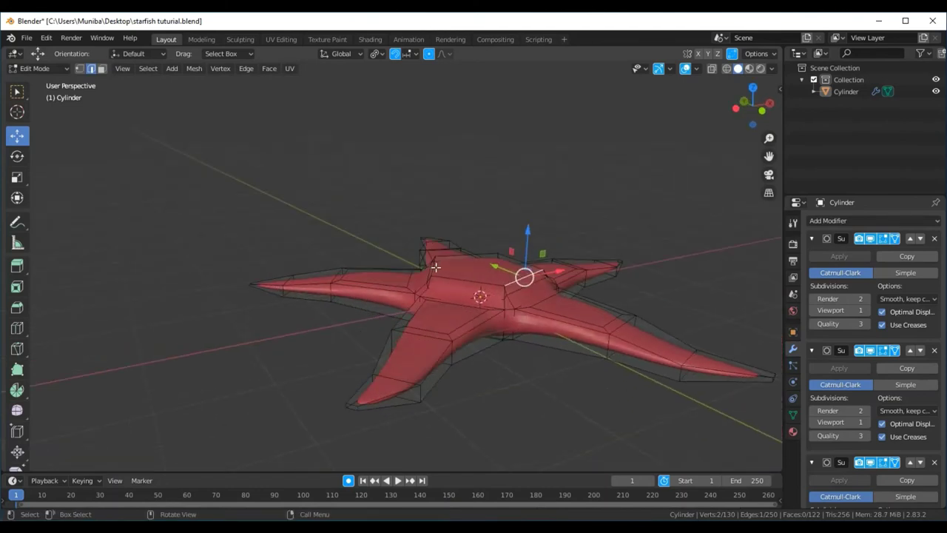
Step: Lift one more edge near the centre 0.051392 m along Z
{"action": "left_click", "coordinate": [468, 294]}
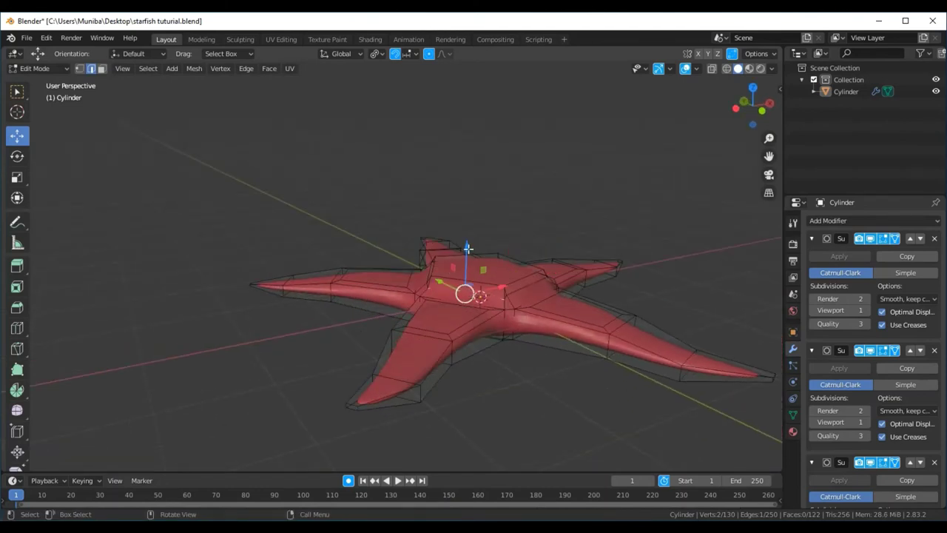
{"action": "left_click_drag", "start_coordinate": [468, 248], "coordinate": [468, 243]}
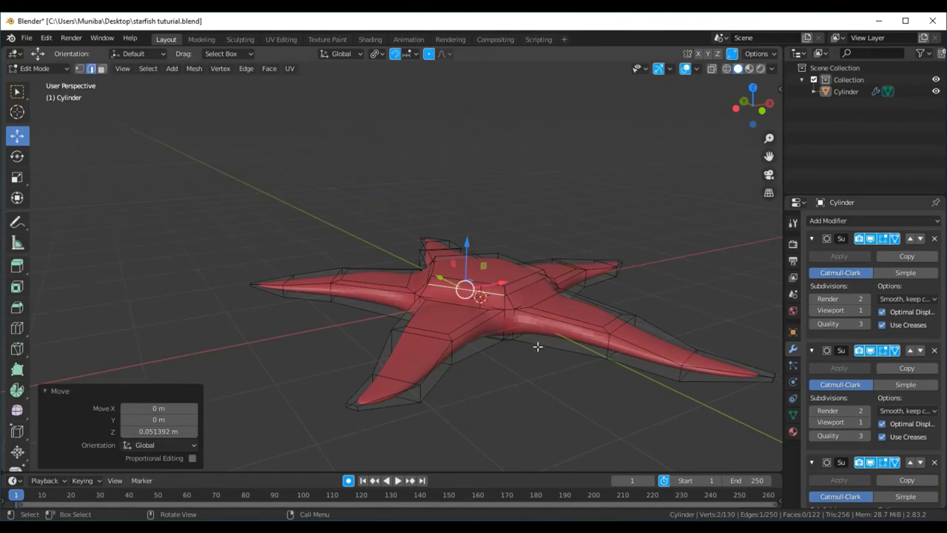
{"action": "scroll", "coordinate": [537, 344], "scroll_direction": "up", "scroll_amount": 3}
{"action": "mouse_move", "coordinate": [451, 401]}
{"action": "middle_mouse_down"}
{"action": "mouse_move", "coordinate": [385, 379]}
{"action": "mouse_move", "coordinate": [391, 338]}
{"action": "mouse_move", "coordinate": [681, 339]}
{"action": "middle_mouse_up"}
{"action": "scroll", "coordinate": [392, 341], "scroll_direction": "down", "scroll_amount": 2}
{"action": "mouse_move", "coordinate": [629, 403]}
{"action": "middle_mouse_down"}
{"action": "mouse_move", "coordinate": [302, 317]}
{"action": "mouse_move", "coordinate": [384, 380]}
{"action": "middle_mouse_up"}
{"action": "left_click", "coordinate": [379, 398]}
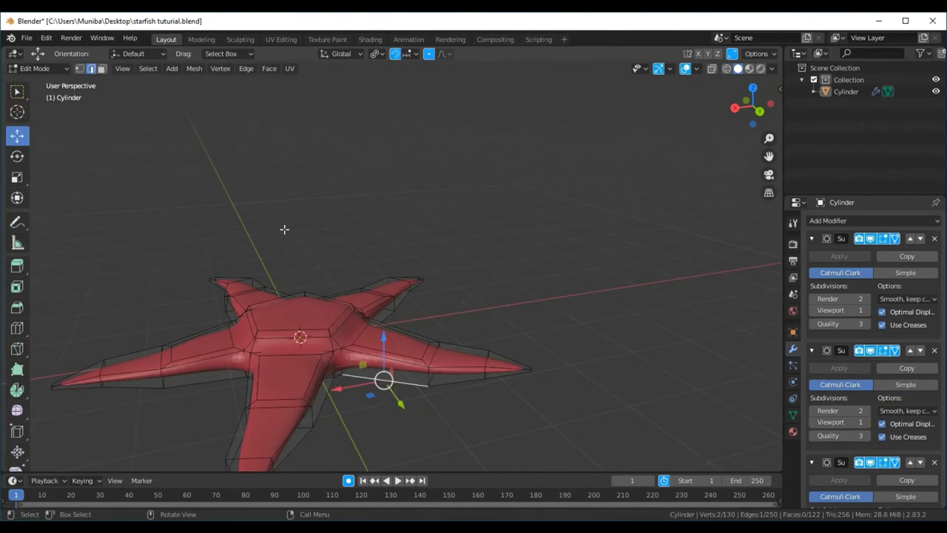
Step: Preview the smooth red starfish in Object Mode, then switch it back into Edit Mode
{"action": "left_click", "coordinate": [40, 69]}
{"action": "left_click", "coordinate": [42, 82]}
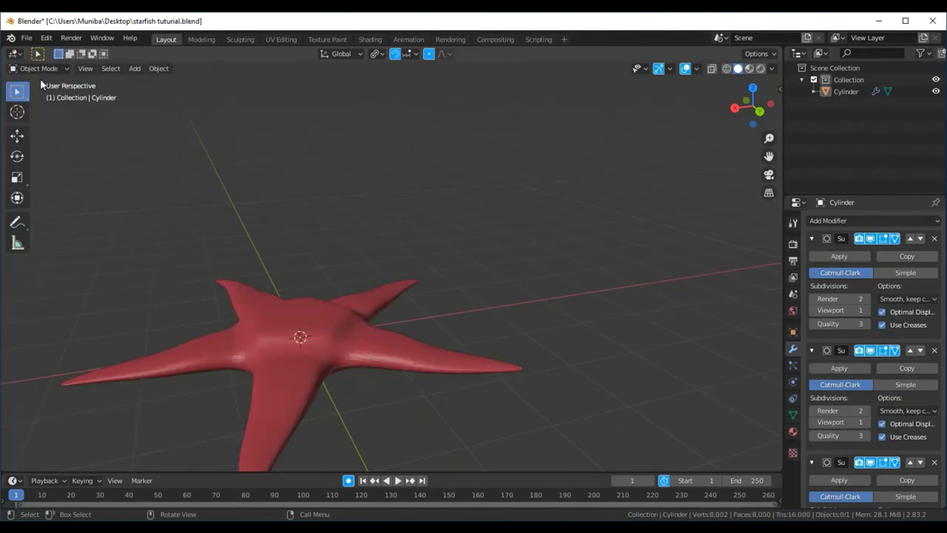
{"action": "mouse_move", "coordinate": [330, 317]}
{"action": "middle_mouse_down"}
{"action": "mouse_move", "coordinate": [355, 383]}
{"action": "mouse_move", "coordinate": [379, 395]}
{"action": "mouse_move", "coordinate": [424, 326]}
{"action": "middle_mouse_up"}
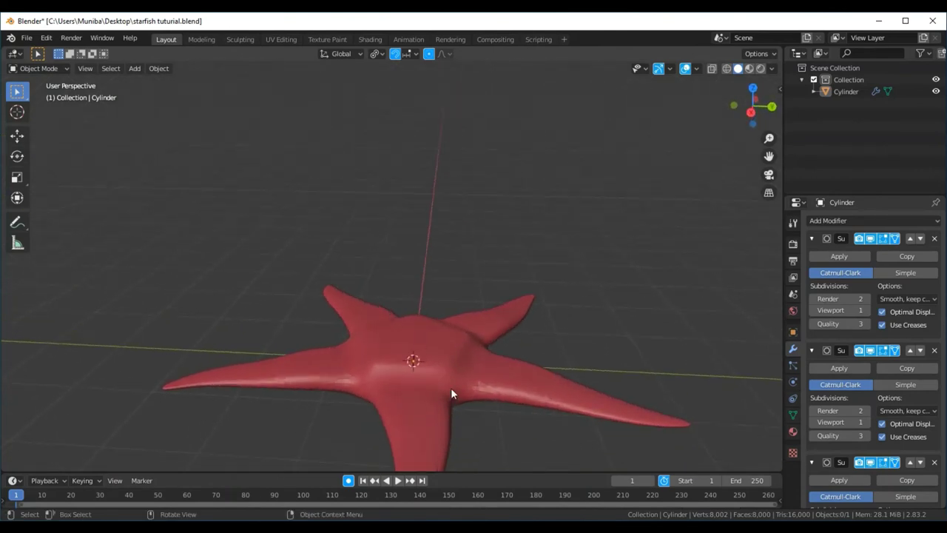
{"action": "middle_click_drag", "start_coordinate": [451, 387], "coordinate": [410, 408]}
{"action": "left_click", "coordinate": [409, 369]}
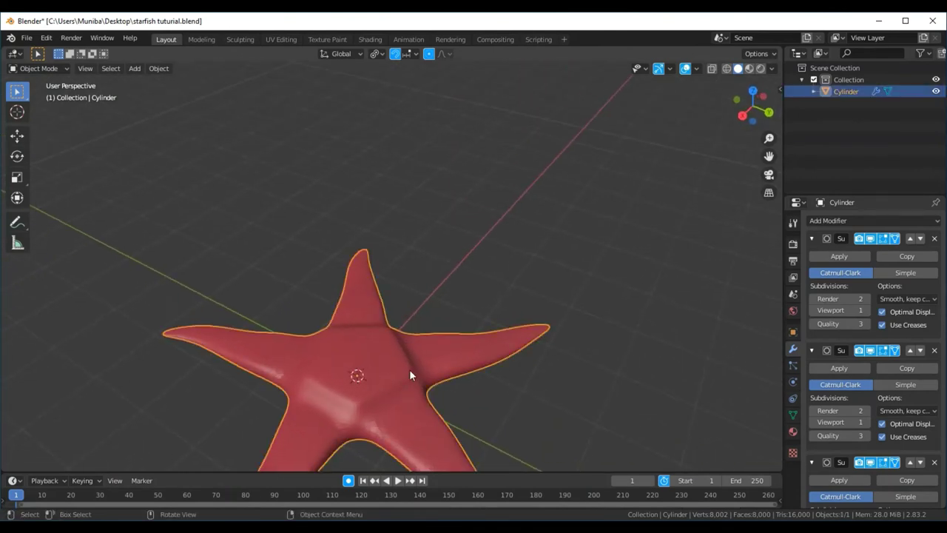
{"action": "left_click", "coordinate": [41, 69]}
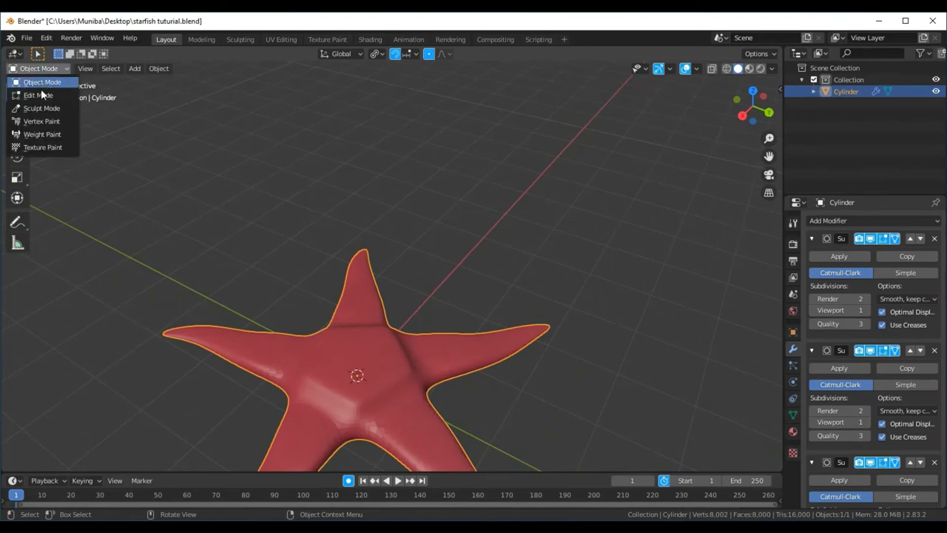
{"action": "left_click", "coordinate": [41, 92]}
{"action": "mouse_move", "coordinate": [518, 348]}
{"action": "middle_mouse_down"}
{"action": "mouse_move", "coordinate": [465, 380]}
{"action": "mouse_move", "coordinate": [465, 338]}
{"action": "mouse_move", "coordinate": [427, 353]}
{"action": "mouse_move", "coordinate": [356, 323]}
{"action": "middle_mouse_up"}
{"action": "left_click", "coordinate": [297, 361]}
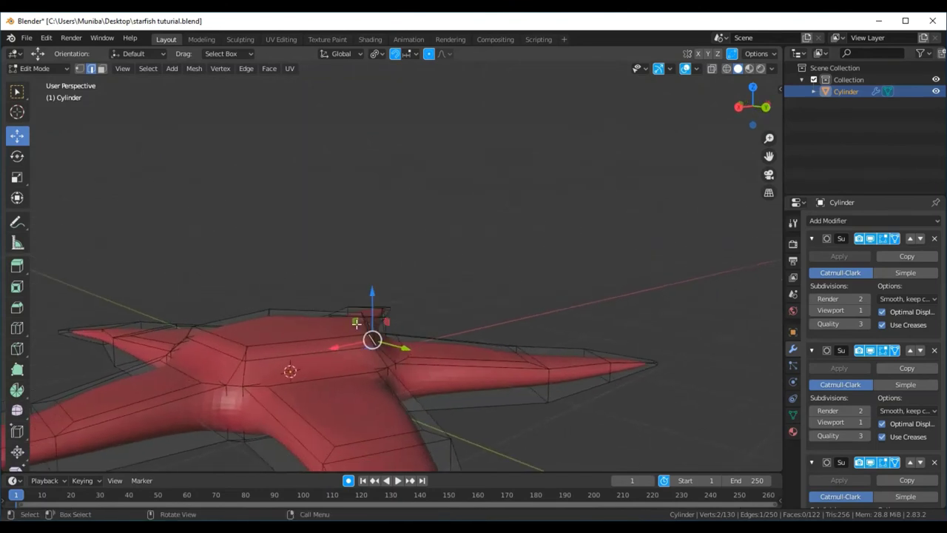
Step: Switch to vertex select and trial-move a body vertex down along Z
{"action": "left_click", "coordinate": [80, 68]}
{"action": "left_click", "coordinate": [531, 289]}
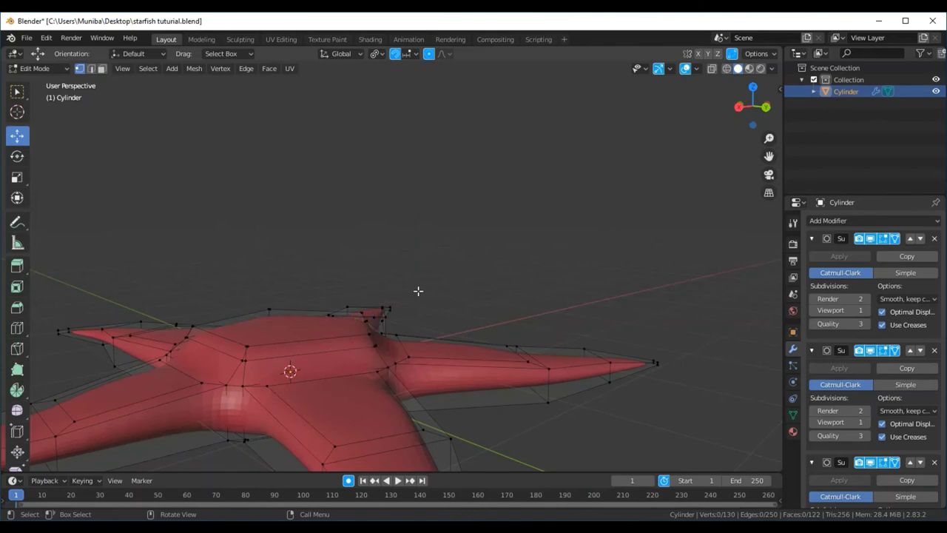
{"action": "mouse_move", "coordinate": [422, 314]}
{"action": "middle_mouse_down"}
{"action": "mouse_move", "coordinate": [397, 348]}
{"action": "mouse_move", "coordinate": [377, 350]}
{"action": "middle_mouse_up"}
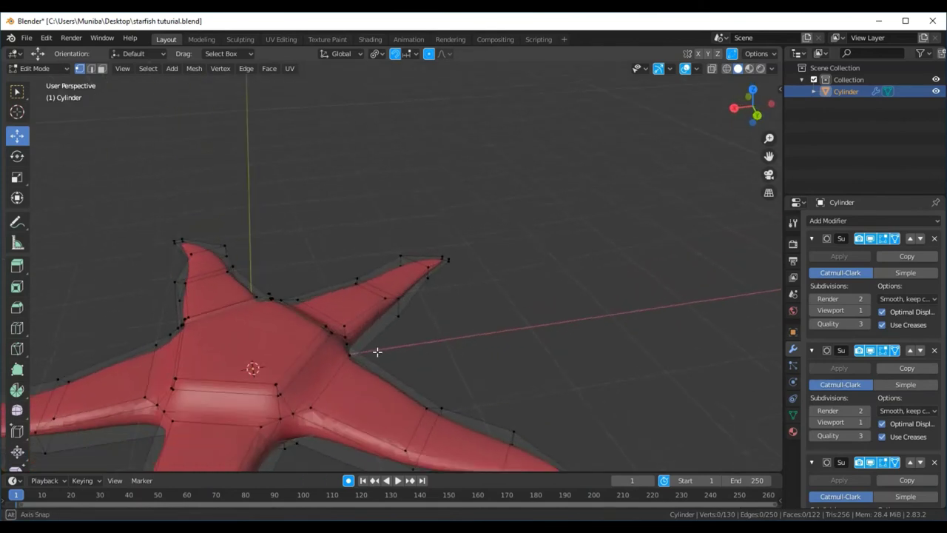
{"action": "left_click", "coordinate": [327, 324]}
{"action": "middle_click_drag", "start_coordinate": [434, 355], "coordinate": [436, 315]}
{"action": "left_click_drag", "start_coordinate": [331, 259], "coordinate": [326, 265]}
{"action": "mouse_move", "coordinate": [326, 266]}
{"action": "middle_mouse_down"}
{"action": "mouse_move", "coordinate": [408, 332]}
{"action": "mouse_move", "coordinate": [333, 380]}
{"action": "mouse_move", "coordinate": [336, 399]}
{"action": "mouse_move", "coordinate": [368, 398]}
{"action": "mouse_move", "coordinate": [425, 309]}
{"action": "middle_mouse_up"}
{"action": "mouse_move", "coordinate": [323, 319]}
{"action": "middle_mouse_down"}
{"action": "mouse_move", "coordinate": [416, 333]}
{"action": "mouse_move", "coordinate": [355, 352]}
{"action": "mouse_move", "coordinate": [327, 331]}
{"action": "mouse_move", "coordinate": [340, 303]}
{"action": "mouse_move", "coordinate": [395, 287]}
{"action": "mouse_move", "coordinate": [353, 287]}
{"action": "middle_mouse_up"}
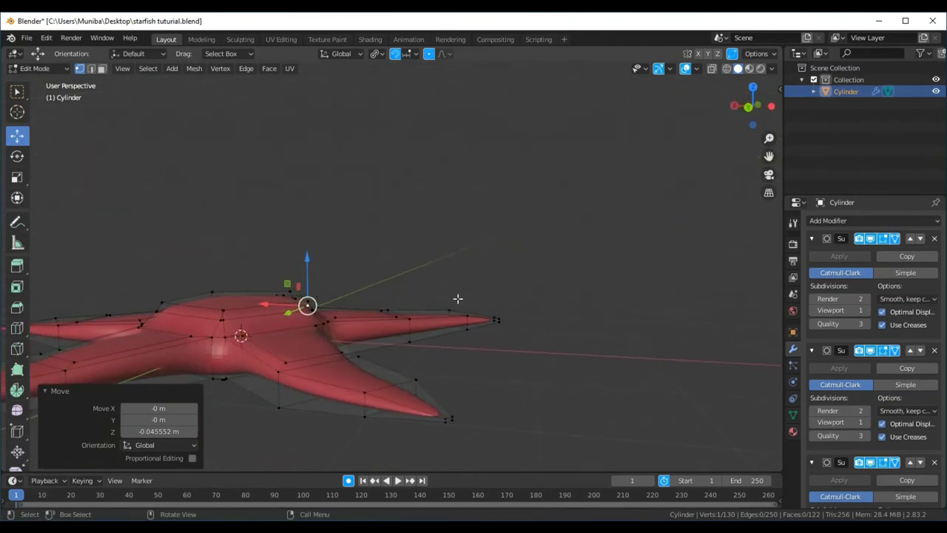
Step: Undo the downward vertex move, deselect everything and zoom in on one arm
{"action": "key", "text": "ctrl+z"}
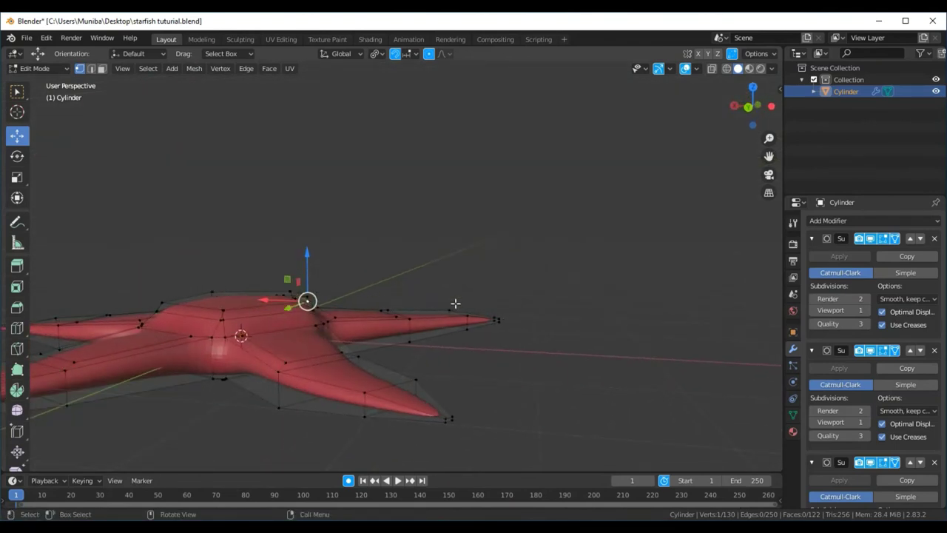
{"action": "key", "text": "alt+a"}
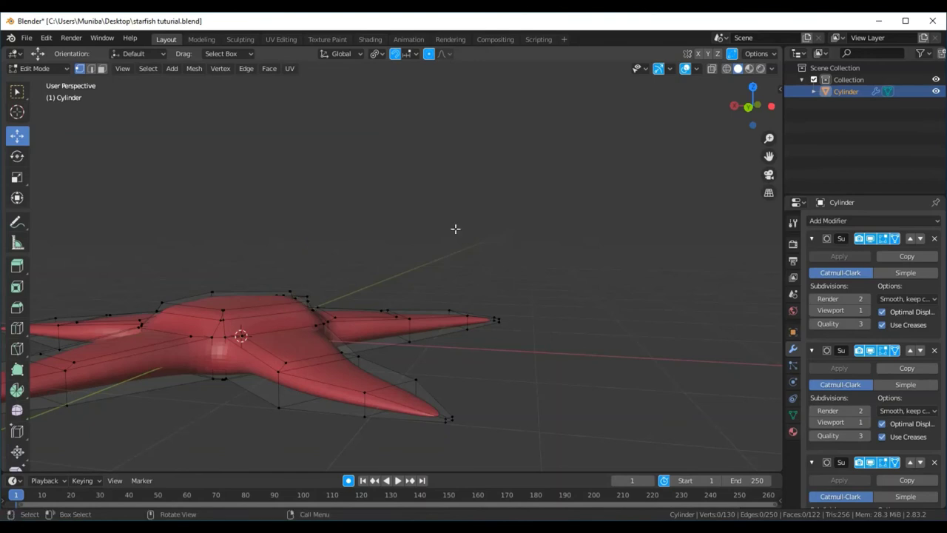
{"action": "scroll", "coordinate": [447, 222], "scroll_direction": "up", "scroll_amount": 2}
{"action": "scroll", "coordinate": [448, 226], "scroll_direction": "up", "scroll_amount": 3}
{"action": "scroll", "coordinate": [450, 229], "scroll_direction": "up", "scroll_amount": 2}
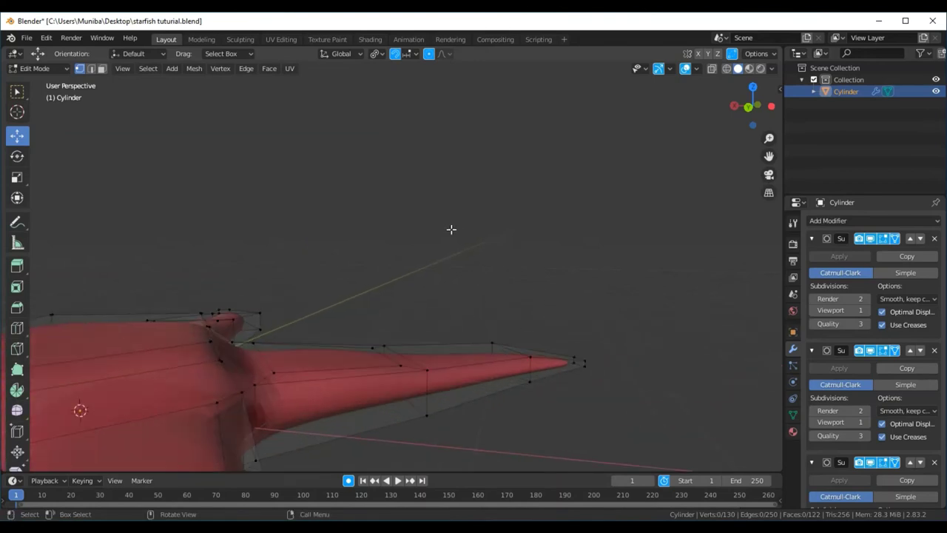
{"action": "mouse_move", "coordinate": [451, 229]}
{"action": "middle_mouse_down"}
{"action": "mouse_move", "coordinate": [517, 206]}
{"action": "mouse_move", "coordinate": [414, 238]}
{"action": "mouse_move", "coordinate": [367, 238]}
{"action": "mouse_move", "coordinate": [376, 219]}
{"action": "mouse_move", "coordinate": [368, 228]}
{"action": "middle_mouse_up"}
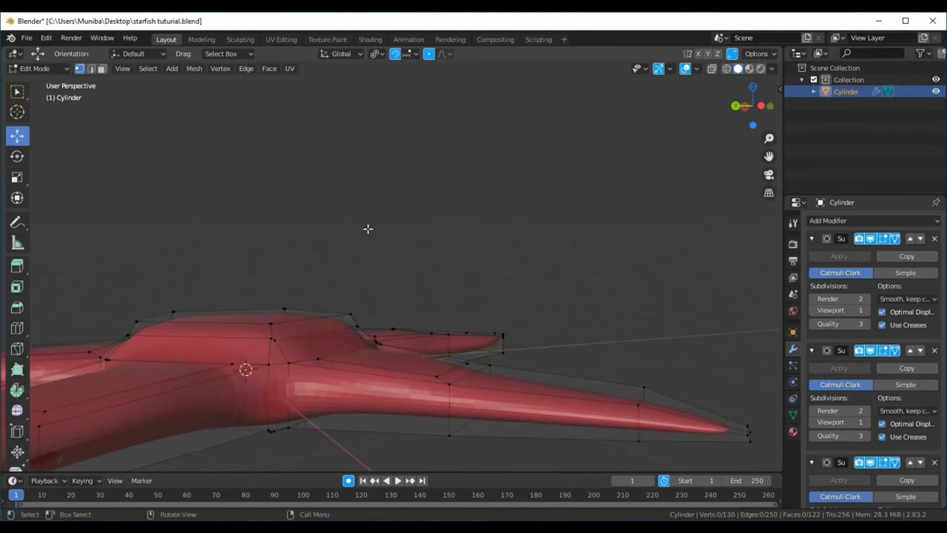
Step: Select a vertex pair on top of the body and lower it slightly along Z
{"action": "left_click", "coordinate": [271, 323]}
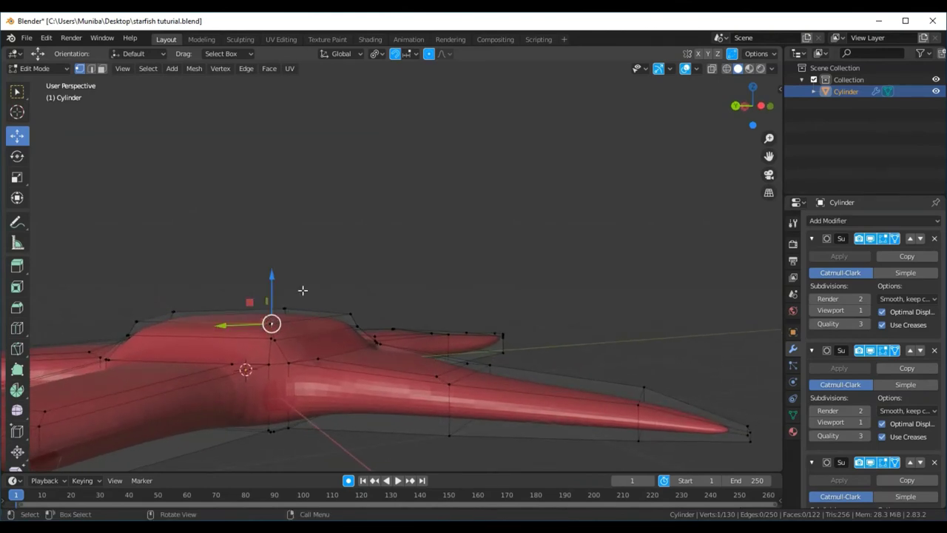
{"action": "left_click", "coordinate": [271, 323], "text": "shift"}
{"action": "left_click_drag", "start_coordinate": [272, 278], "coordinate": [272, 282]}
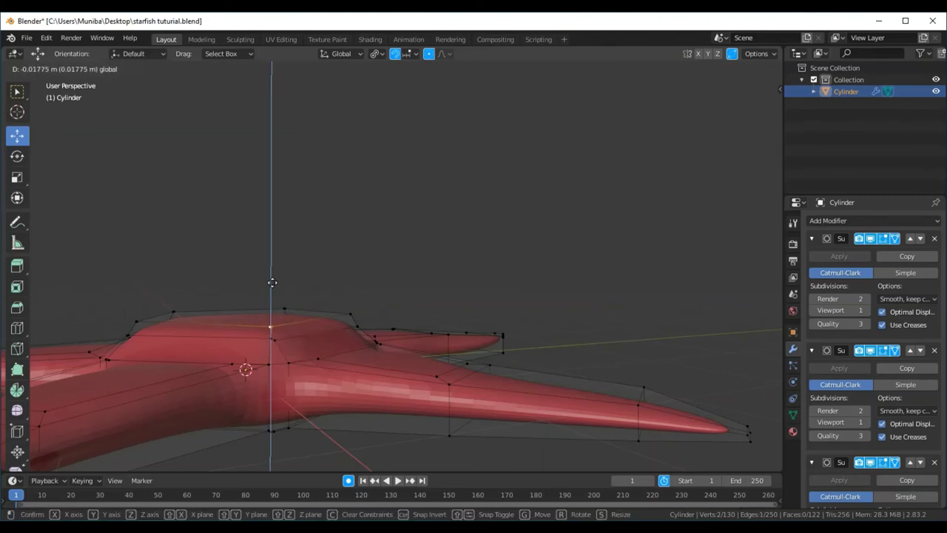
{"action": "left_click", "coordinate": [272, 282]}
Step: Slide the selected body vertices sideways along X
{"action": "mouse_move", "coordinate": [397, 324]}
{"action": "middle_mouse_down"}
{"action": "mouse_move", "coordinate": [442, 324]}
{"action": "mouse_move", "coordinate": [475, 345]}
{"action": "mouse_move", "coordinate": [463, 389]}
{"action": "mouse_move", "coordinate": [475, 443]}
{"action": "mouse_move", "coordinate": [452, 426]}
{"action": "middle_mouse_up"}
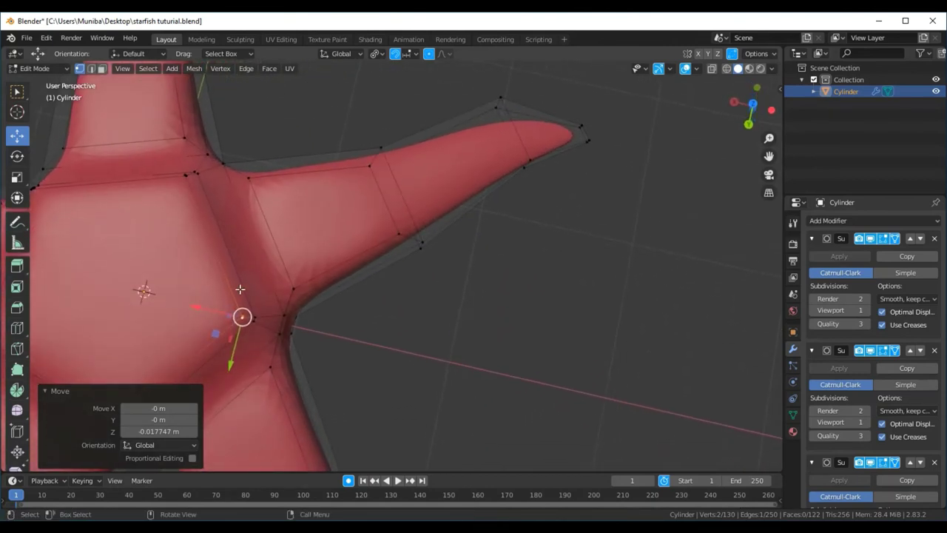
{"action": "left_click_drag", "start_coordinate": [195, 306], "coordinate": [178, 294]}
{"action": "mouse_move", "coordinate": [326, 363]}
{"action": "middle_mouse_down"}
{"action": "mouse_move", "coordinate": [365, 362]}
{"action": "mouse_move", "coordinate": [389, 316]}
{"action": "mouse_move", "coordinate": [338, 369]}
{"action": "middle_mouse_up"}
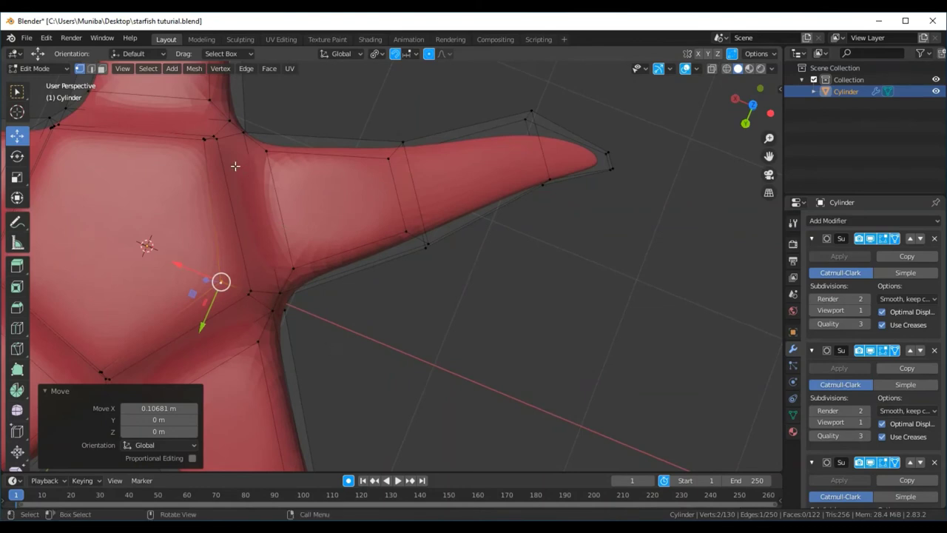
Step: Select a different vertex pair on the body and slide it along Y
{"action": "left_click", "coordinate": [204, 139]}
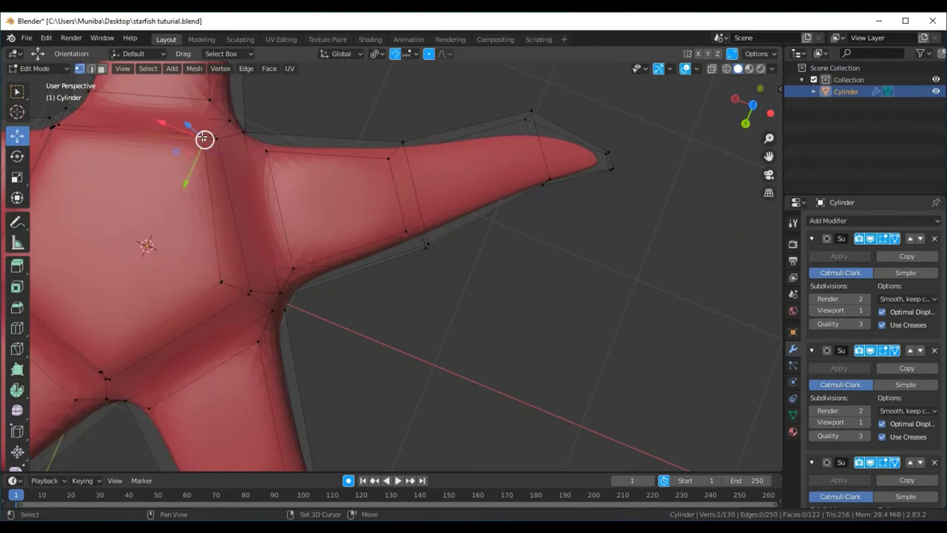
{"action": "left_click", "coordinate": [205, 139], "text": "shift"}
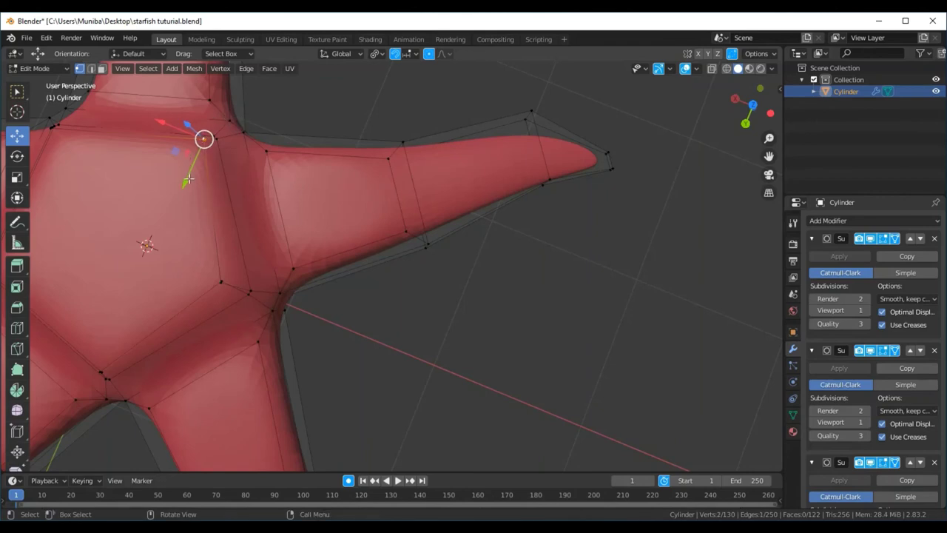
{"action": "left_click_drag", "start_coordinate": [184, 169], "coordinate": [173, 197]}
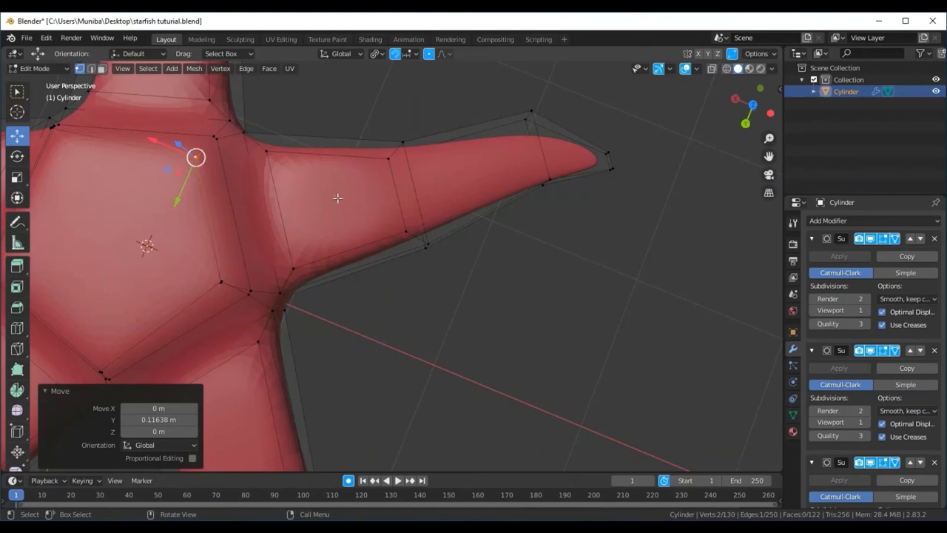
{"action": "mouse_move", "coordinate": [326, 228]}
{"action": "middle_mouse_down"}
{"action": "mouse_move", "coordinate": [355, 143]}
{"action": "mouse_move", "coordinate": [351, 194]}
{"action": "mouse_move", "coordinate": [317, 256]}
{"action": "middle_mouse_up"}
{"action": "scroll", "coordinate": [343, 317], "scroll_direction": "down", "scroll_amount": 1}
{"action": "scroll", "coordinate": [374, 328], "scroll_direction": "down", "scroll_amount": 1}
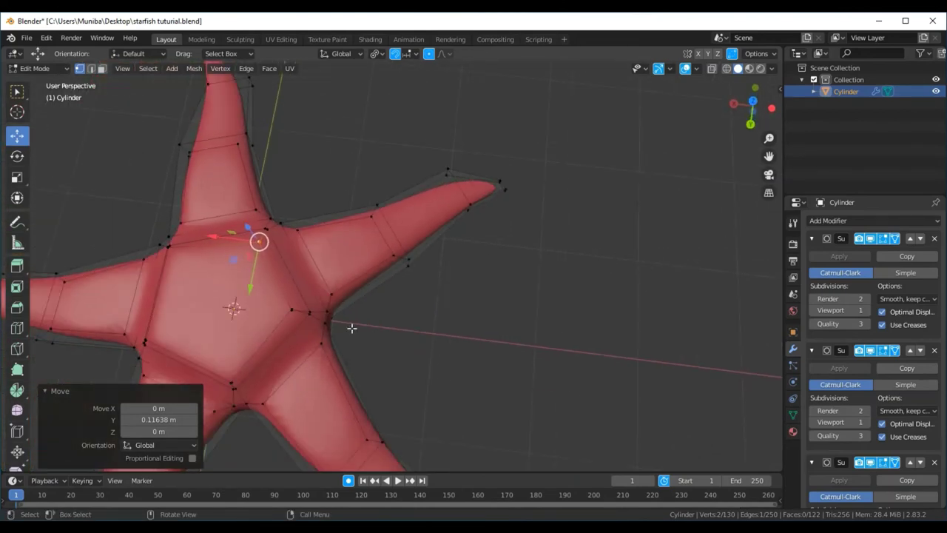
Step: Move the vertex pair at the body's left corner 0.066329 m lower along Z
{"action": "left_click", "coordinate": [168, 245]}
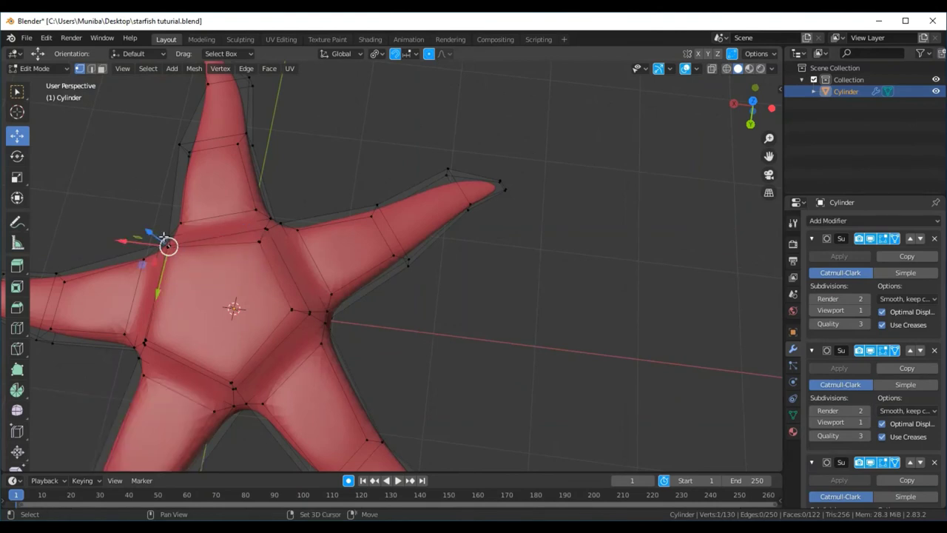
{"action": "key", "text": "alt+a"}
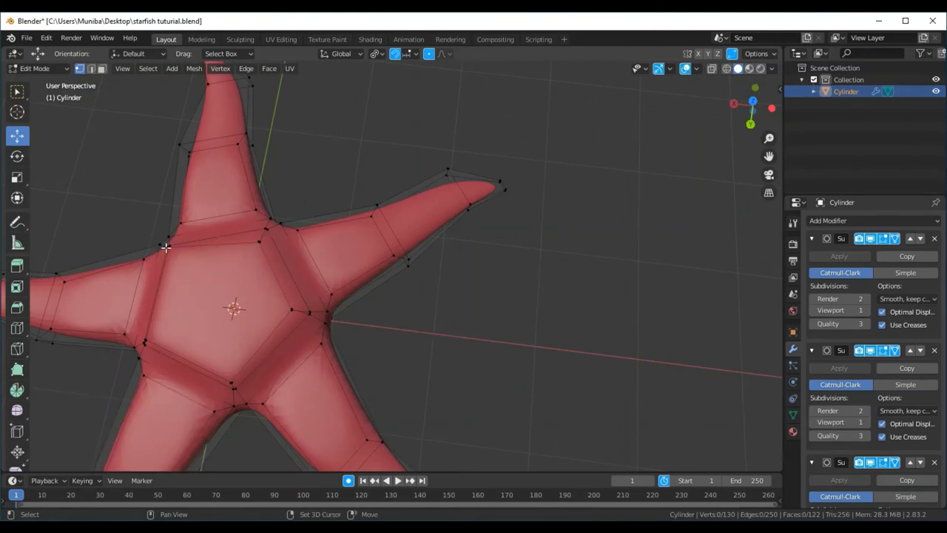
{"action": "left_click", "coordinate": [169, 247]}
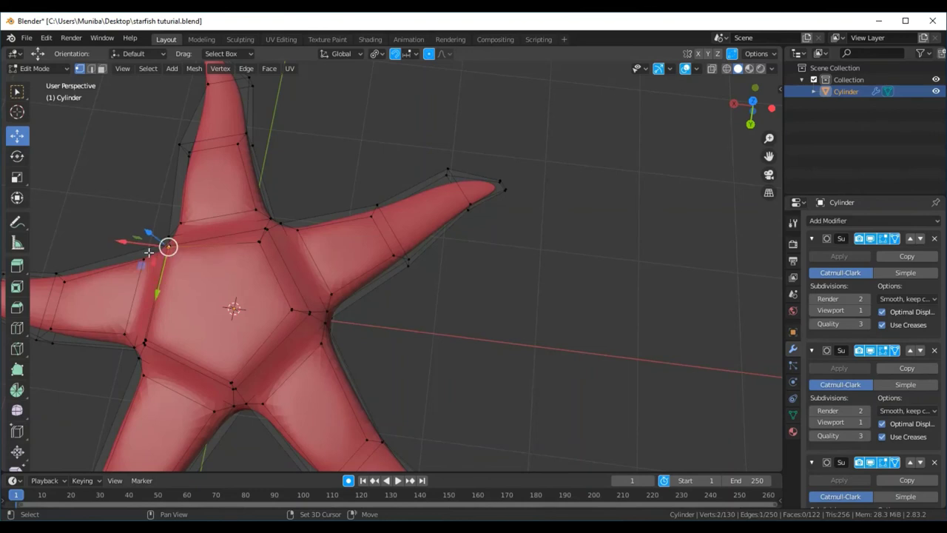
{"action": "key", "text": "g"}
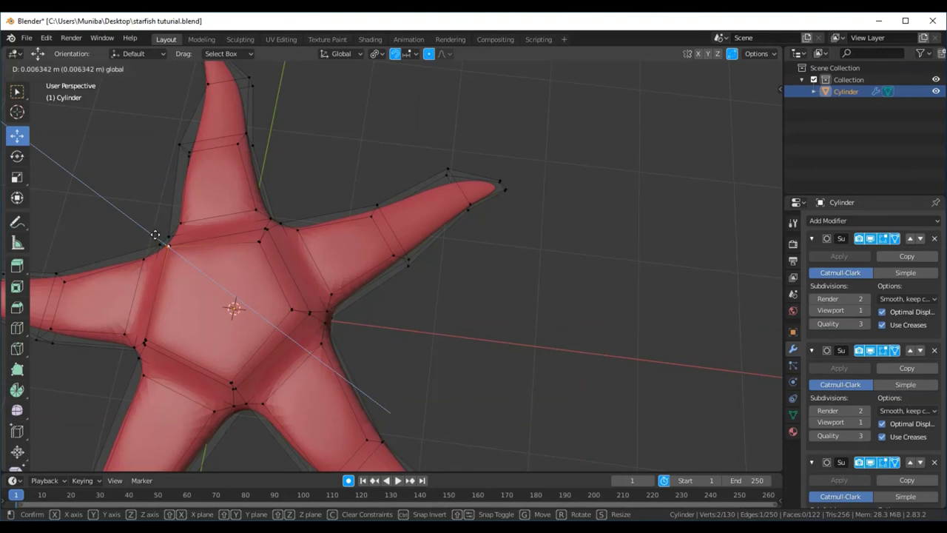
{"action": "left_click", "coordinate": [156, 235]}
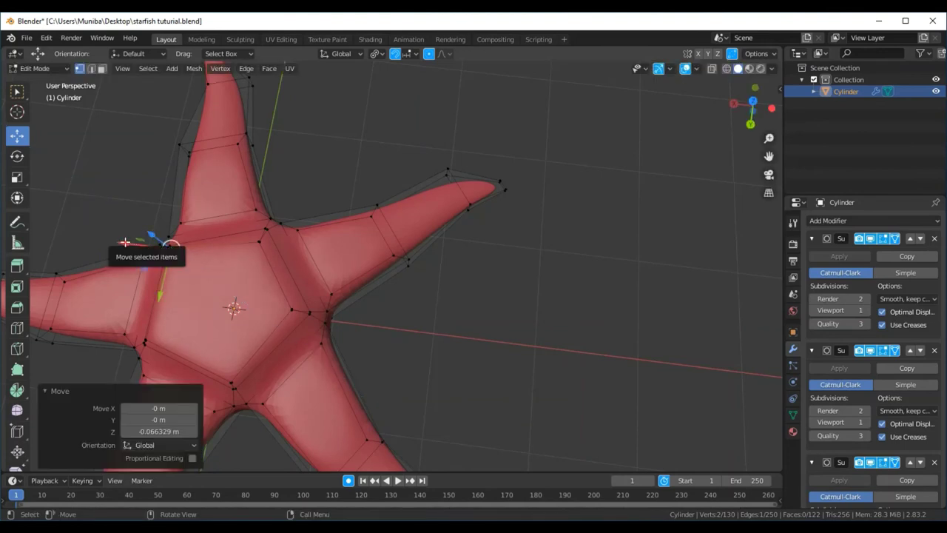
{"action": "middle_click_drag", "start_coordinate": [207, 286], "coordinate": [211, 287]}
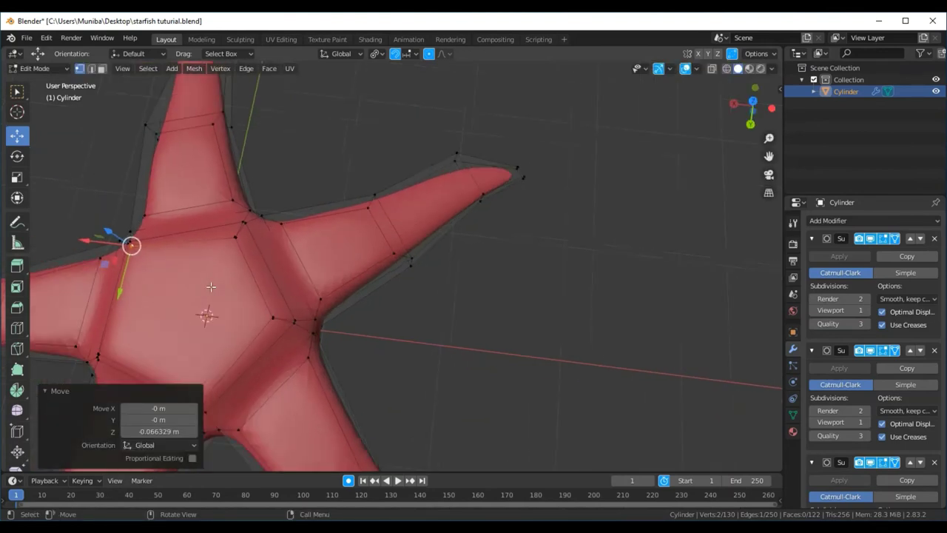
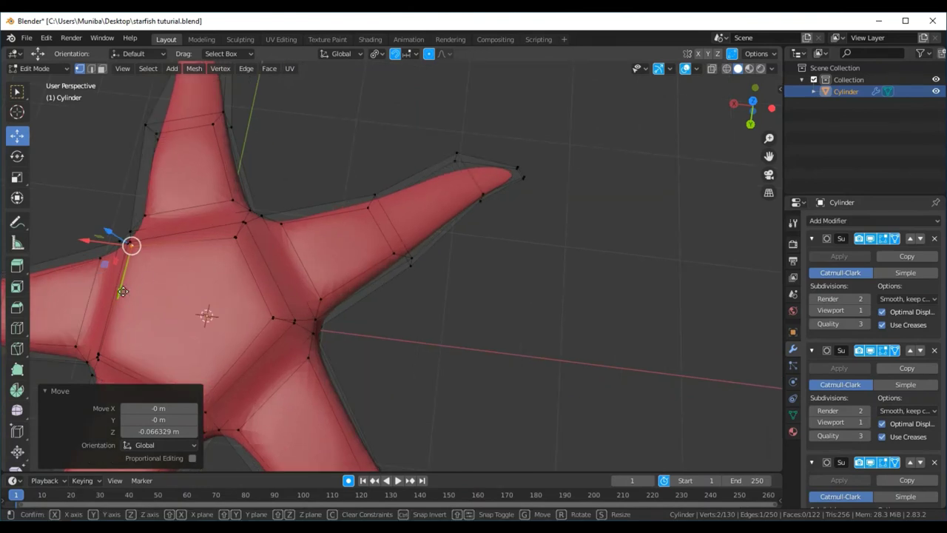
Step: Nudge a vertex at the left arm's base along Y and X, then undo the move
{"action": "left_click_drag", "start_coordinate": [120, 281], "coordinate": [127, 294]}
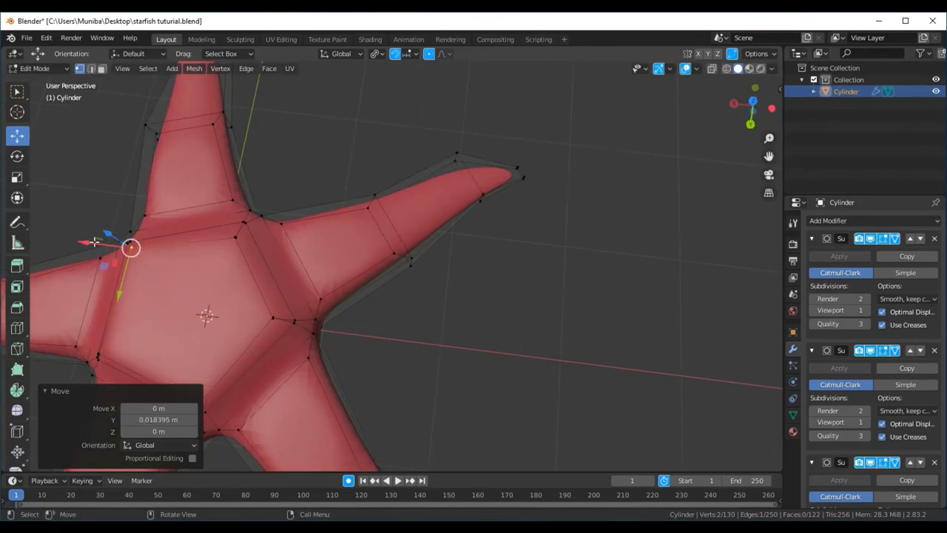
{"action": "left_click_drag", "start_coordinate": [94, 242], "coordinate": [91, 249]}
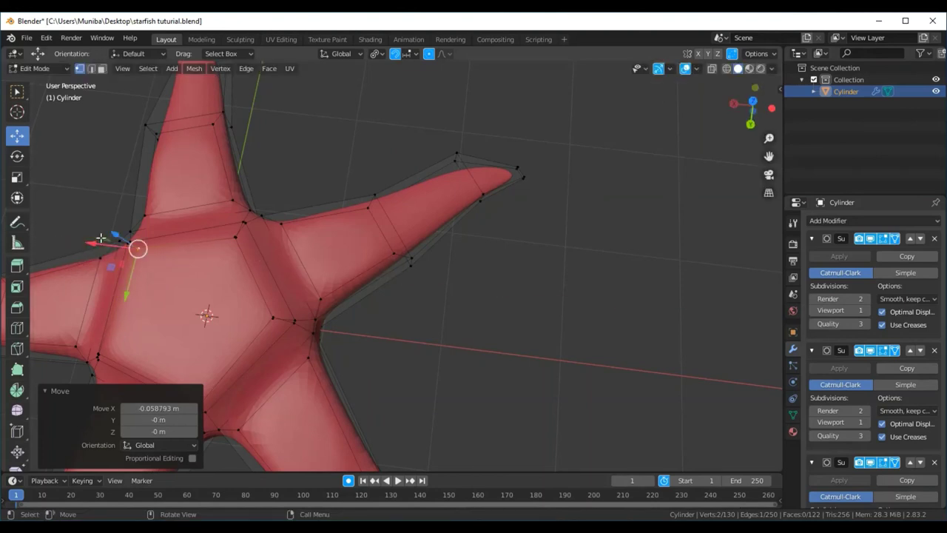
{"action": "key", "text": "ctrl+z"}
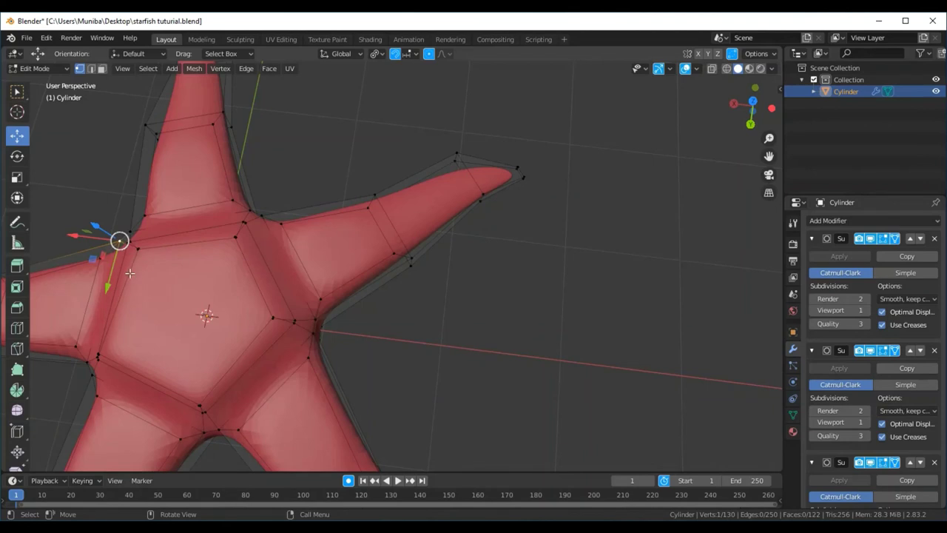
Step: Move the base vertex and its neighbour together, shift one about -0.036 m along X, then deselect all
{"action": "left_click", "coordinate": [149, 276], "text": "shift"}
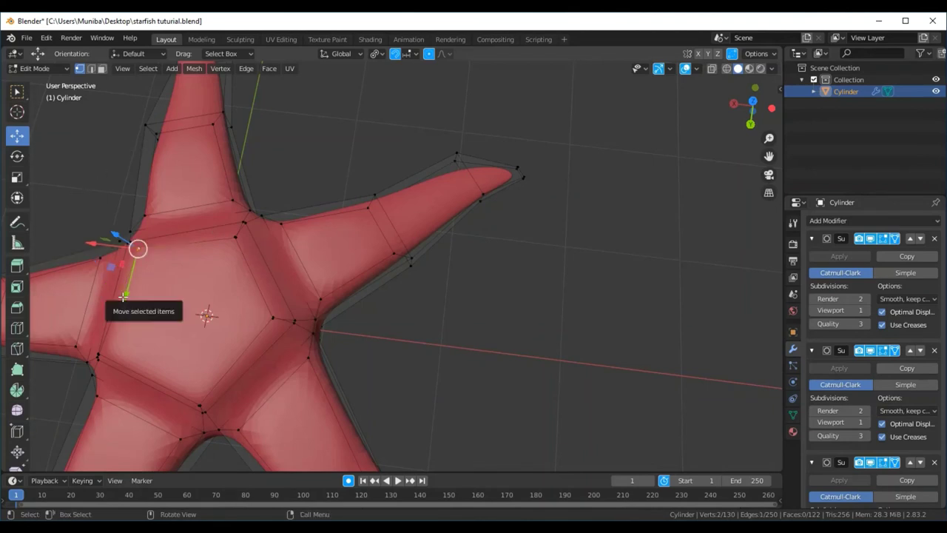
{"action": "mouse_move", "coordinate": [125, 296]}
{"action": "left_mouse_down"}
{"action": "mouse_move", "coordinate": [122, 304]}
{"action": "mouse_move", "coordinate": [106, 275]}
{"action": "left_mouse_up"}
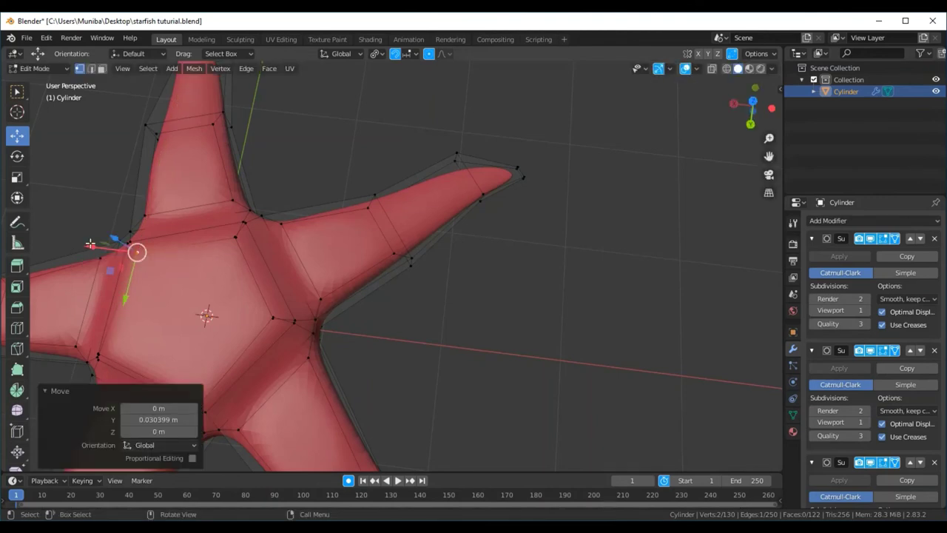
{"action": "left_click_drag", "start_coordinate": [90, 244], "coordinate": [96, 245]}
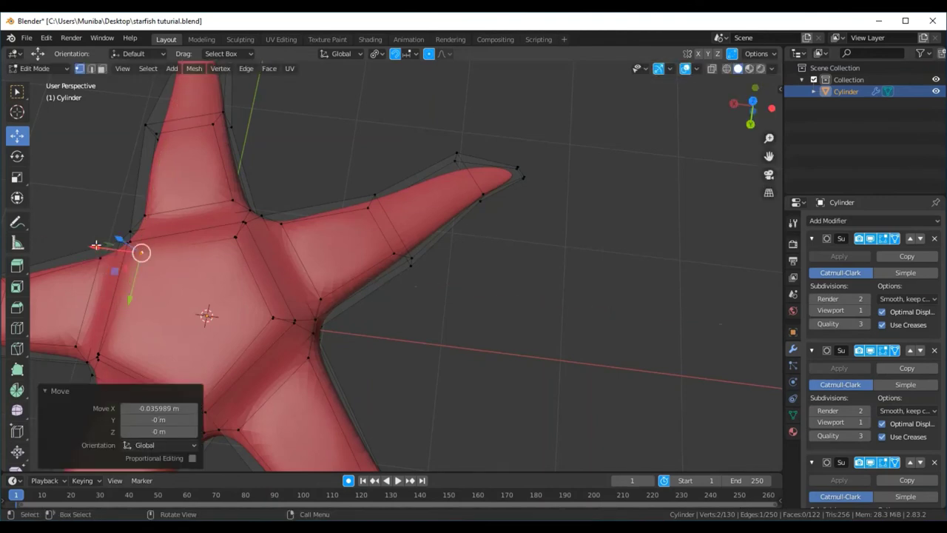
{"action": "middle_click_drag", "start_coordinate": [185, 291], "coordinate": [197, 314]}
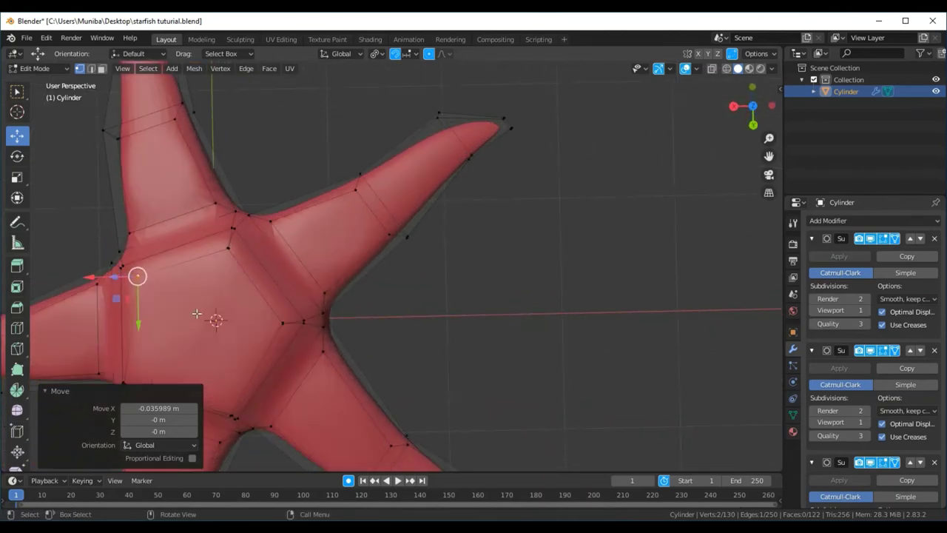
{"action": "key", "text": "alt+a"}
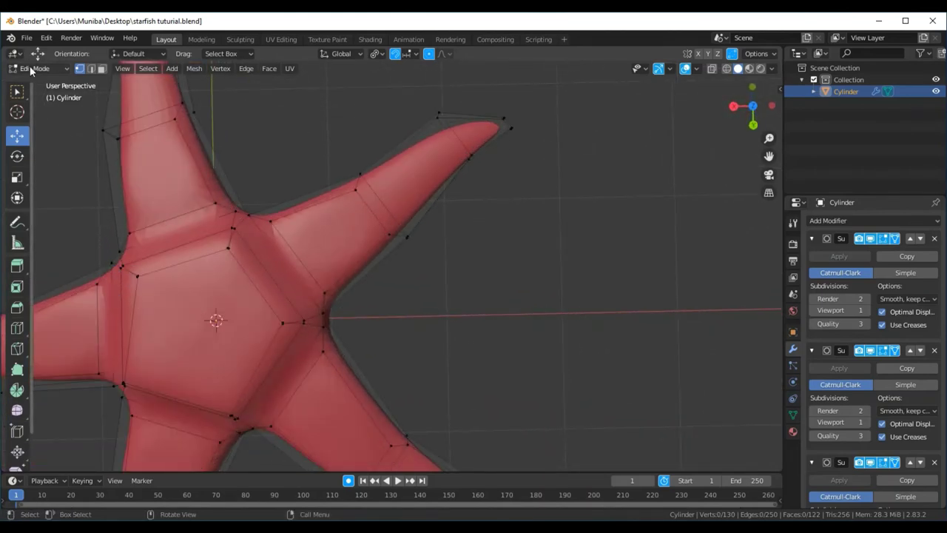
{"action": "left_click", "coordinate": [34, 68]}
Step: Return the starfish to Object Mode, then orbit and zoom out to see its five smooth tapered arms
{"action": "left_click", "coordinate": [33, 86]}
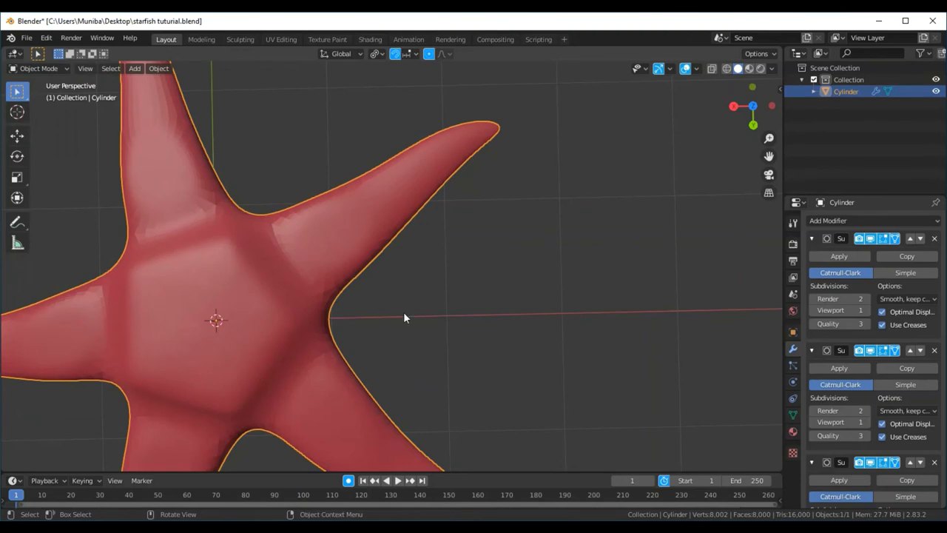
{"action": "mouse_move", "coordinate": [403, 314]}
{"action": "middle_mouse_down"}
{"action": "mouse_move", "coordinate": [468, 194]}
{"action": "mouse_move", "coordinate": [498, 216]}
{"action": "middle_mouse_up"}
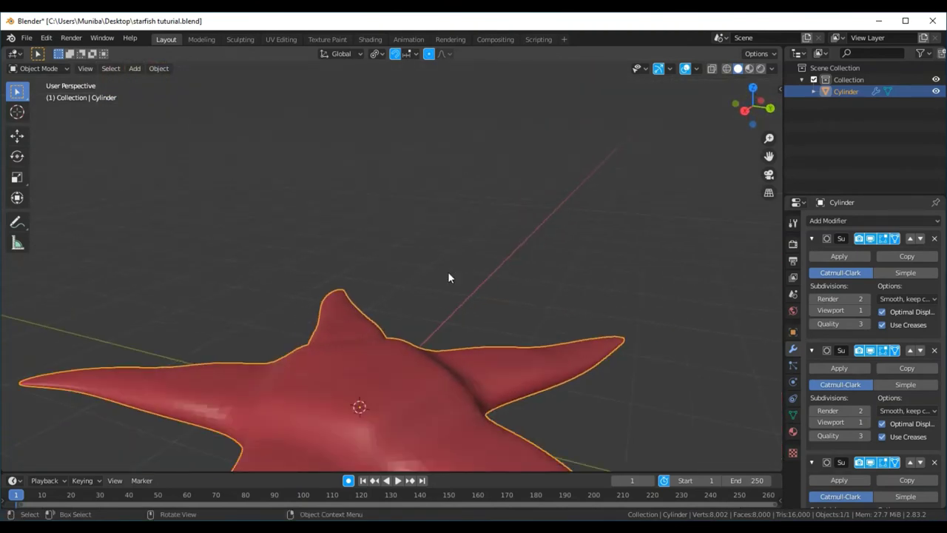
{"action": "middle_click_drag", "start_coordinate": [448, 271], "coordinate": [366, 383]}
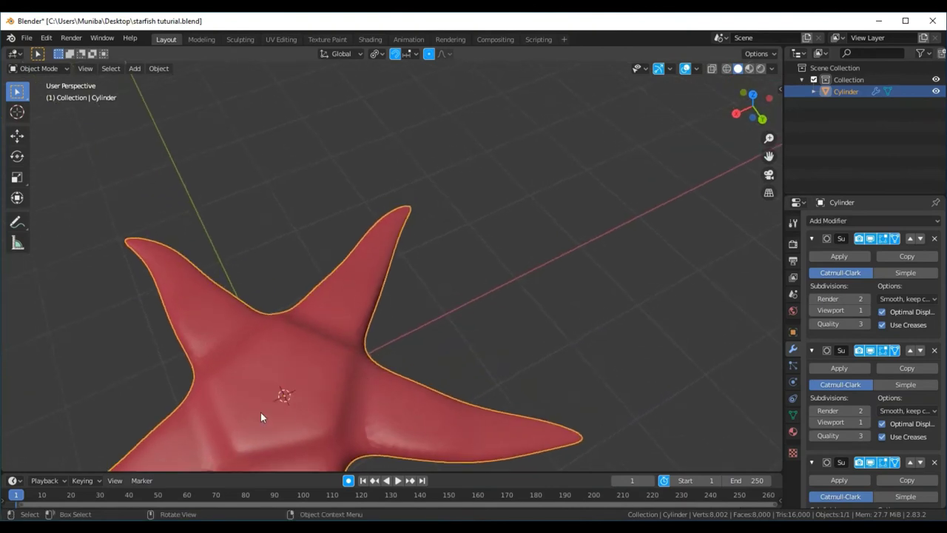
{"action": "mouse_move", "coordinate": [307, 386]}
{"action": "middle_mouse_down"}
{"action": "mouse_move", "coordinate": [284, 420]}
{"action": "mouse_move", "coordinate": [324, 286]}
{"action": "middle_mouse_up"}
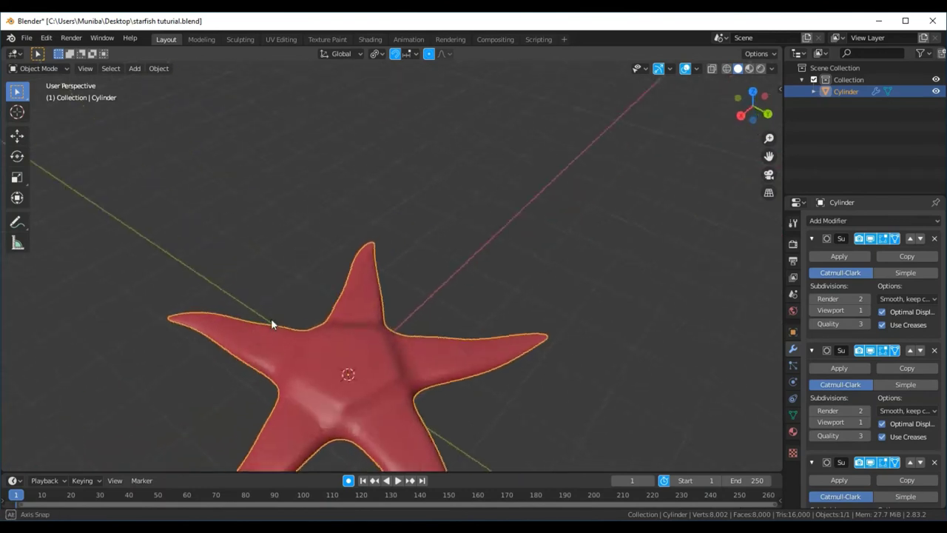
{"action": "mouse_move", "coordinate": [382, 338]}
{"action": "middle_mouse_down"}
{"action": "mouse_move", "coordinate": [427, 375]}
{"action": "mouse_move", "coordinate": [371, 333]}
{"action": "mouse_move", "coordinate": [311, 358]}
{"action": "mouse_move", "coordinate": [305, 425]}
{"action": "mouse_move", "coordinate": [343, 401]}
{"action": "mouse_move", "coordinate": [365, 370]}
{"action": "mouse_move", "coordinate": [312, 399]}
{"action": "middle_mouse_up"}
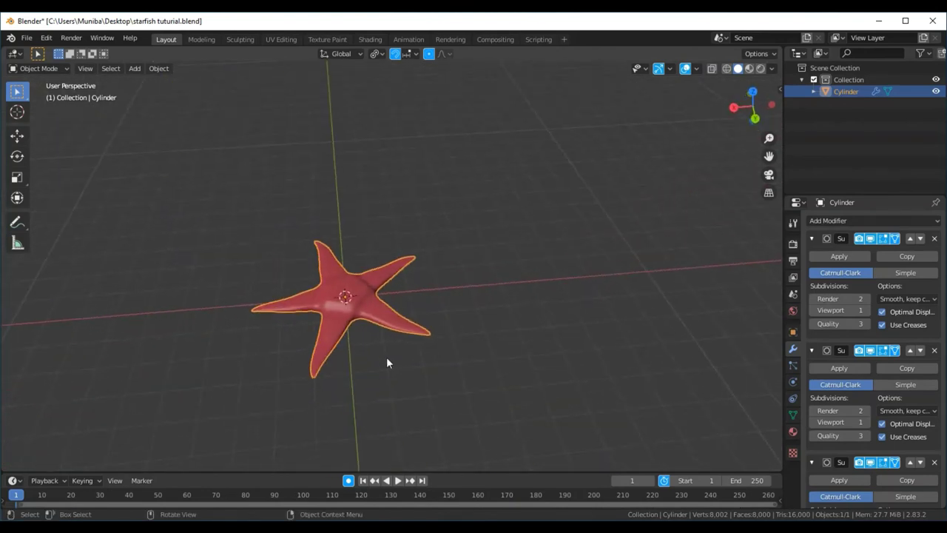
{"action": "left_click", "coordinate": [38, 68]}
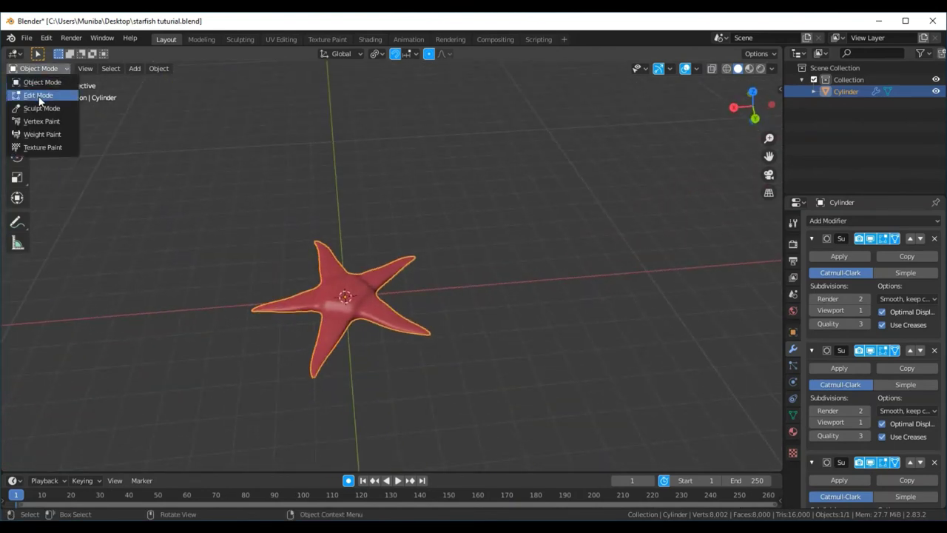
Step: Switch to Edit Mode and scroll the 'star' material settings down to its red Viewport Display colour
{"action": "left_click", "coordinate": [38, 96]}
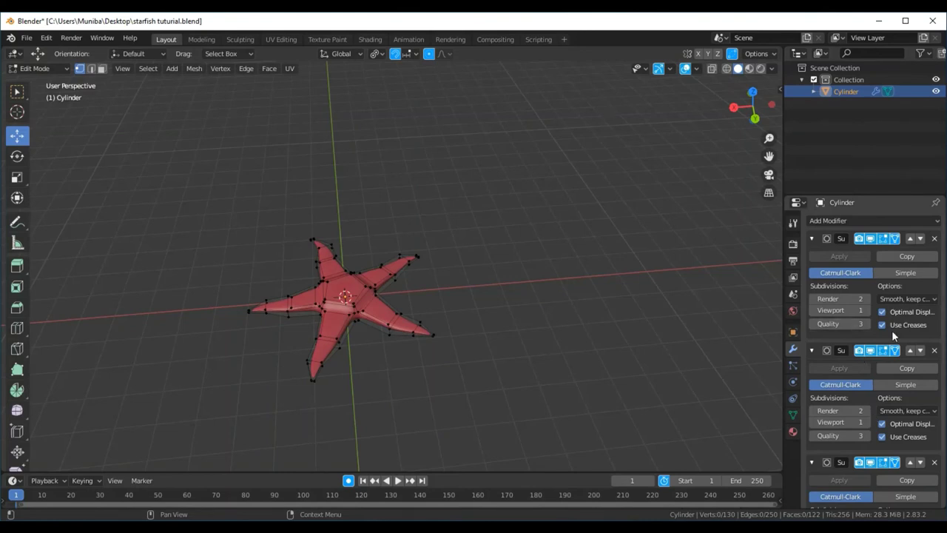
{"action": "scroll", "coordinate": [891, 330], "scroll_direction": "down", "scroll_amount": 2}
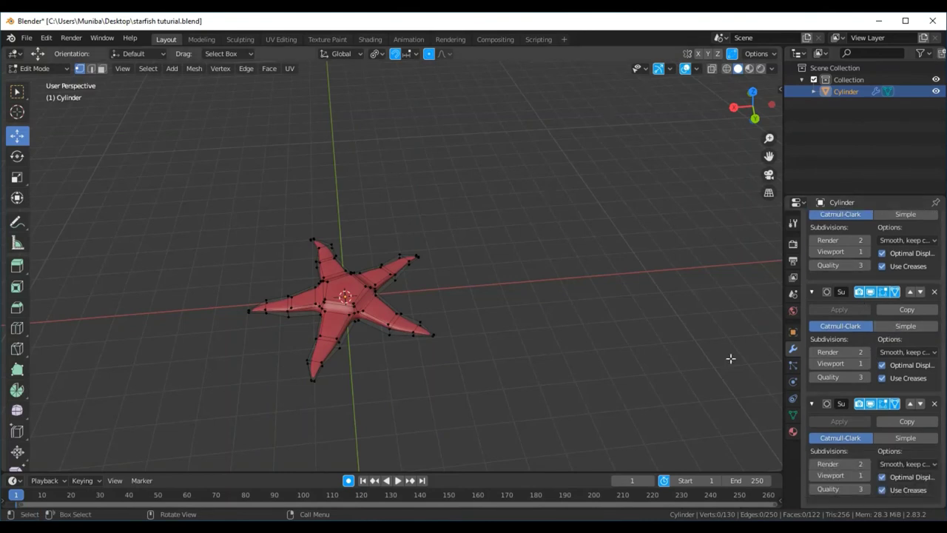
{"action": "left_click", "coordinate": [793, 431]}
{"action": "scroll", "coordinate": [866, 438], "scroll_direction": "down", "scroll_amount": 2}
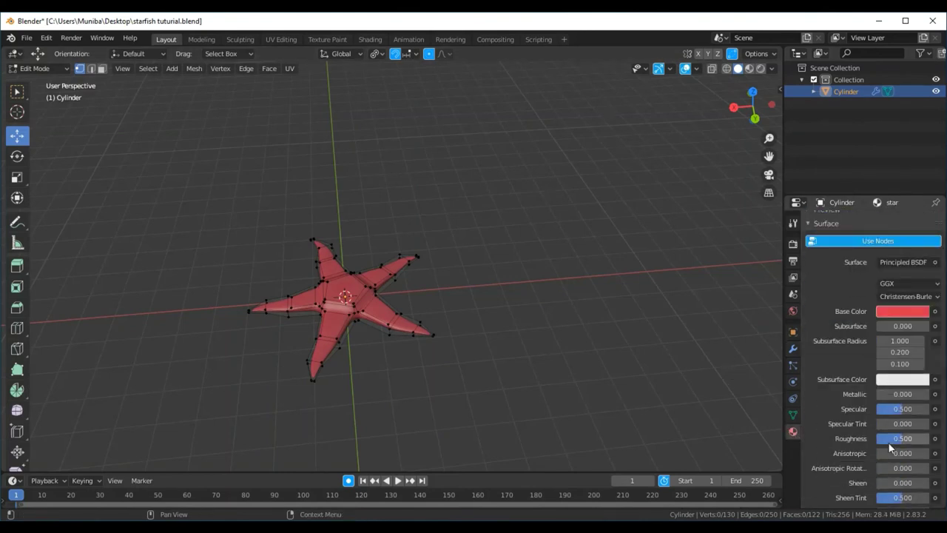
{"action": "scroll", "coordinate": [873, 438], "scroll_direction": "down", "scroll_amount": 5}
{"action": "scroll", "coordinate": [880, 438], "scroll_direction": "down", "scroll_amount": 5}
{"action": "scroll", "coordinate": [890, 438], "scroll_direction": "down", "scroll_amount": 3}
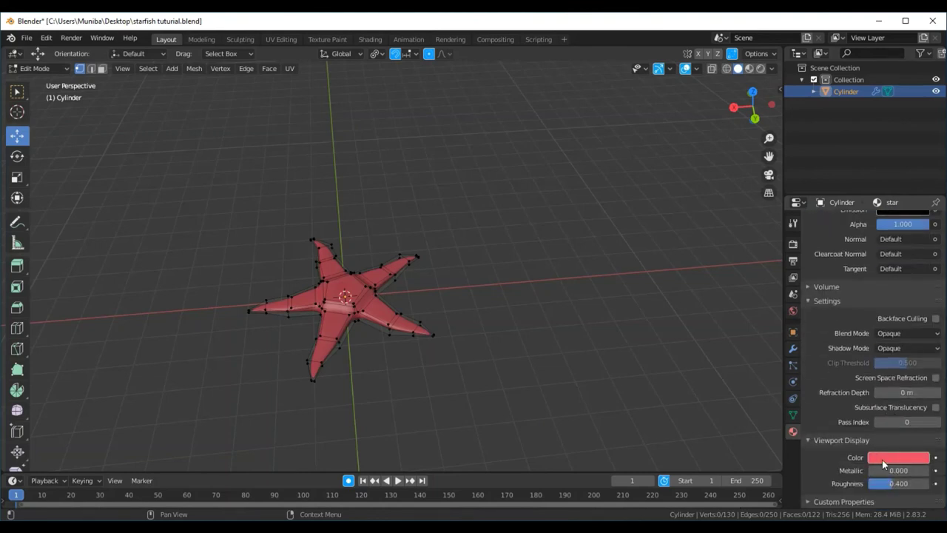
Step: Try orange, yellow, beige, red and pink viewport colours for the star material
{"action": "left_click", "coordinate": [887, 458]}
{"action": "left_click", "coordinate": [887, 458]}
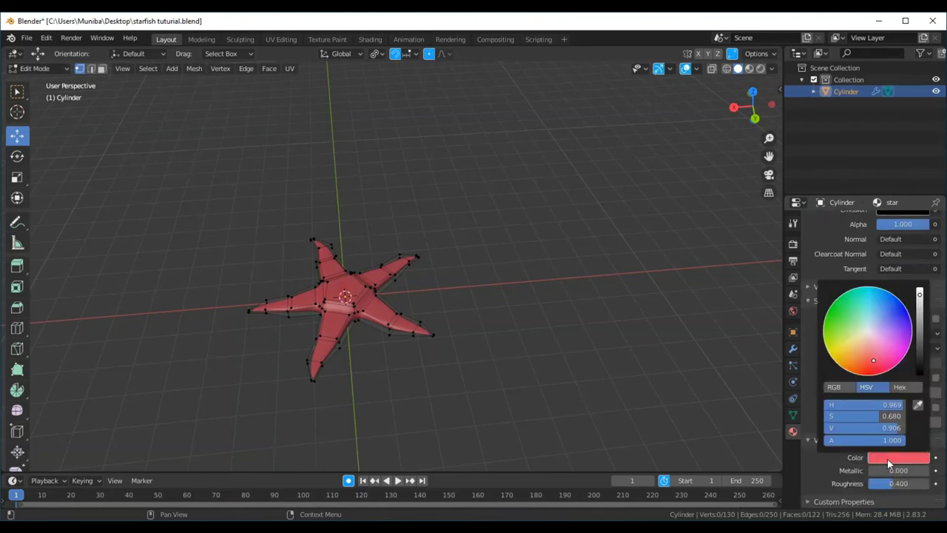
{"action": "left_click", "coordinate": [847, 354]}
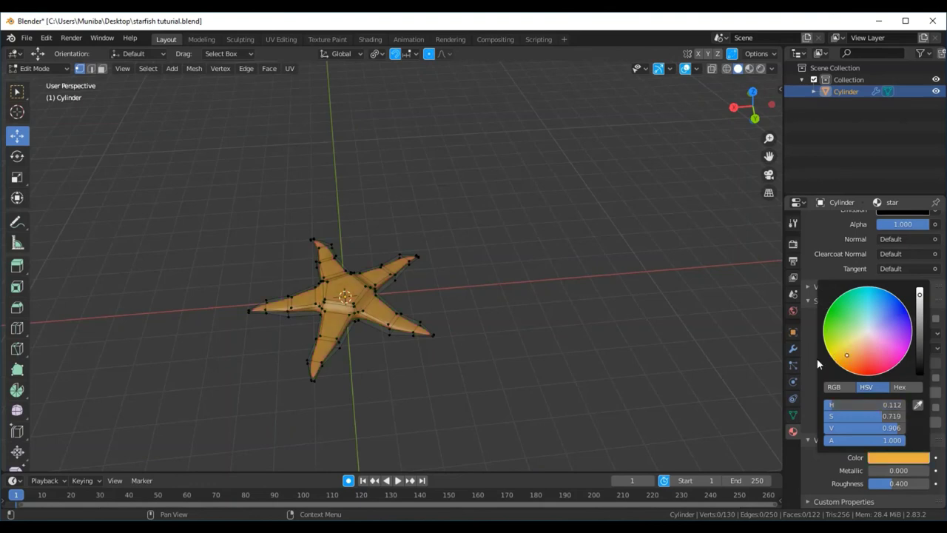
{"action": "left_click", "coordinate": [874, 459]}
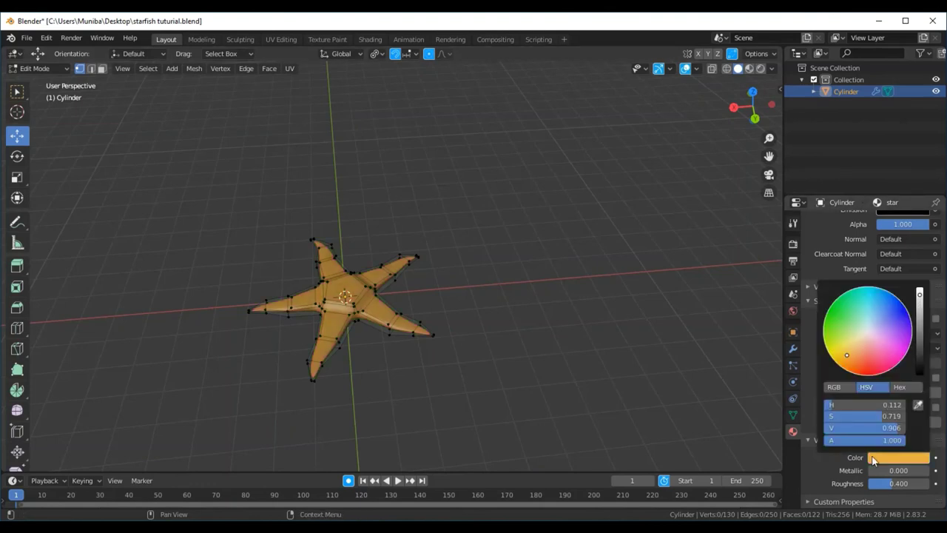
{"action": "left_click", "coordinate": [840, 344]}
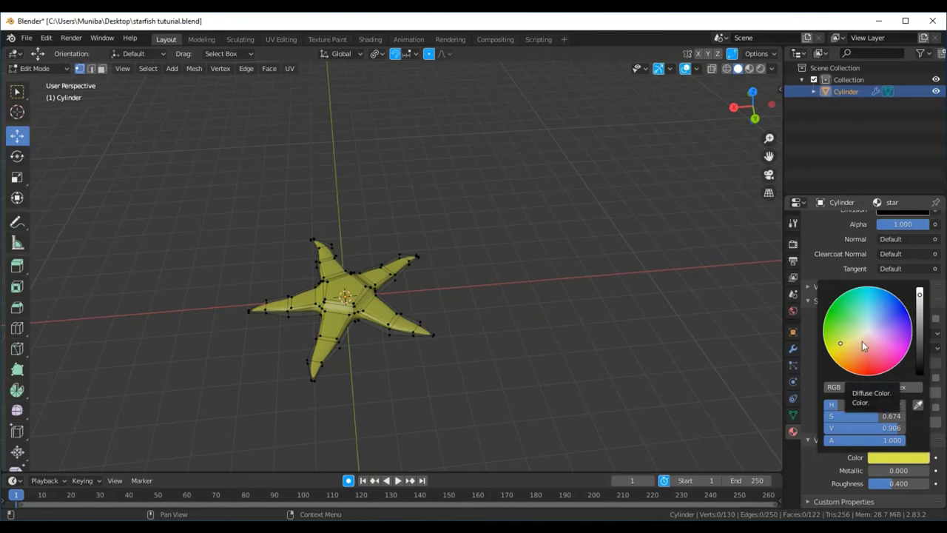
{"action": "left_click", "coordinate": [861, 341]}
{"action": "left_click", "coordinate": [851, 358]}
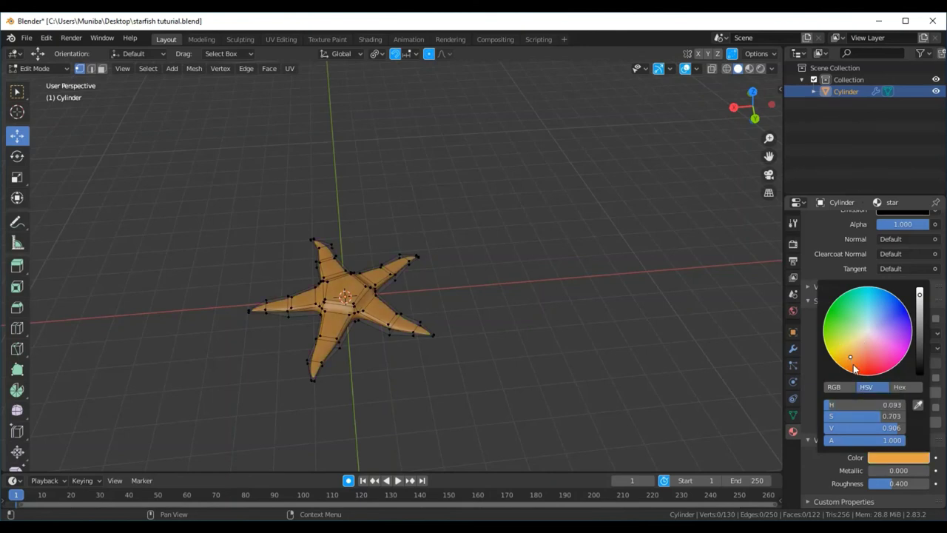
{"action": "left_click", "coordinate": [872, 374]}
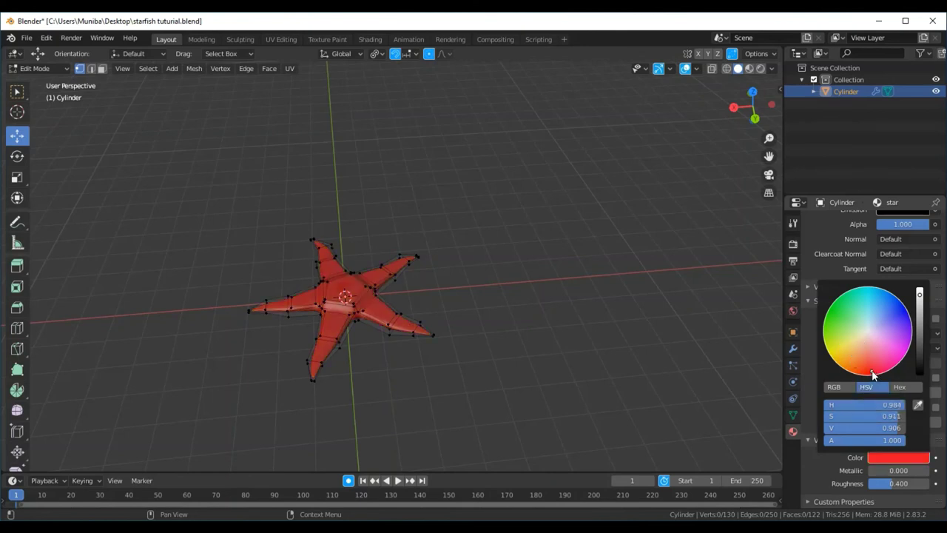
{"action": "left_click", "coordinate": [887, 349]}
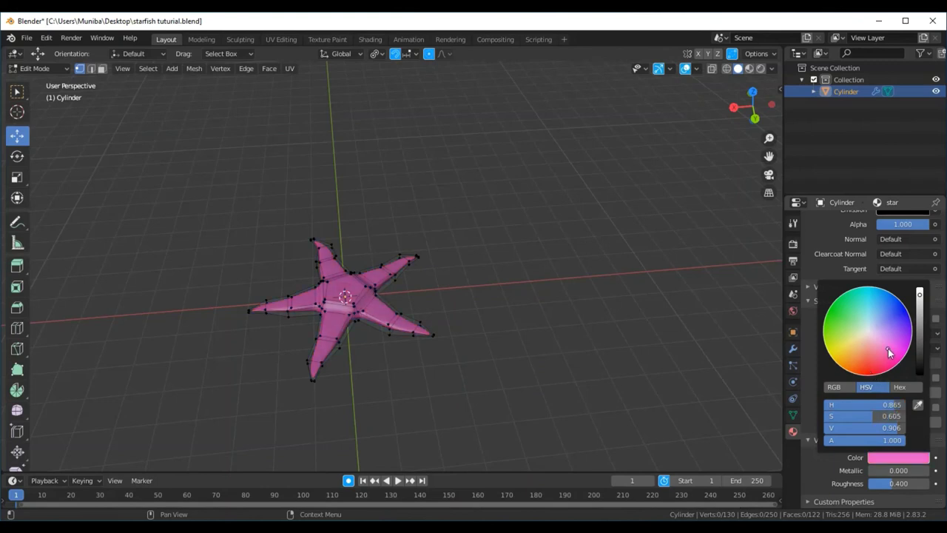
{"action": "left_click", "coordinate": [882, 363]}
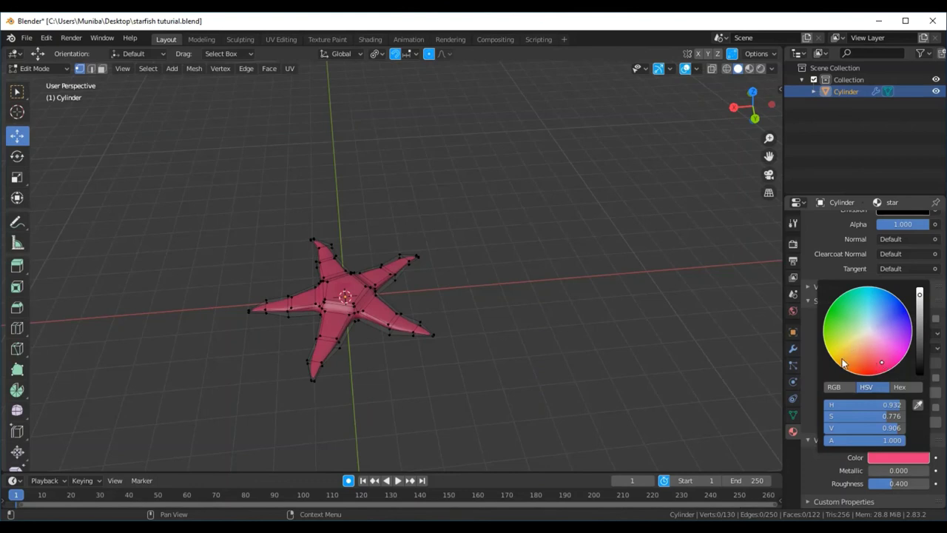
Step: After a few more orange shades, settle on a deep yellow (H 0.146, S 0.875, V 0.906)
{"action": "left_click", "coordinate": [844, 362]}
{"action": "left_click", "coordinate": [856, 347]}
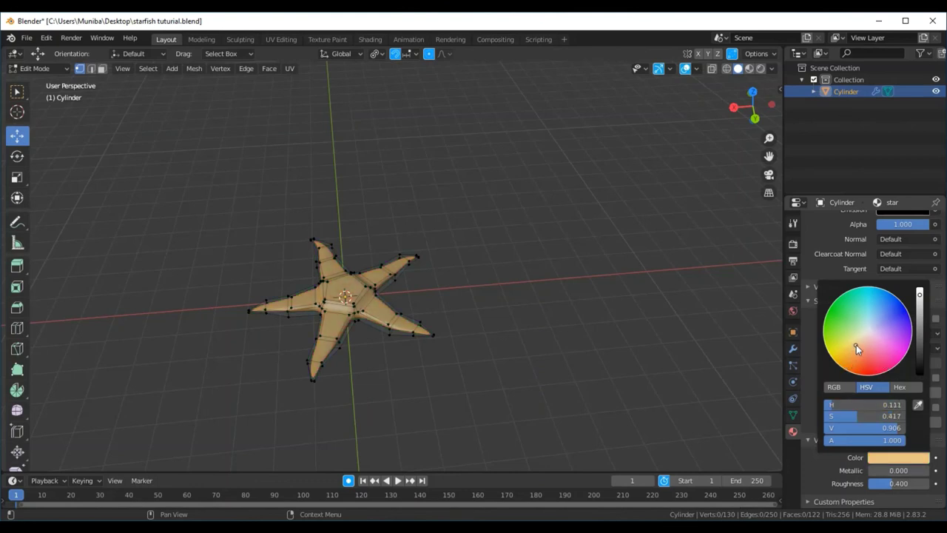
{"action": "left_click", "coordinate": [857, 371]}
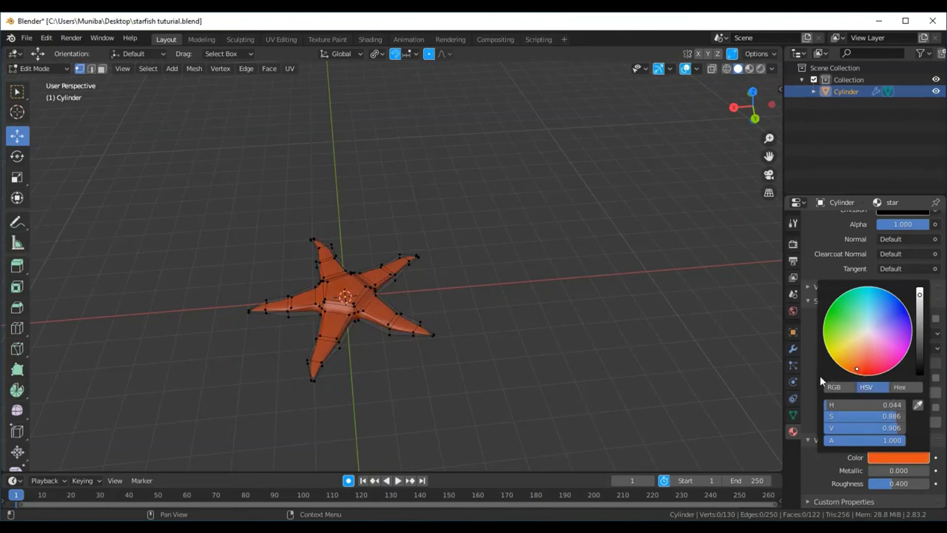
{"action": "left_click", "coordinate": [842, 349]}
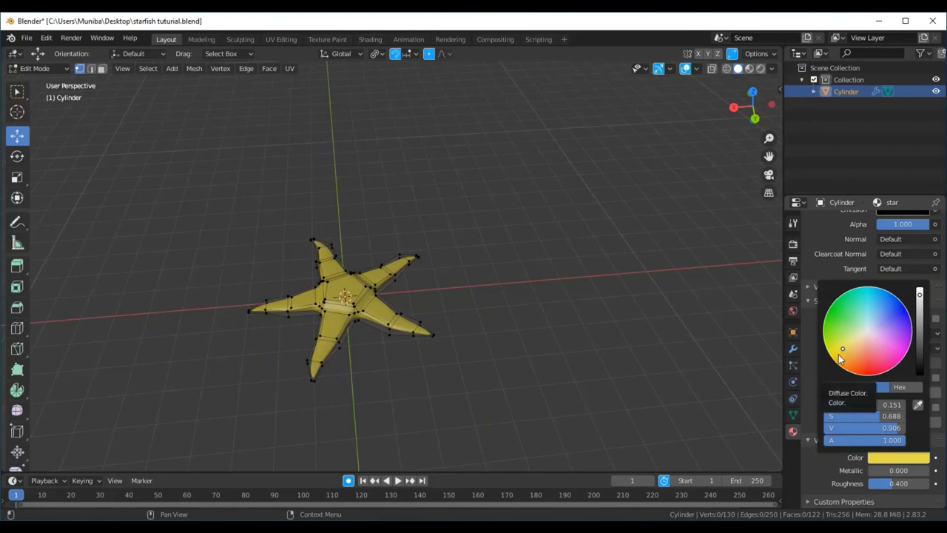
{"action": "left_click", "coordinate": [836, 356]}
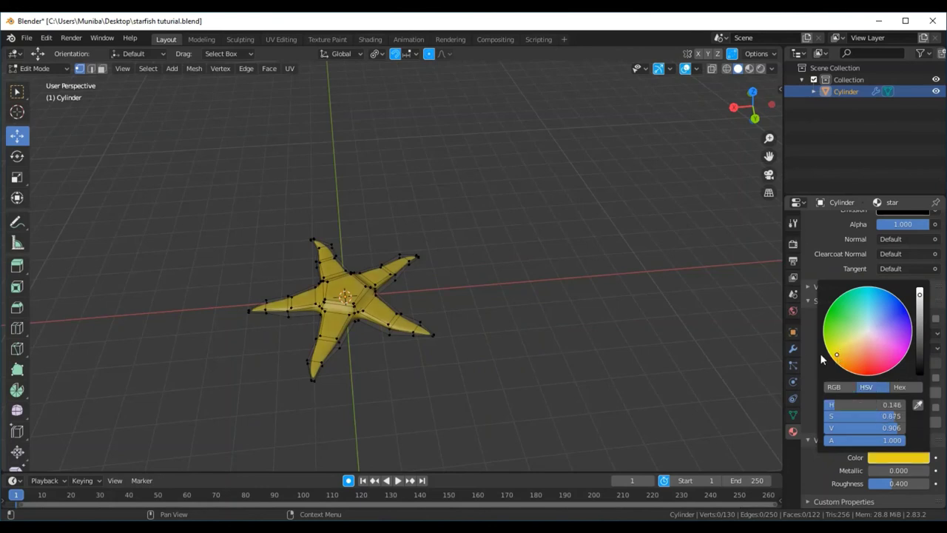
{"action": "scroll", "coordinate": [732, 343], "scroll_direction": "up", "scroll_amount": 4}
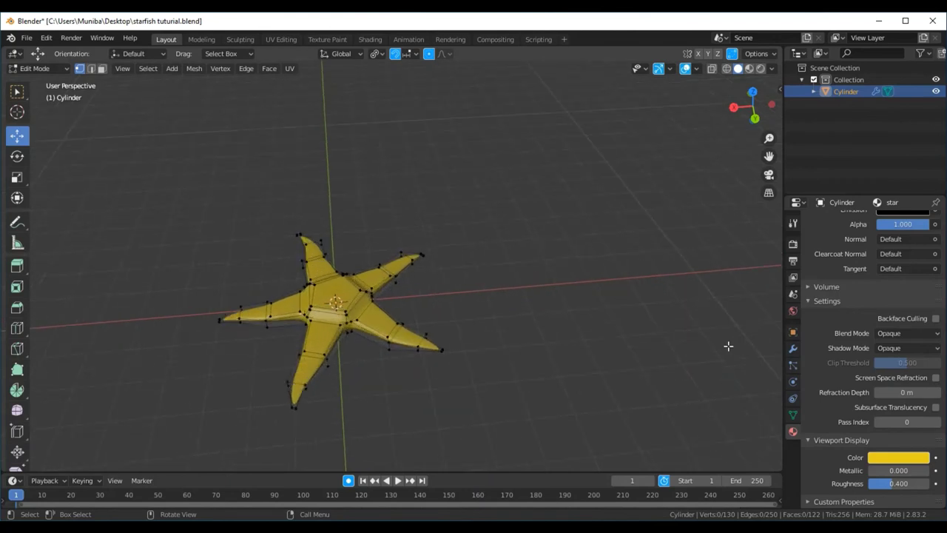
{"action": "scroll", "coordinate": [643, 337], "scroll_direction": "down", "scroll_amount": 3}
{"action": "scroll", "coordinate": [654, 330], "scroll_direction": "up", "scroll_amount": 2}
Step: Put the yellow starfish back in Object Mode and orbit to a low angle to view it
{"action": "left_click", "coordinate": [47, 68]}
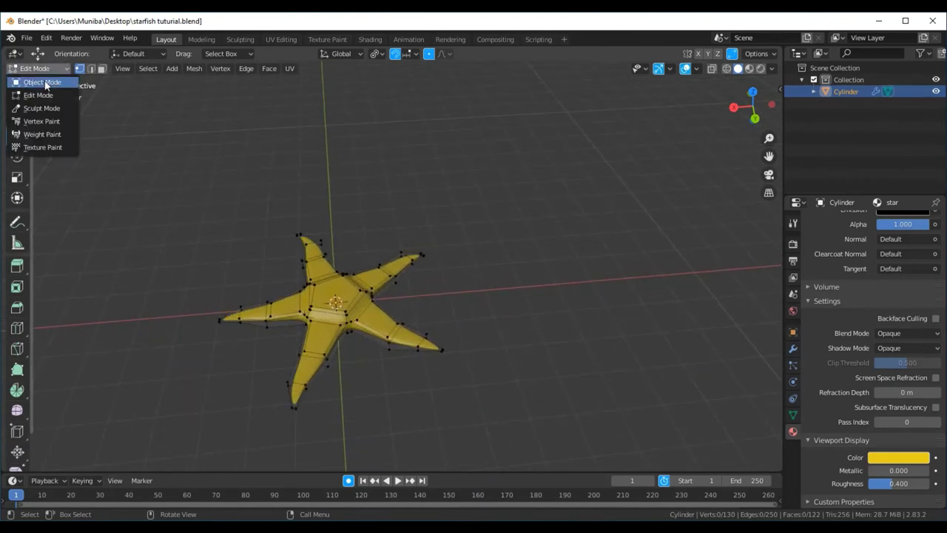
{"action": "left_click", "coordinate": [44, 81]}
{"action": "mouse_move", "coordinate": [366, 349]}
{"action": "middle_mouse_down"}
{"action": "mouse_move", "coordinate": [370, 311]}
{"action": "mouse_move", "coordinate": [406, 282]}
{"action": "mouse_move", "coordinate": [509, 334]}
{"action": "mouse_move", "coordinate": [506, 393]}
{"action": "mouse_move", "coordinate": [439, 398]}
{"action": "mouse_move", "coordinate": [365, 344]}
{"action": "mouse_move", "coordinate": [287, 316]}
{"action": "mouse_move", "coordinate": [267, 328]}
{"action": "mouse_move", "coordinate": [284, 375]}
{"action": "mouse_move", "coordinate": [334, 359]}
{"action": "middle_mouse_up"}
{"action": "mouse_move", "coordinate": [486, 370]}
{"action": "middle_mouse_down"}
{"action": "mouse_move", "coordinate": [475, 277]}
{"action": "mouse_move", "coordinate": [514, 267]}
{"action": "mouse_move", "coordinate": [524, 295]}
{"action": "mouse_move", "coordinate": [515, 353]}
{"action": "mouse_move", "coordinate": [503, 355]}
{"action": "middle_mouse_up"}
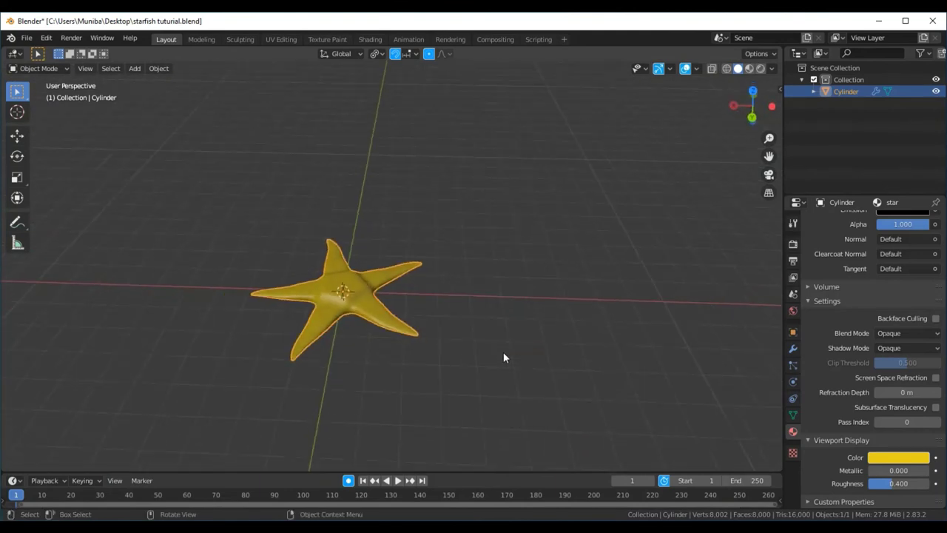